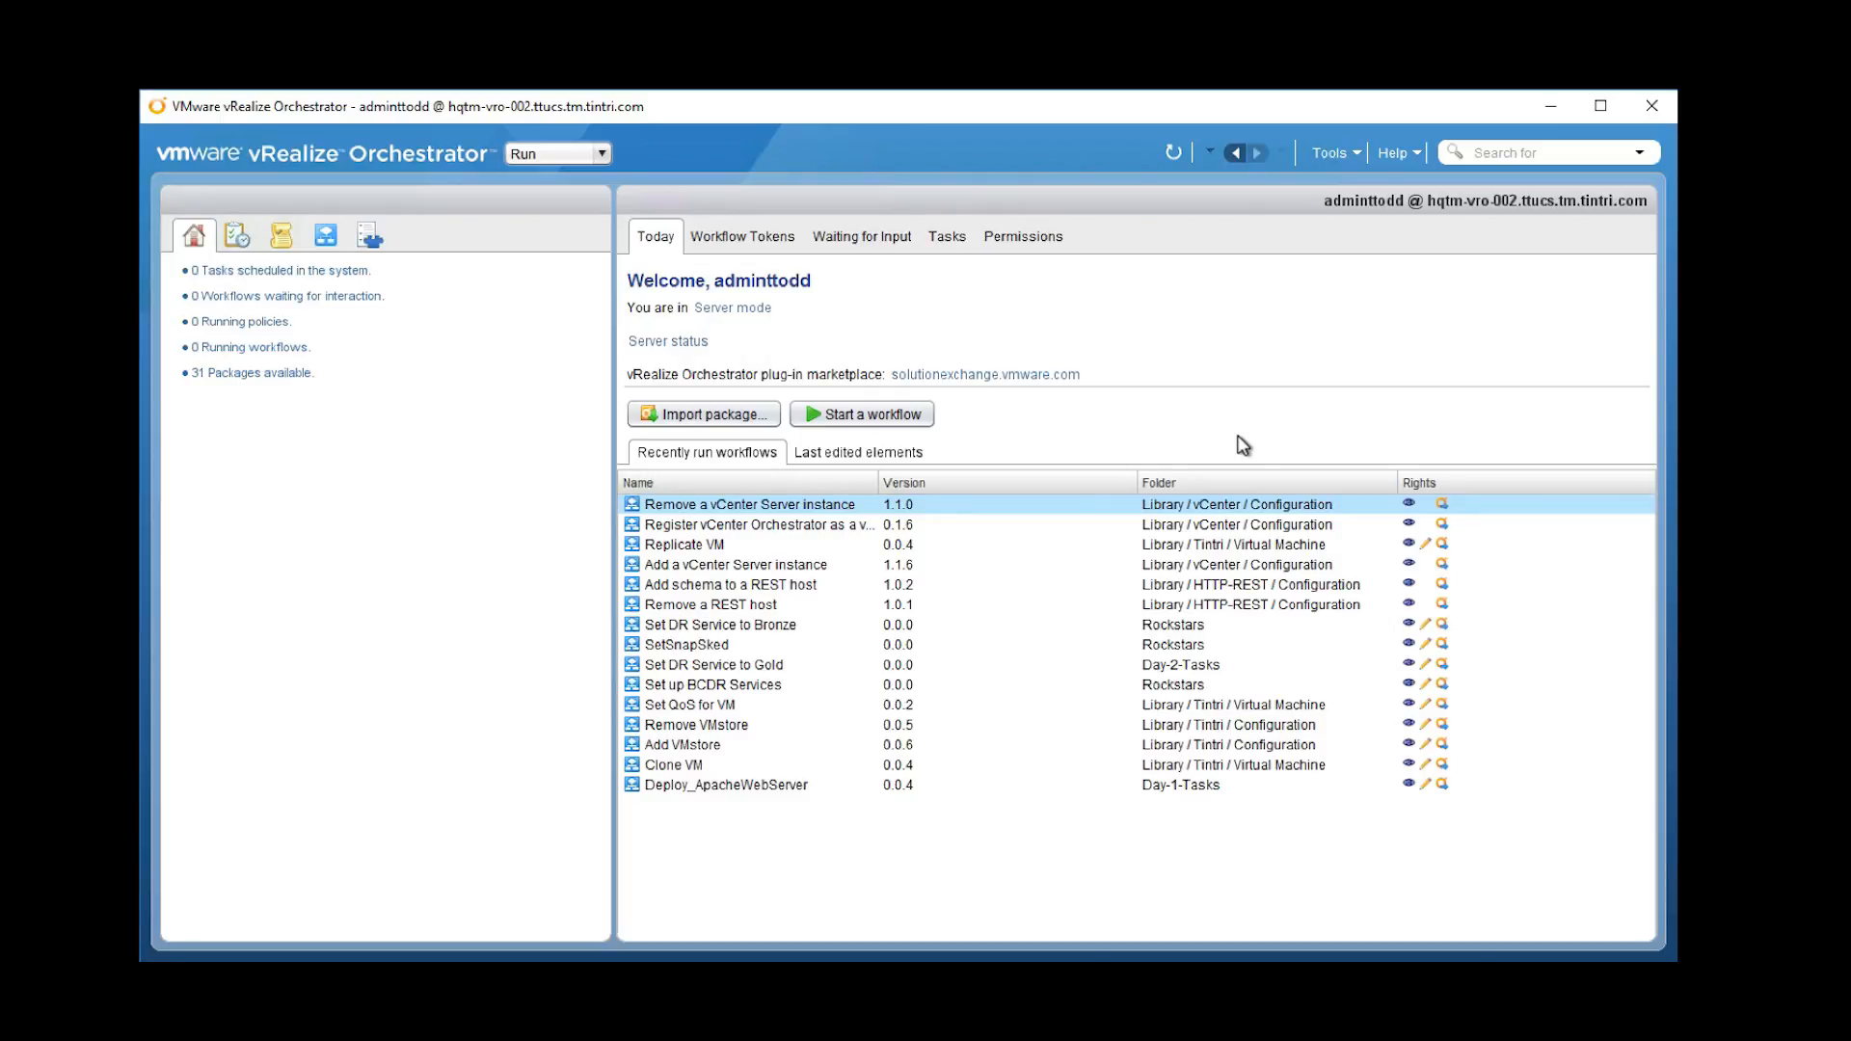
- Switch to Design mode and create a workflow named Deploy_ApacheWebServer in the Day-1-Tasks folder
left_click(601, 155)
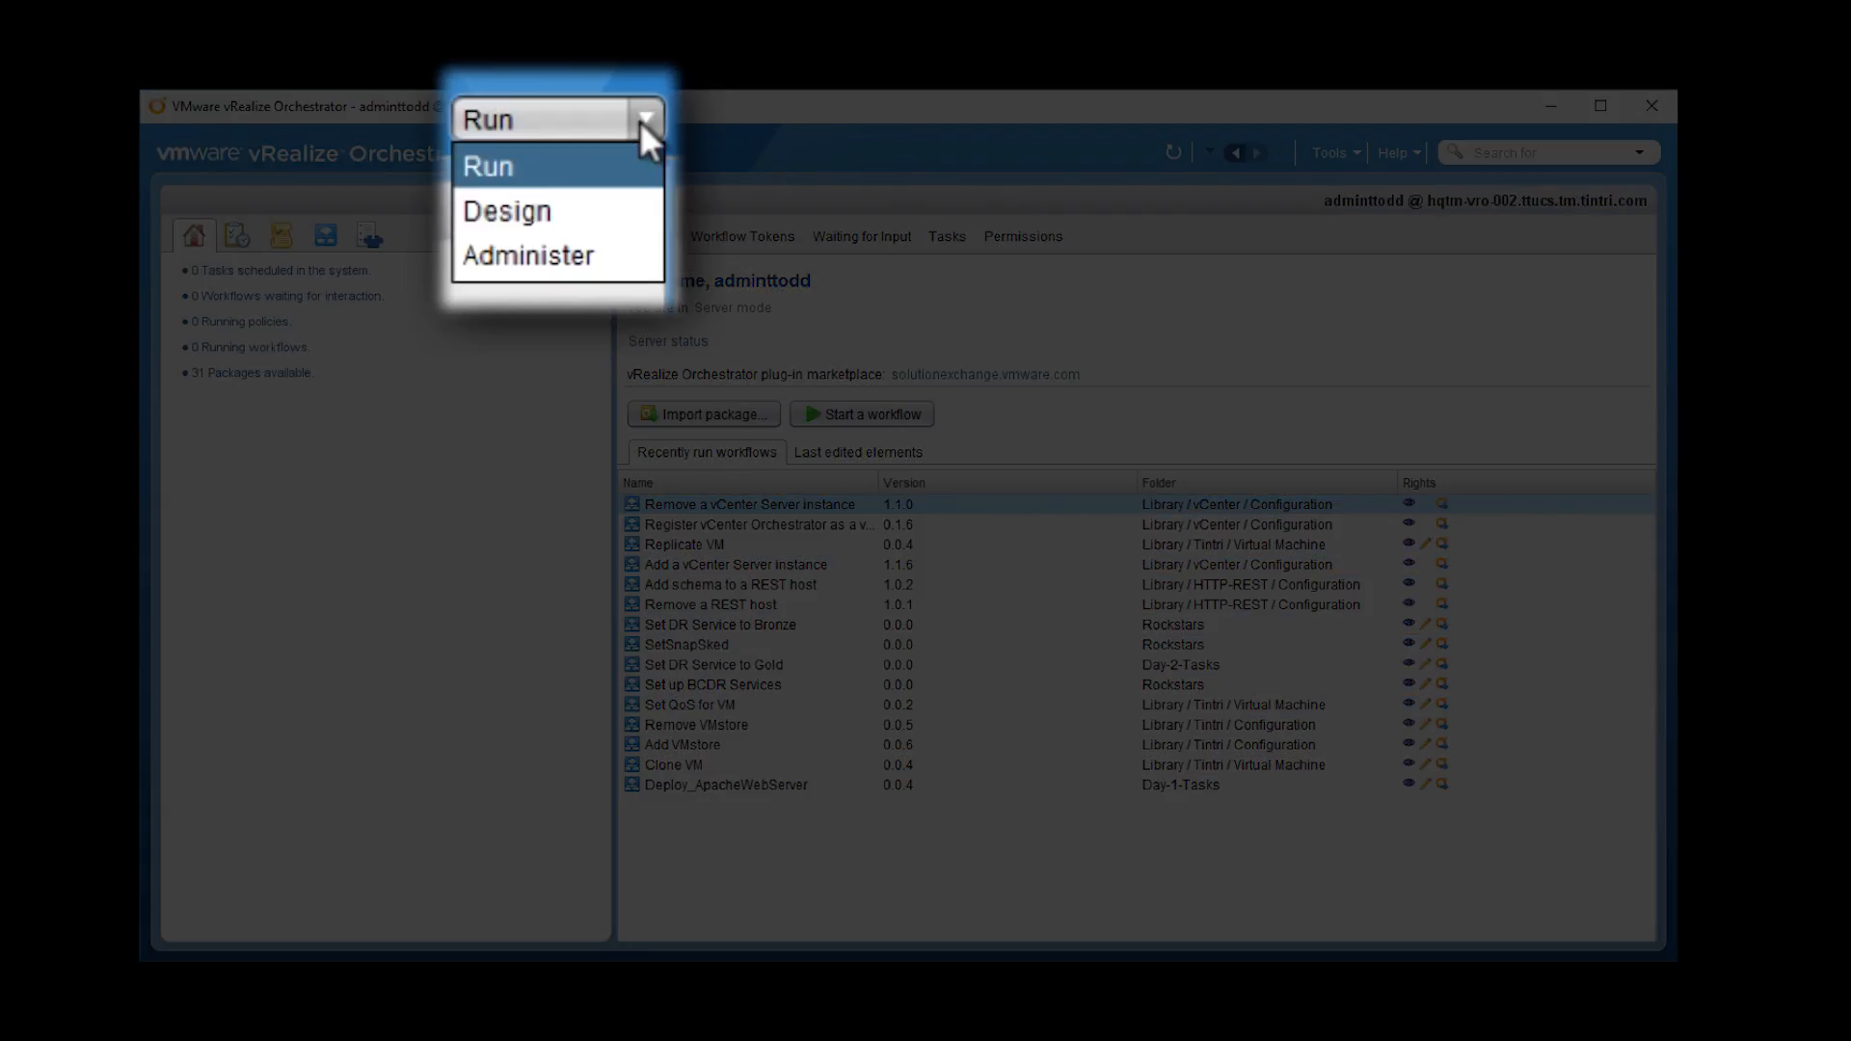
left_click(499, 207)
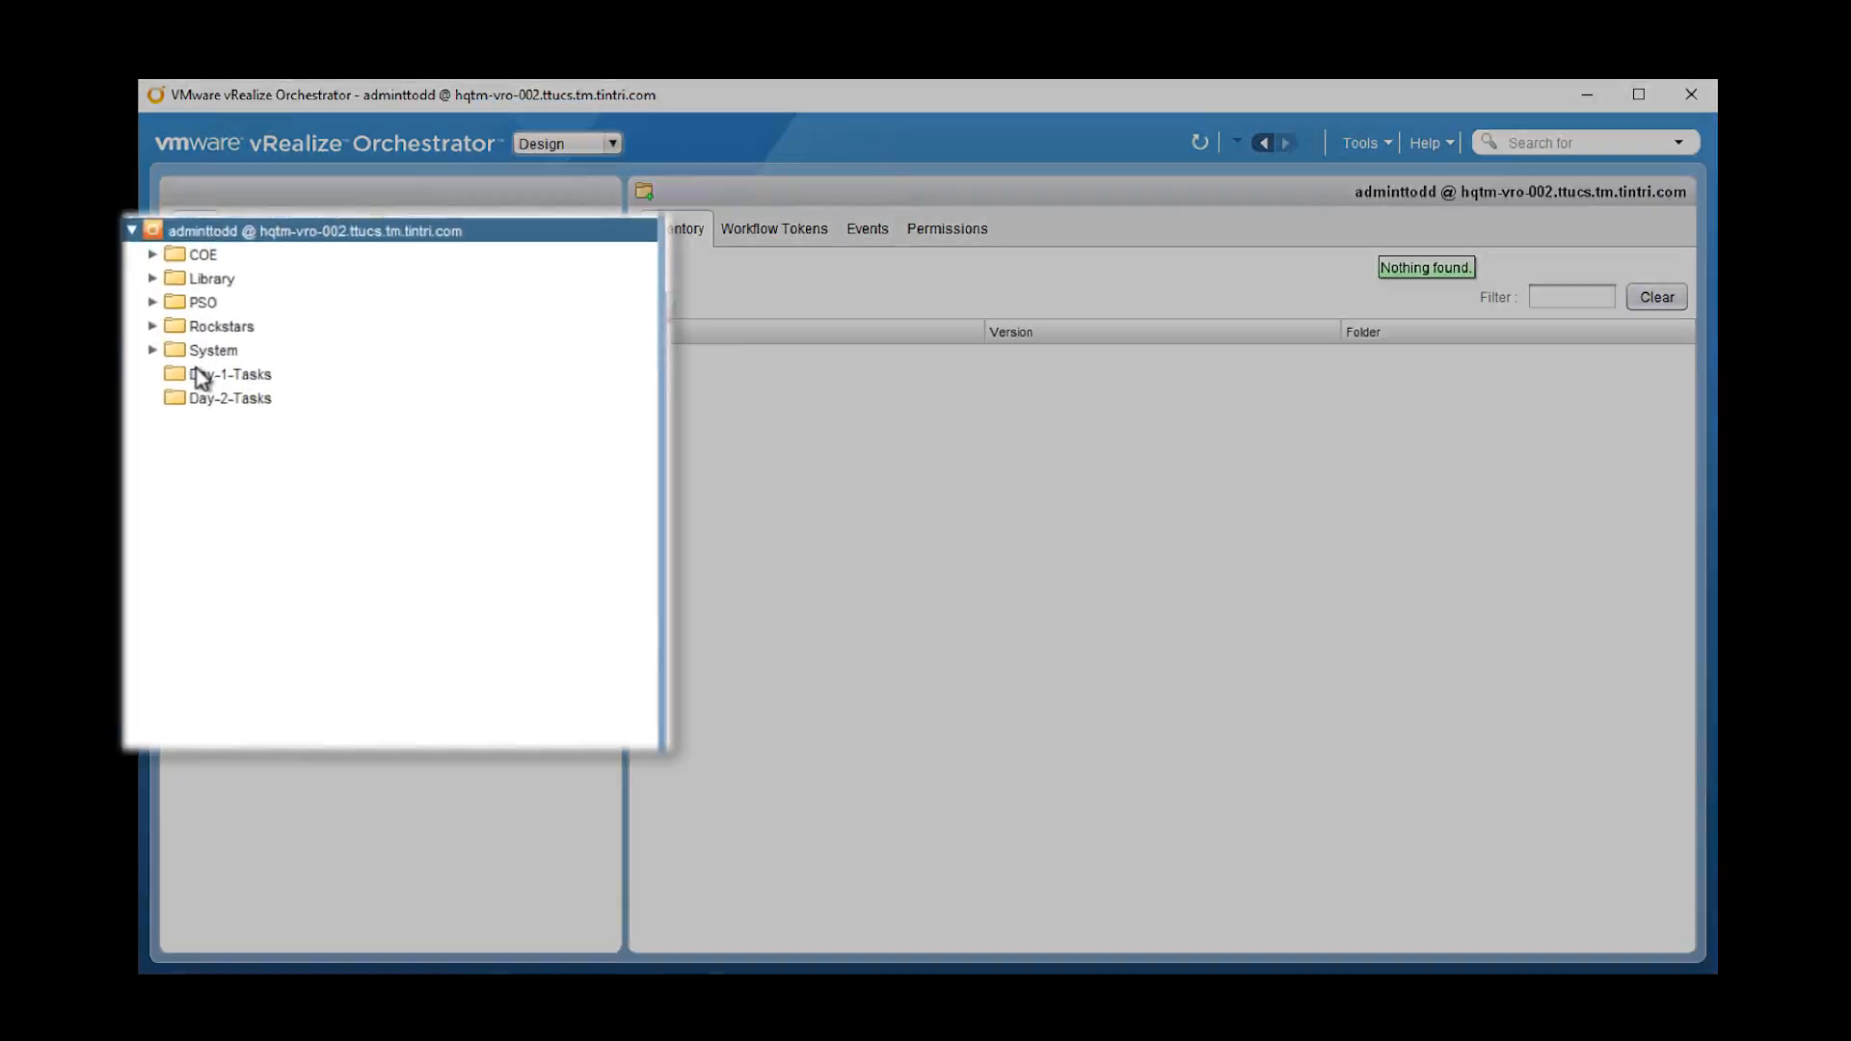
left_click(229, 389)
right_click(145, 345)
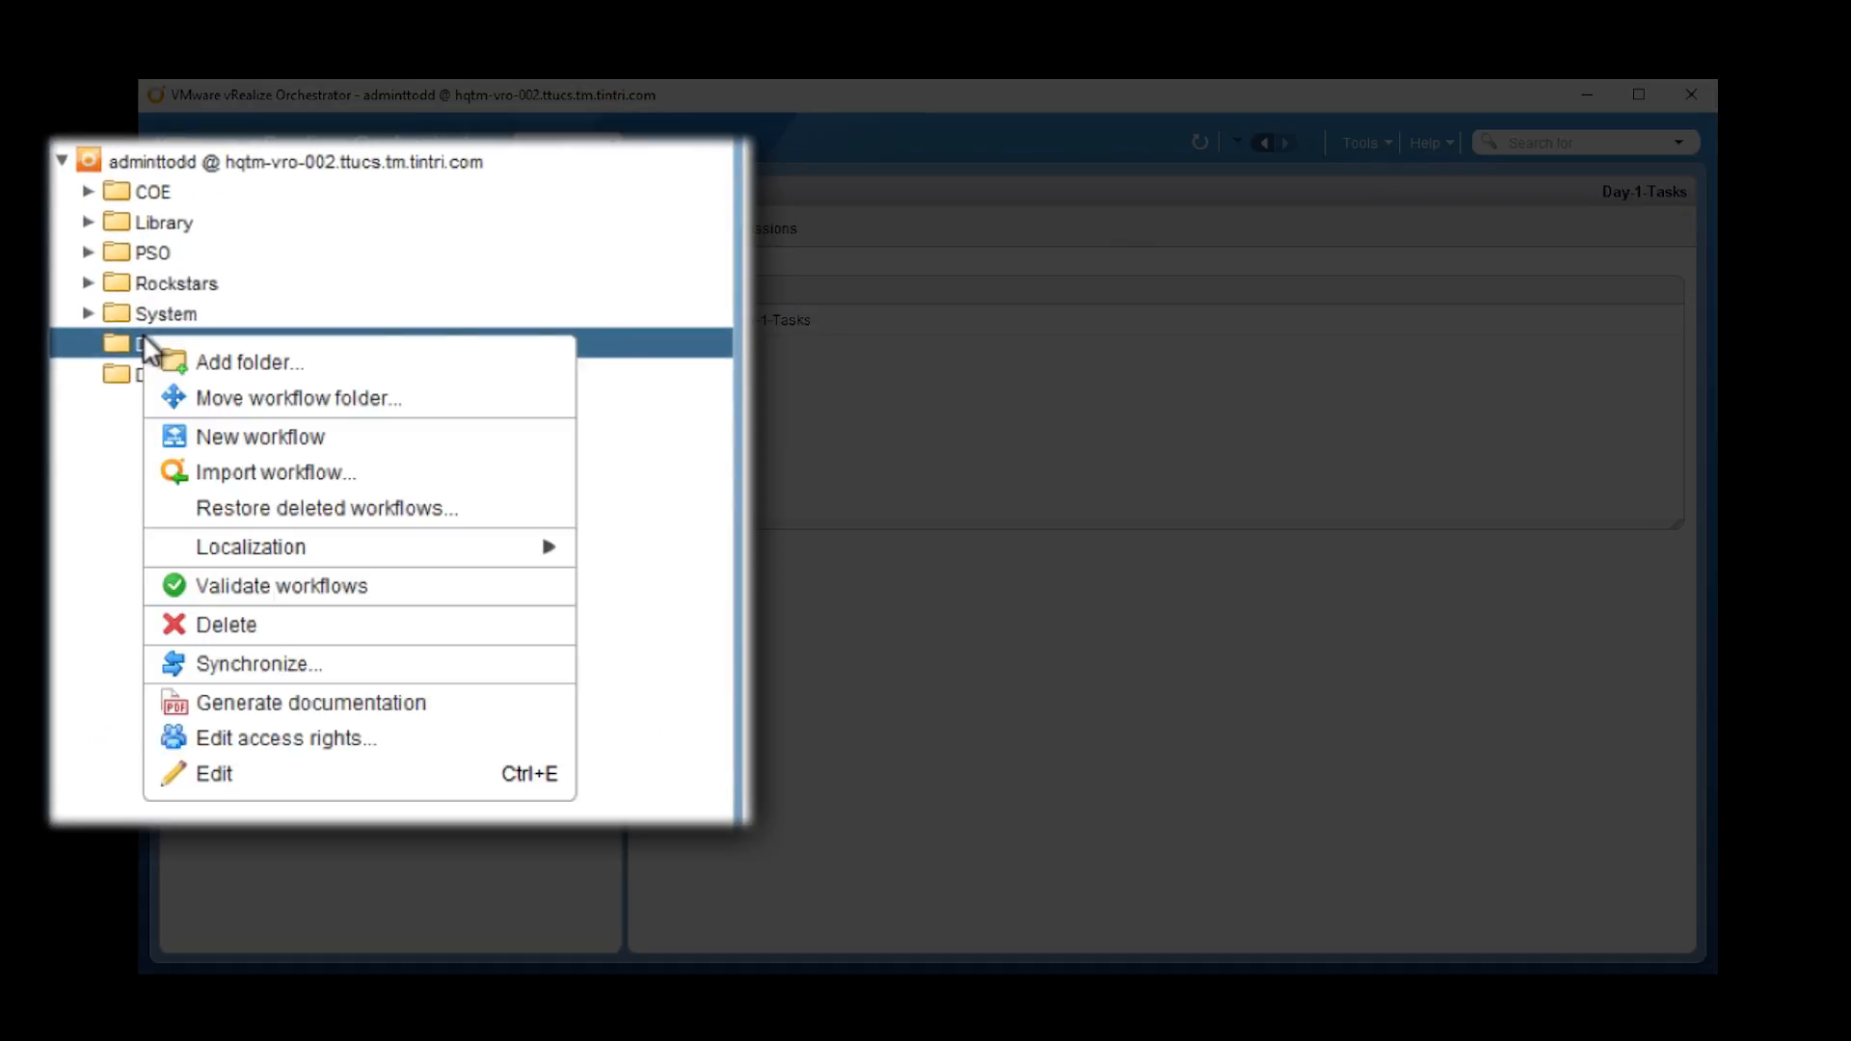
left_click(270, 435)
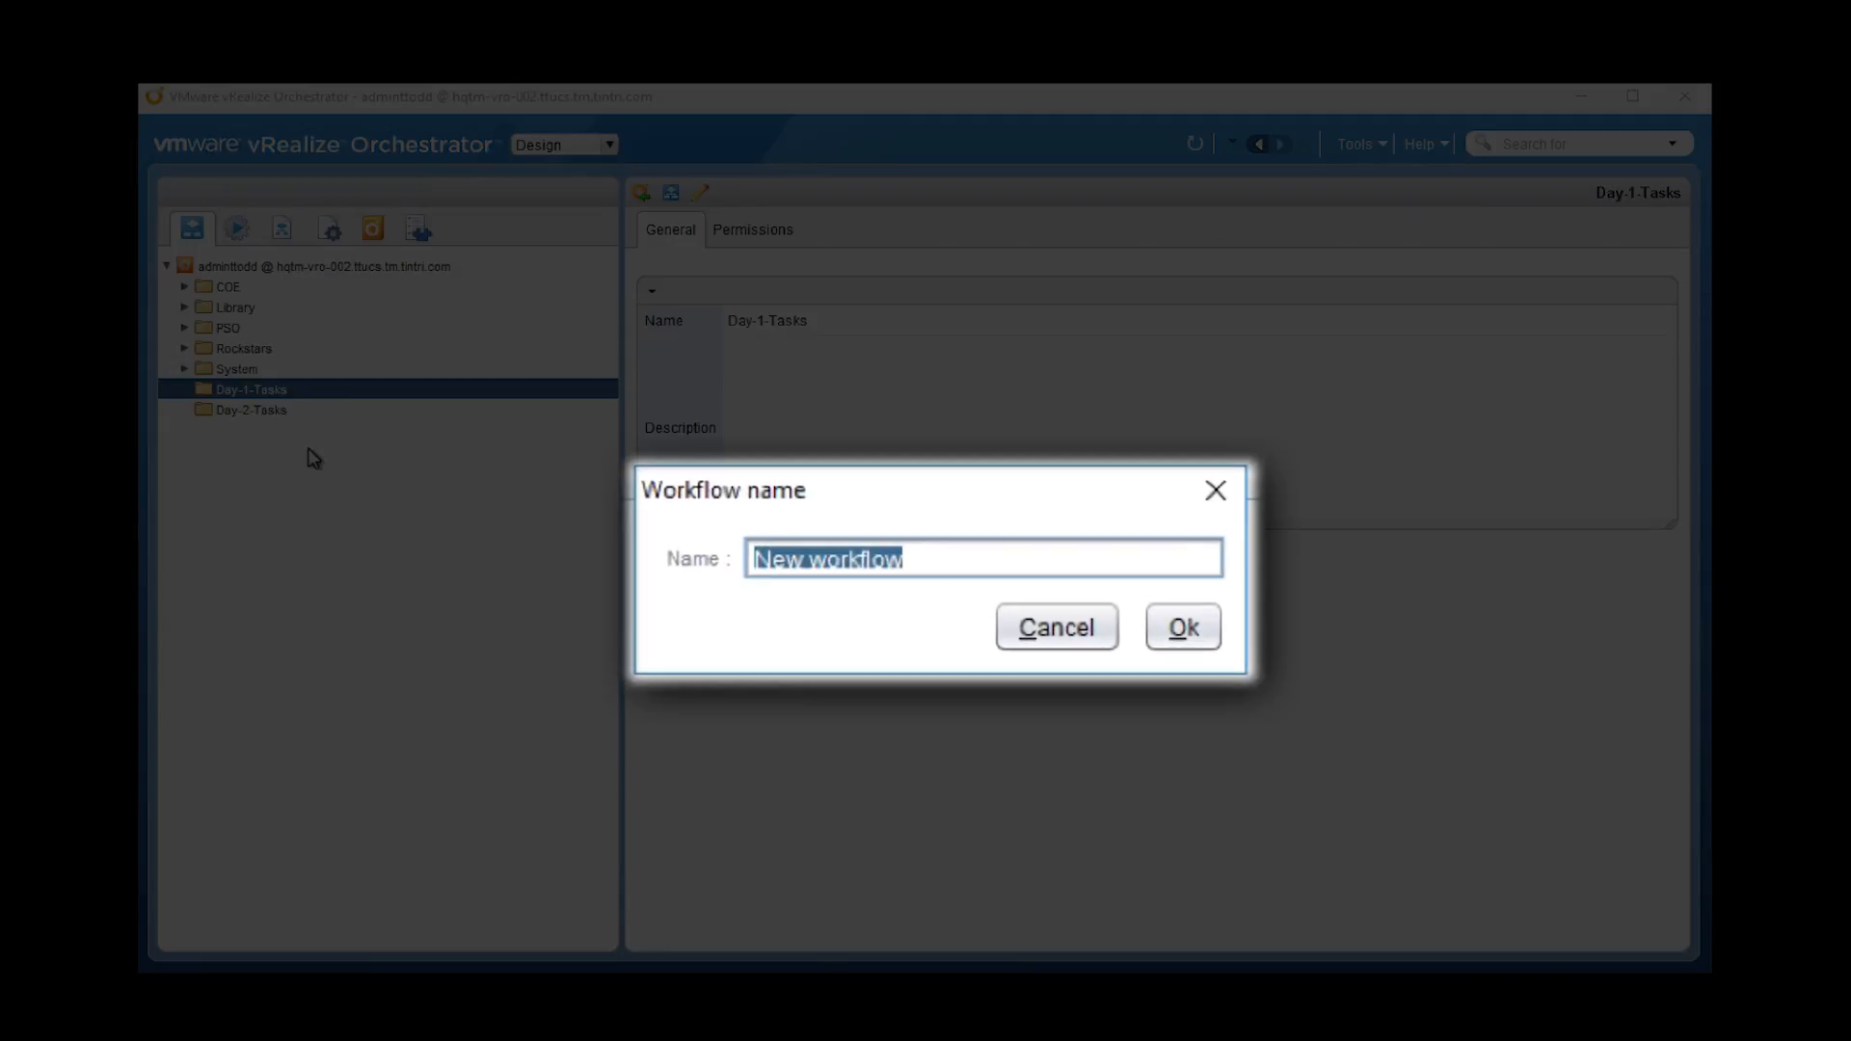
type("Deploy_ApacheWebServer")
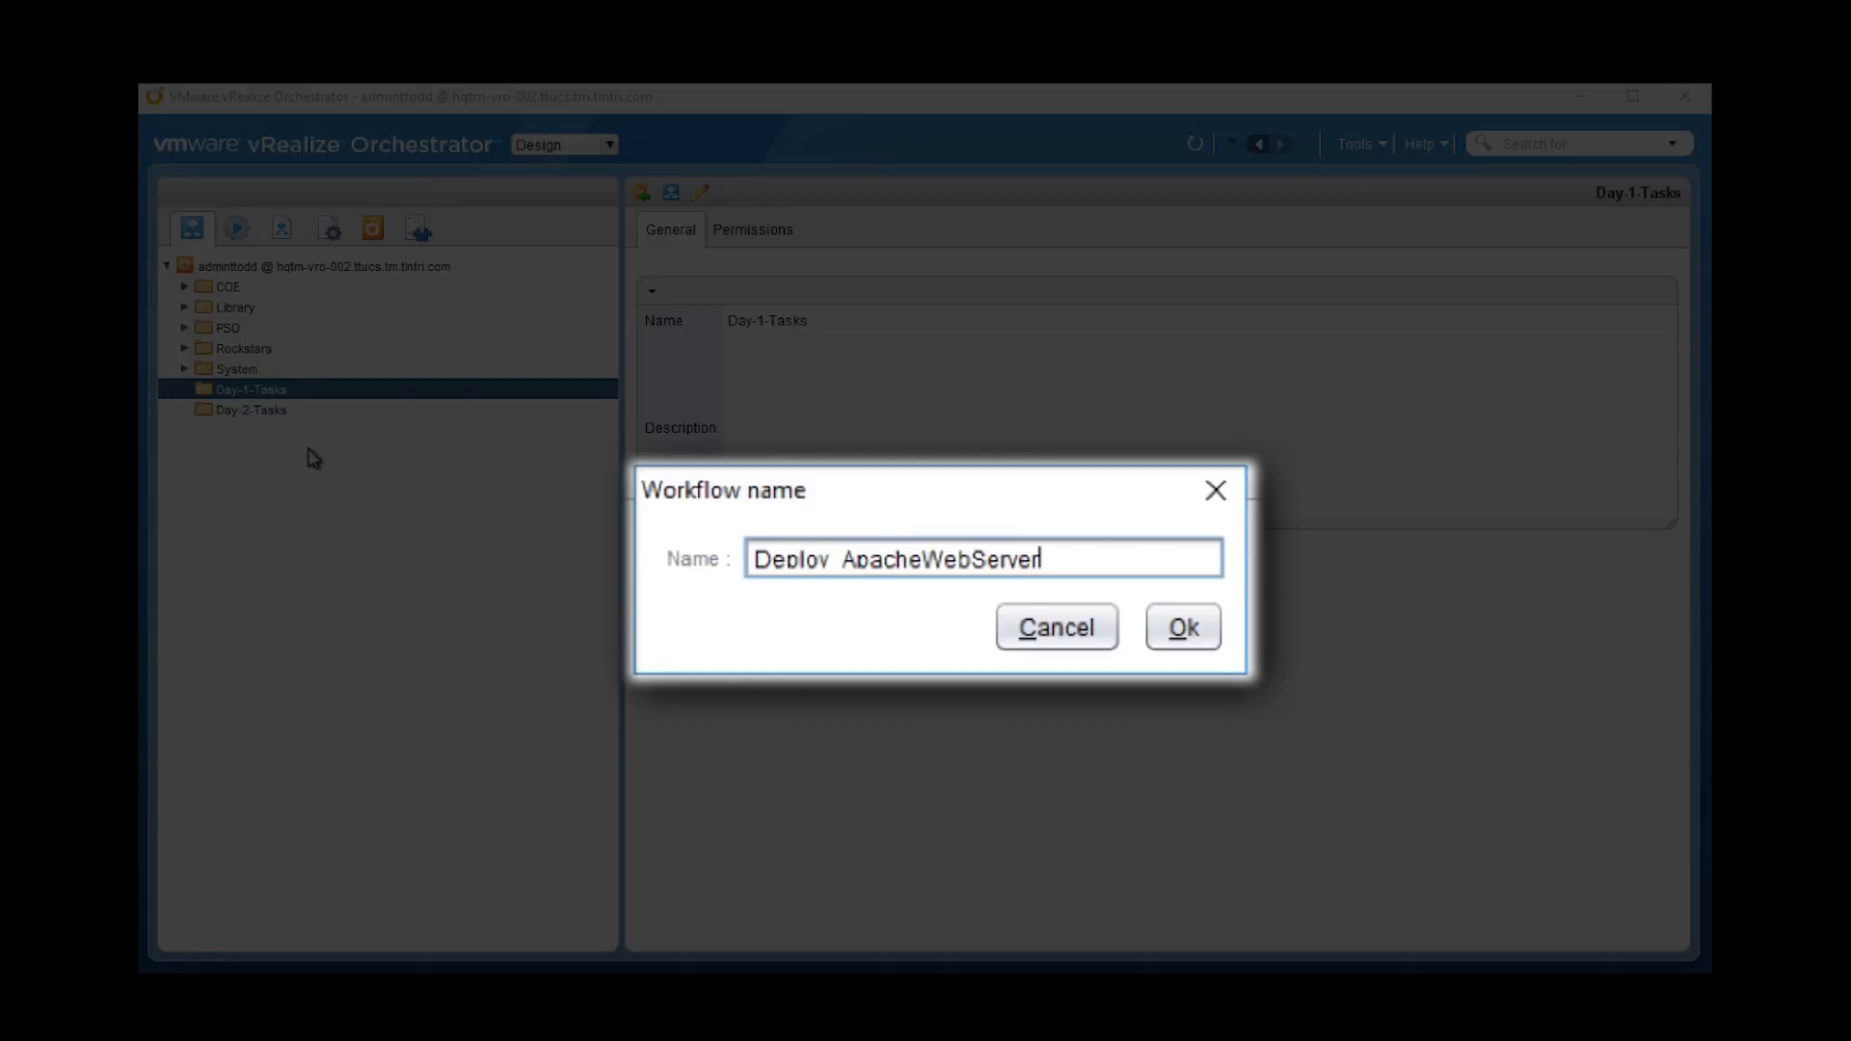
left_click(1189, 636)
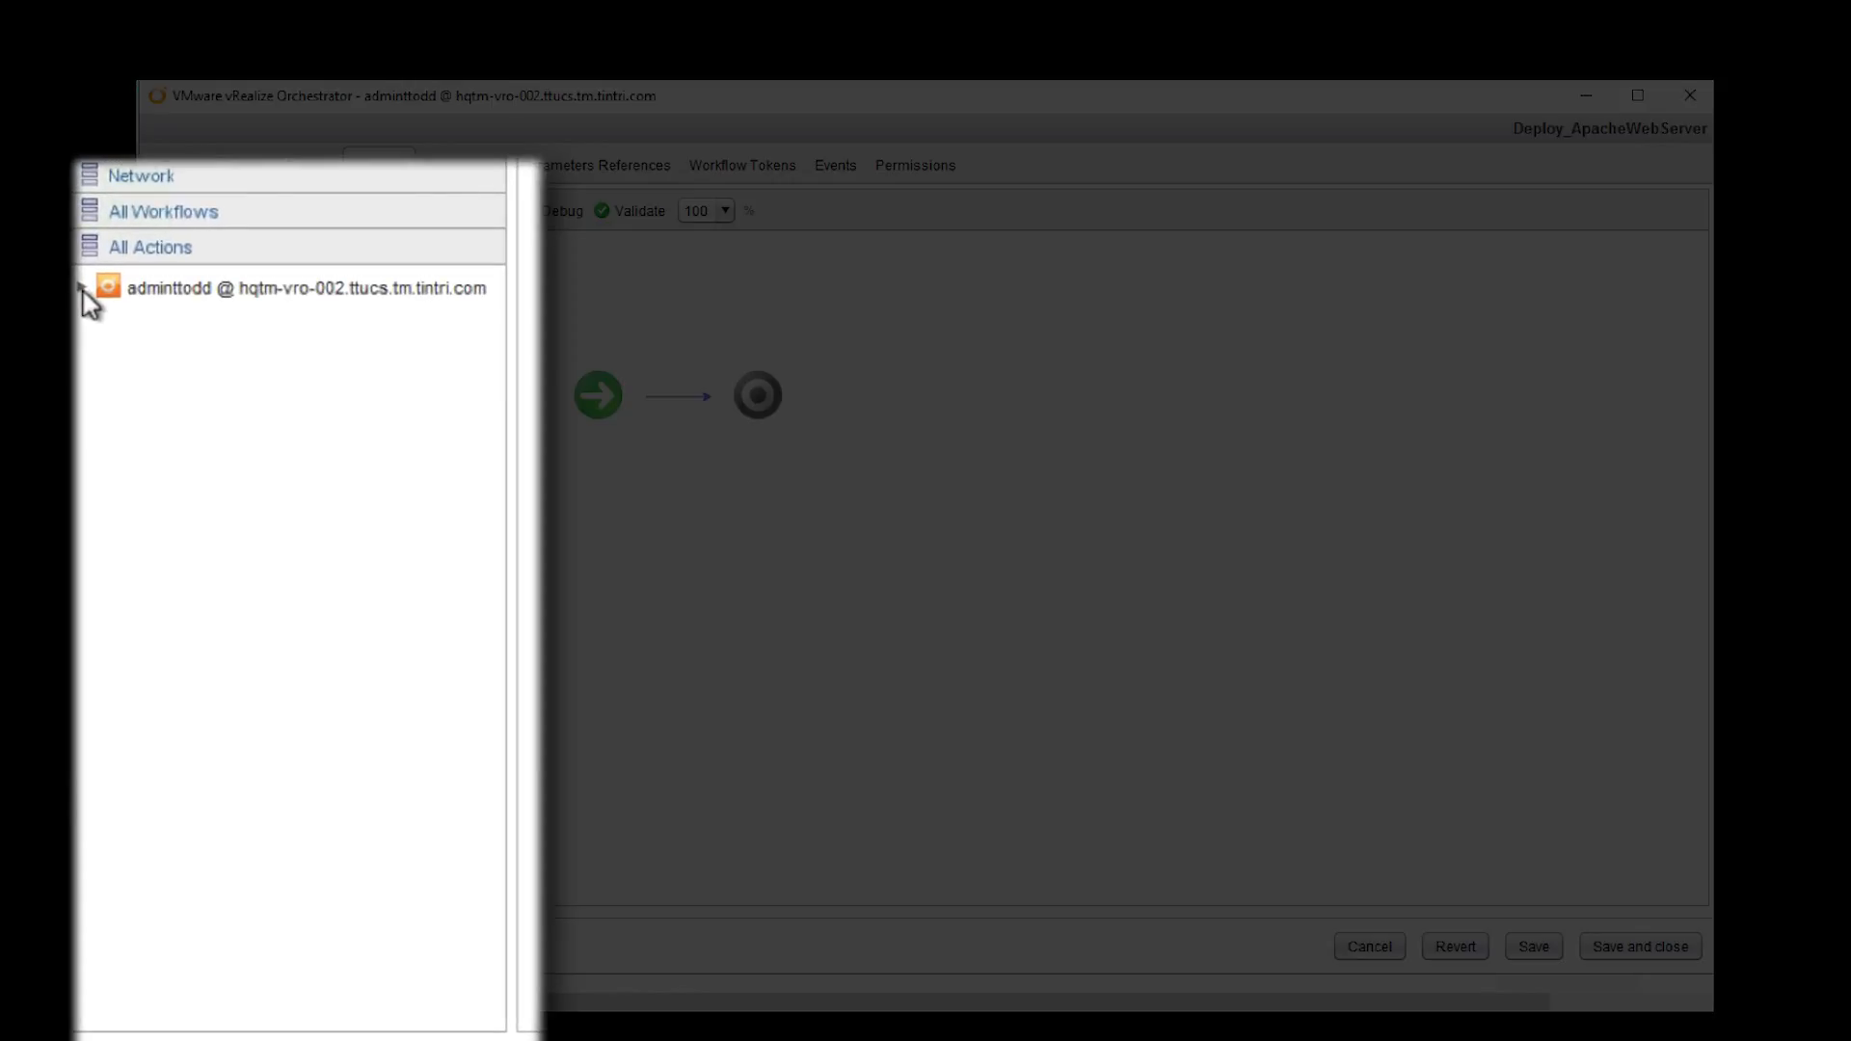
- Examine the ready-made virtual machine workflows in the Tintri folder of the workflow library
left_click(183, 220)
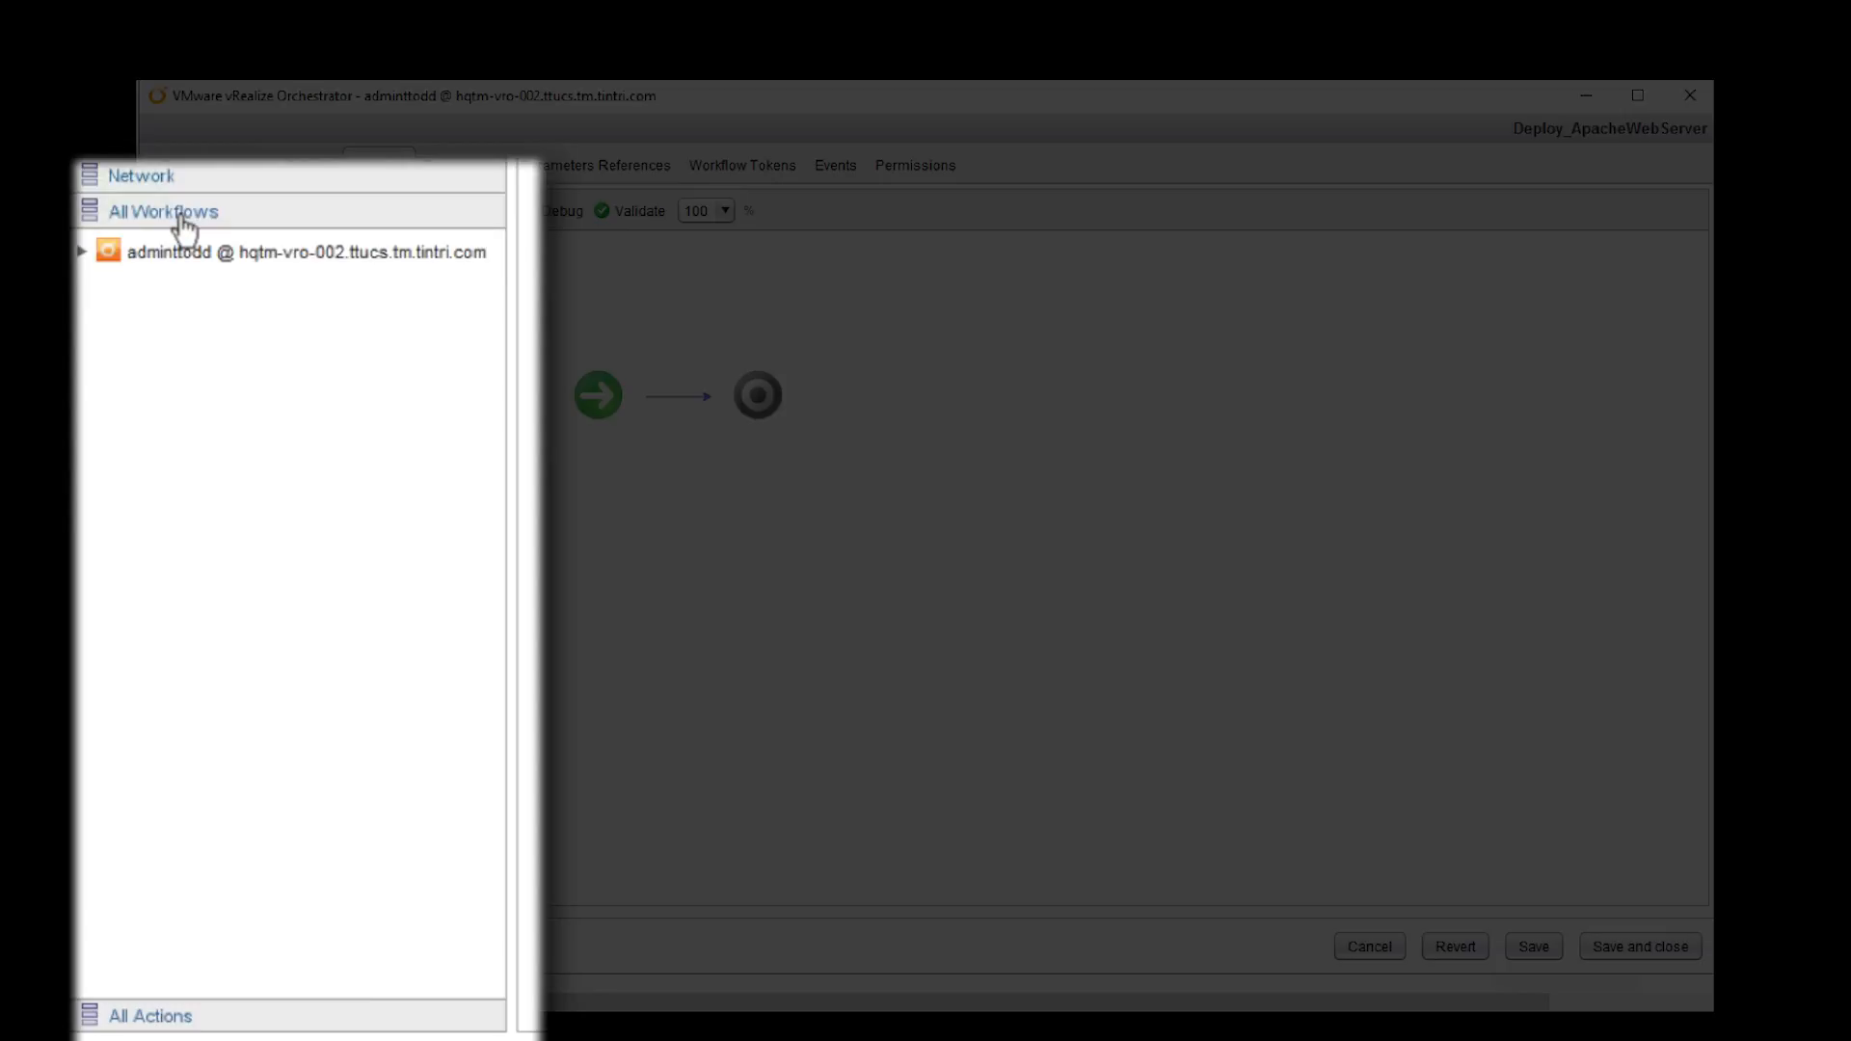
left_click(84, 254)
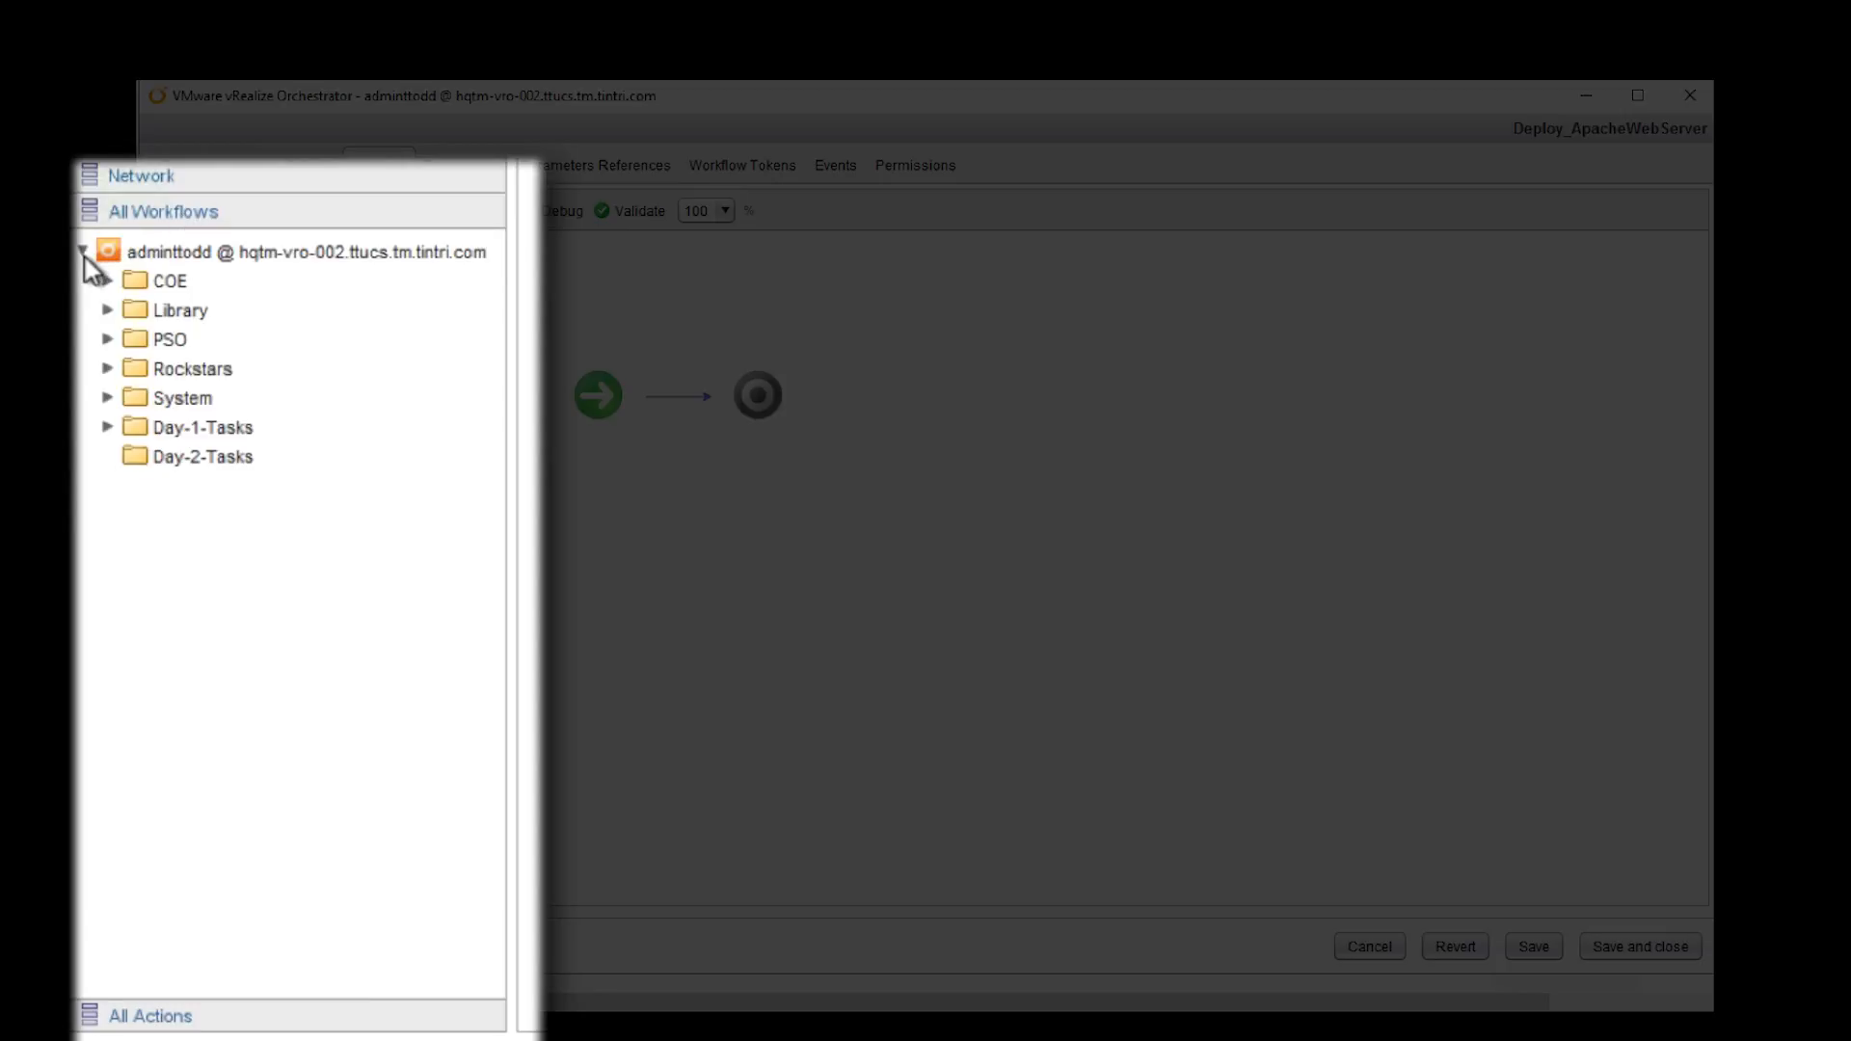
left_click(108, 309)
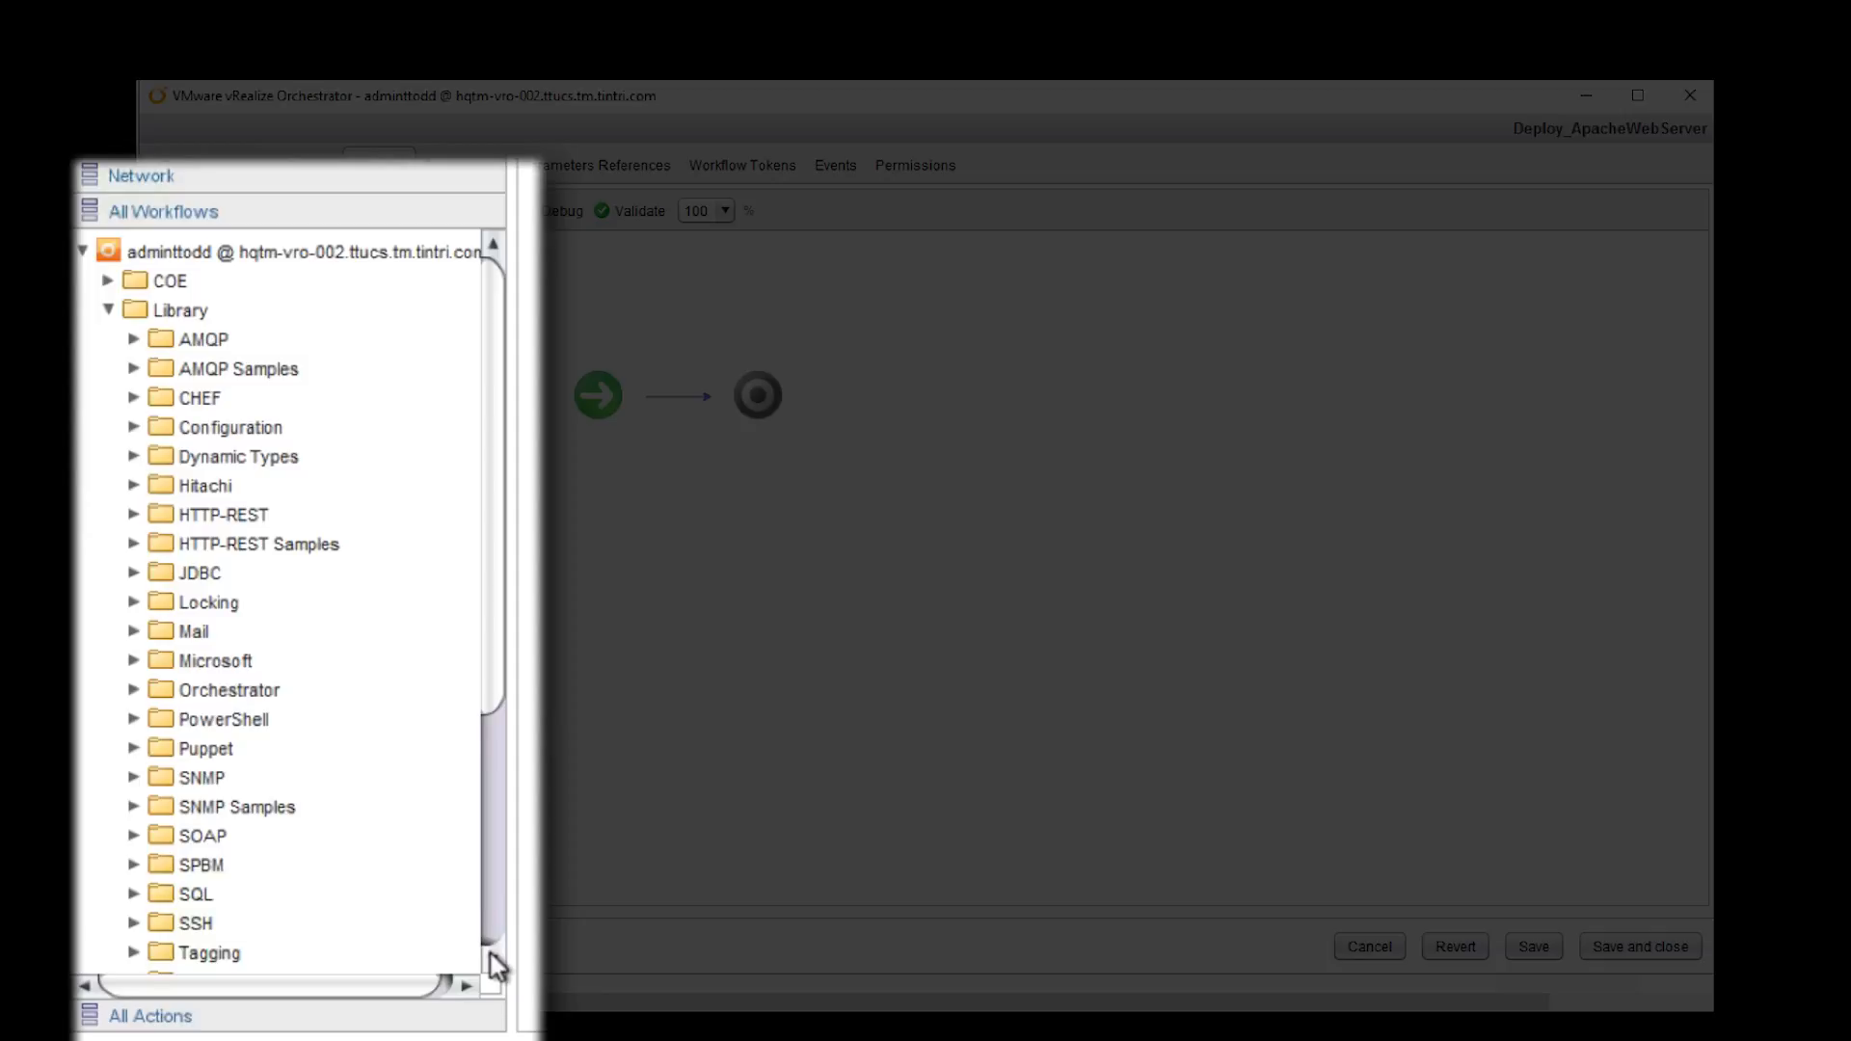
scroll(494, 964, "down", 5)
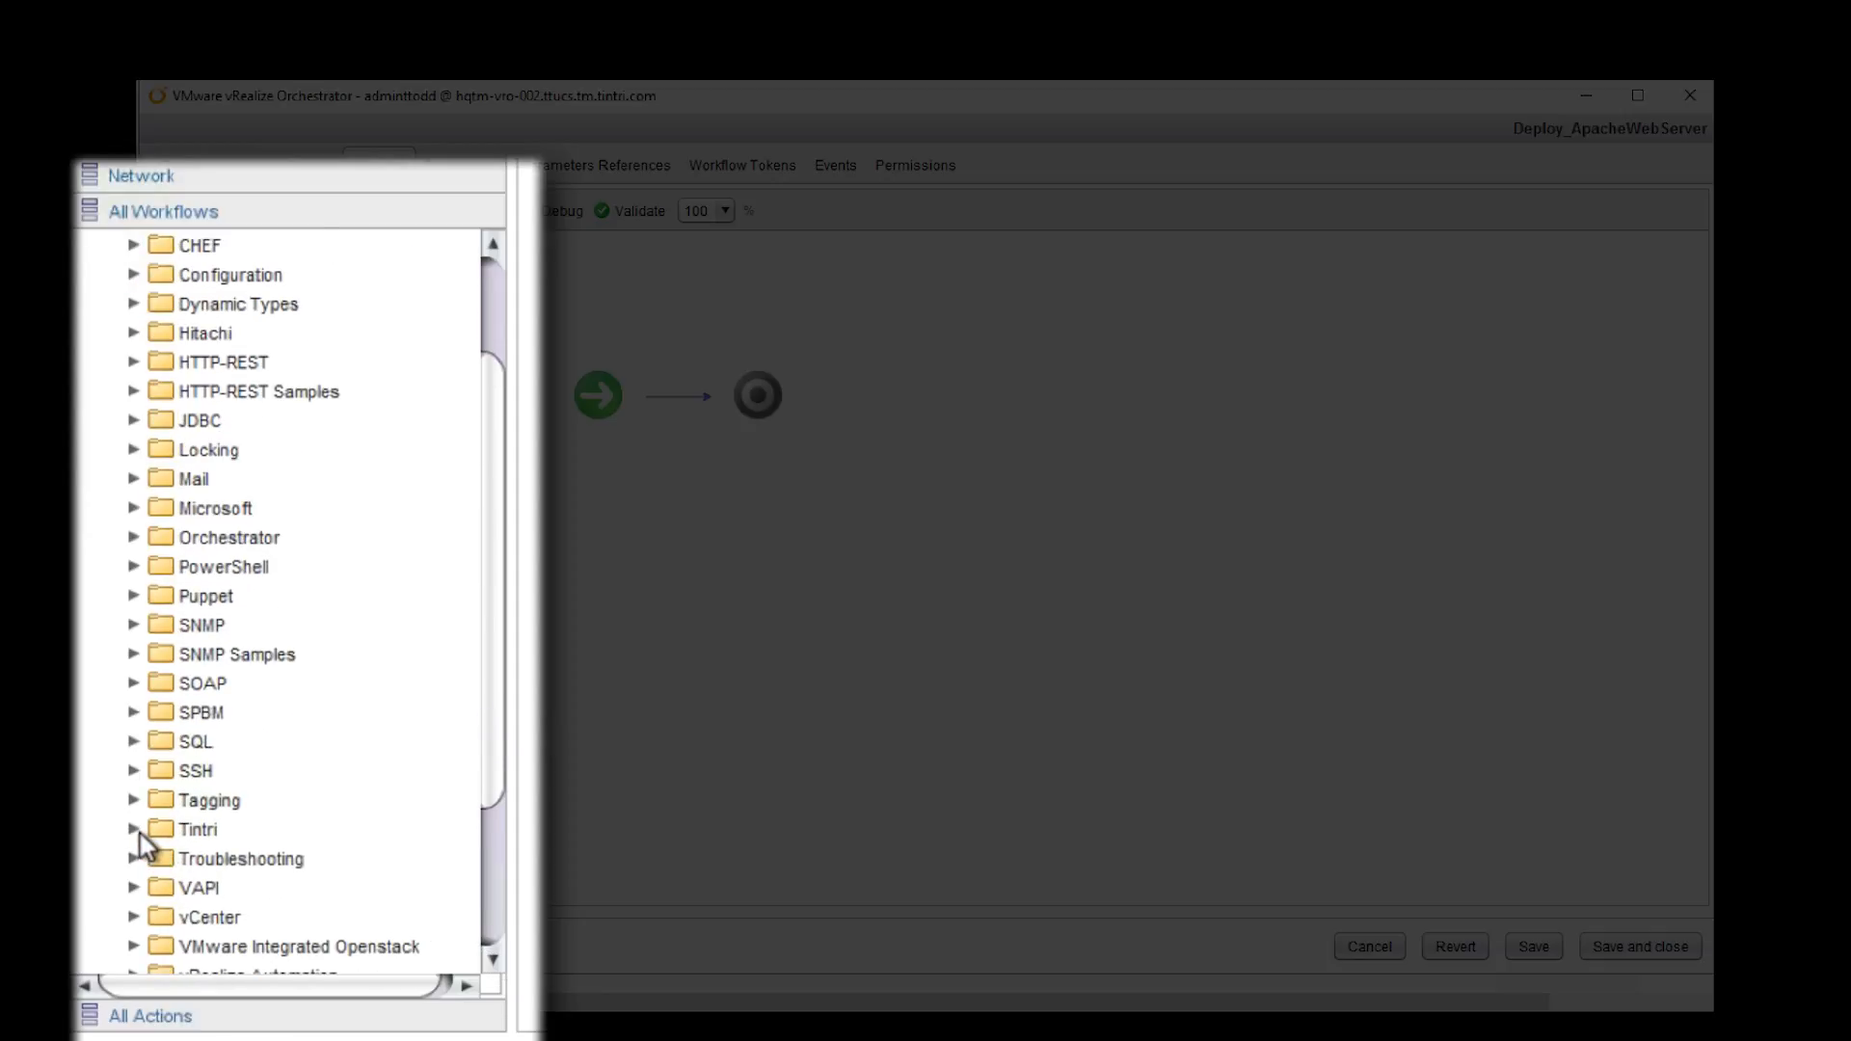
left_click(135, 830)
left_click(160, 888)
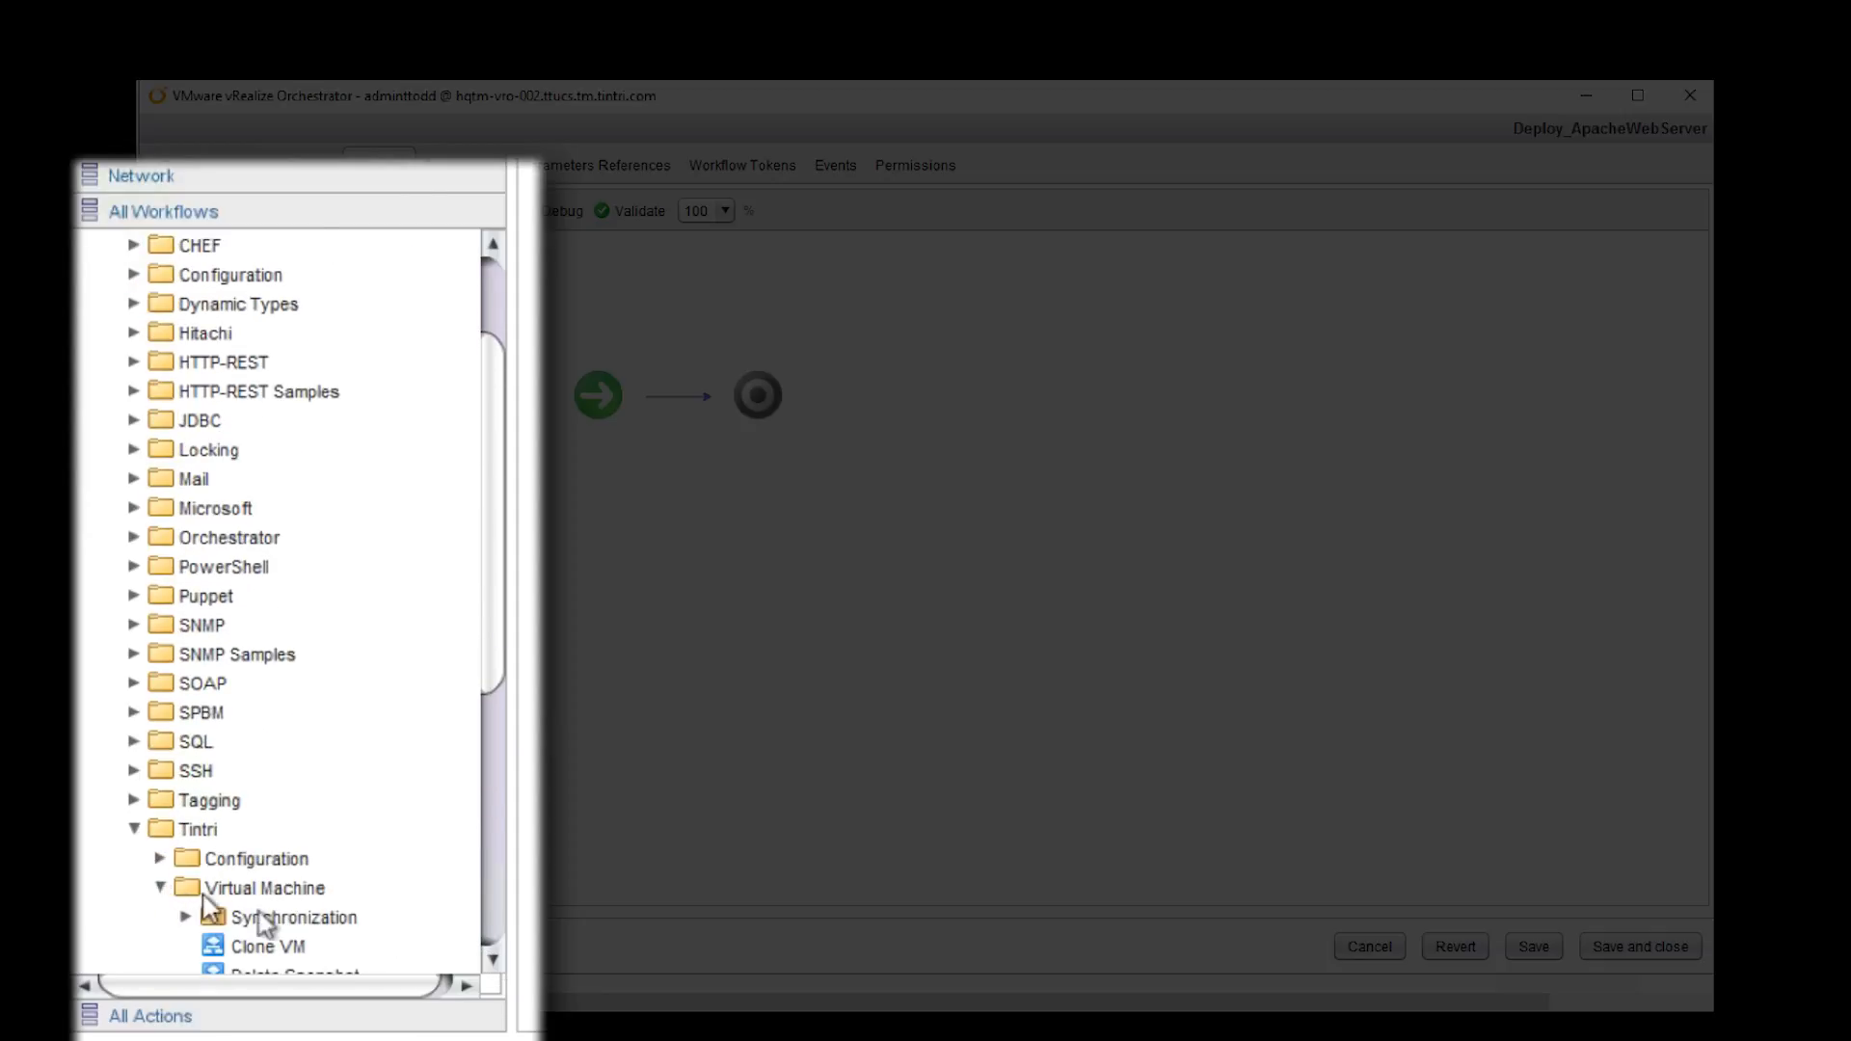
scroll(494, 964, "down", 5)
left_click(494, 964)
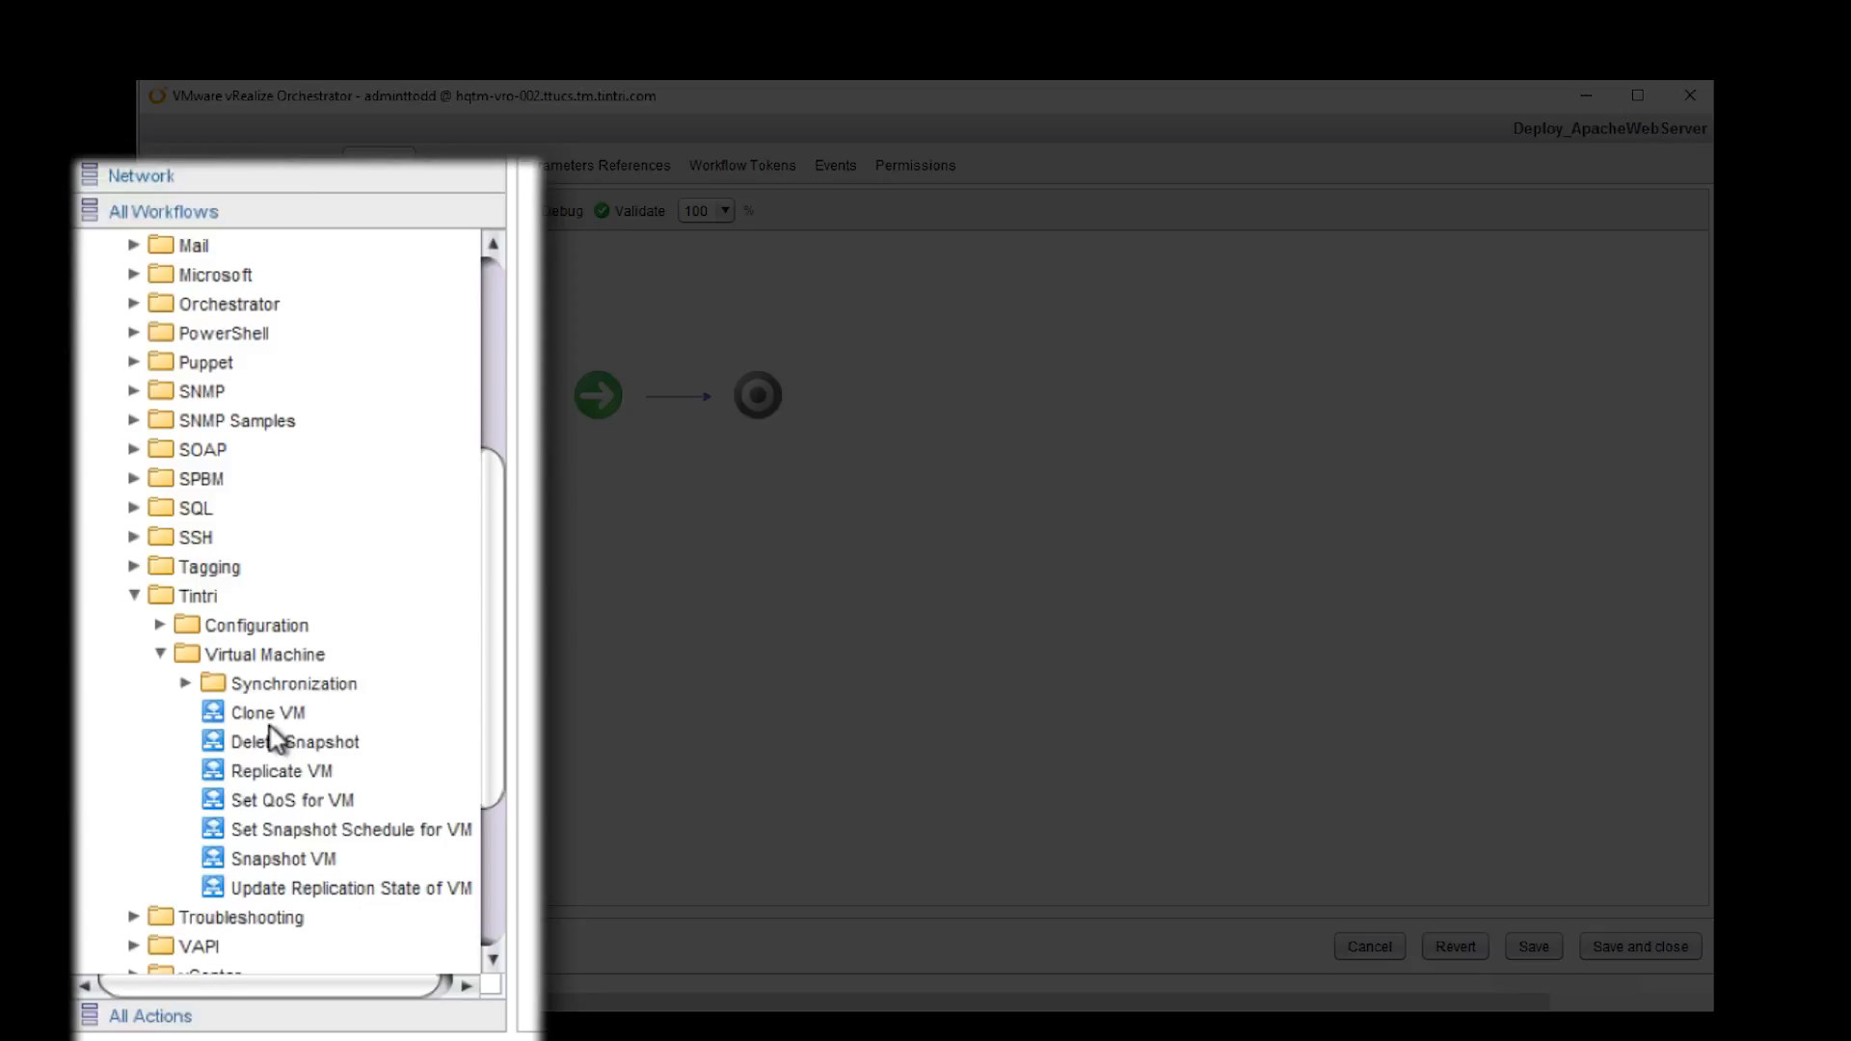
left_click(495, 282)
left_click(109, 310)
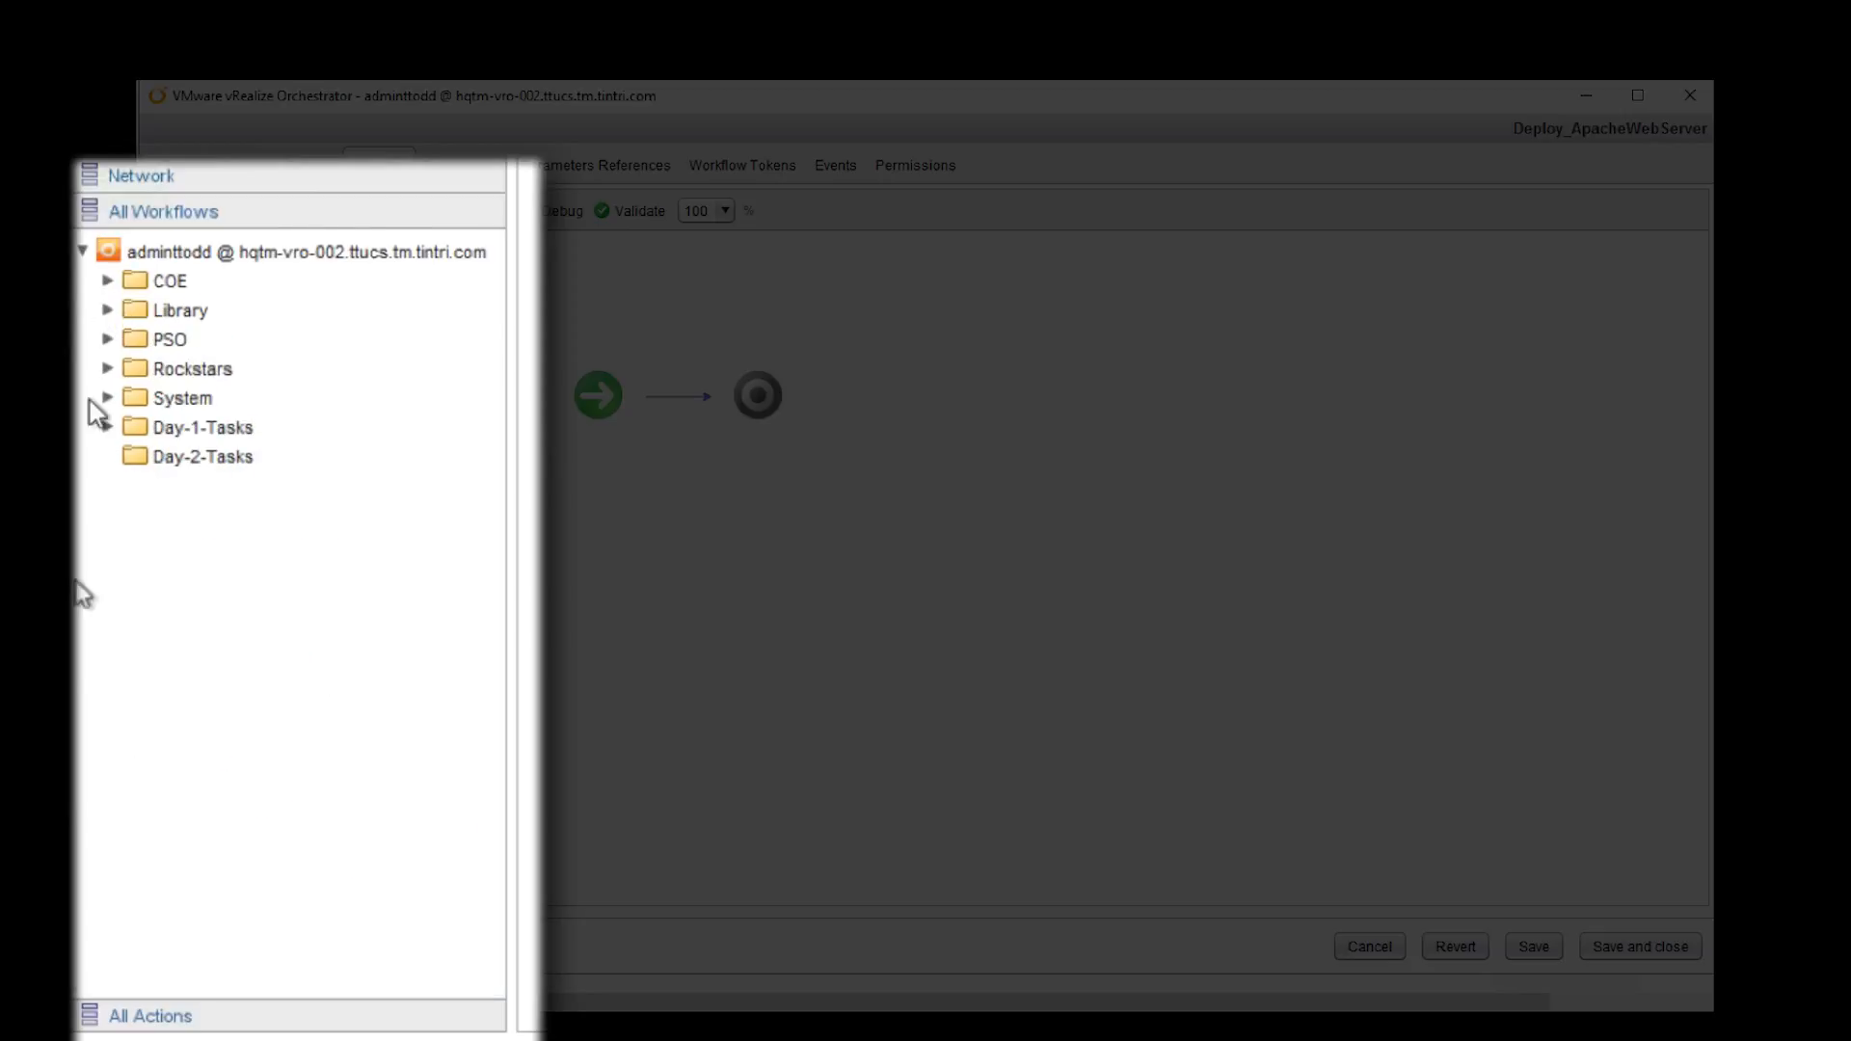
- Add the cloneTintriVm action from com.tintri.library.action to the schema between the start and end elements
left_click(144, 1012)
left_click(150, 384)
left_click(274, 374)
left_click(88, 303)
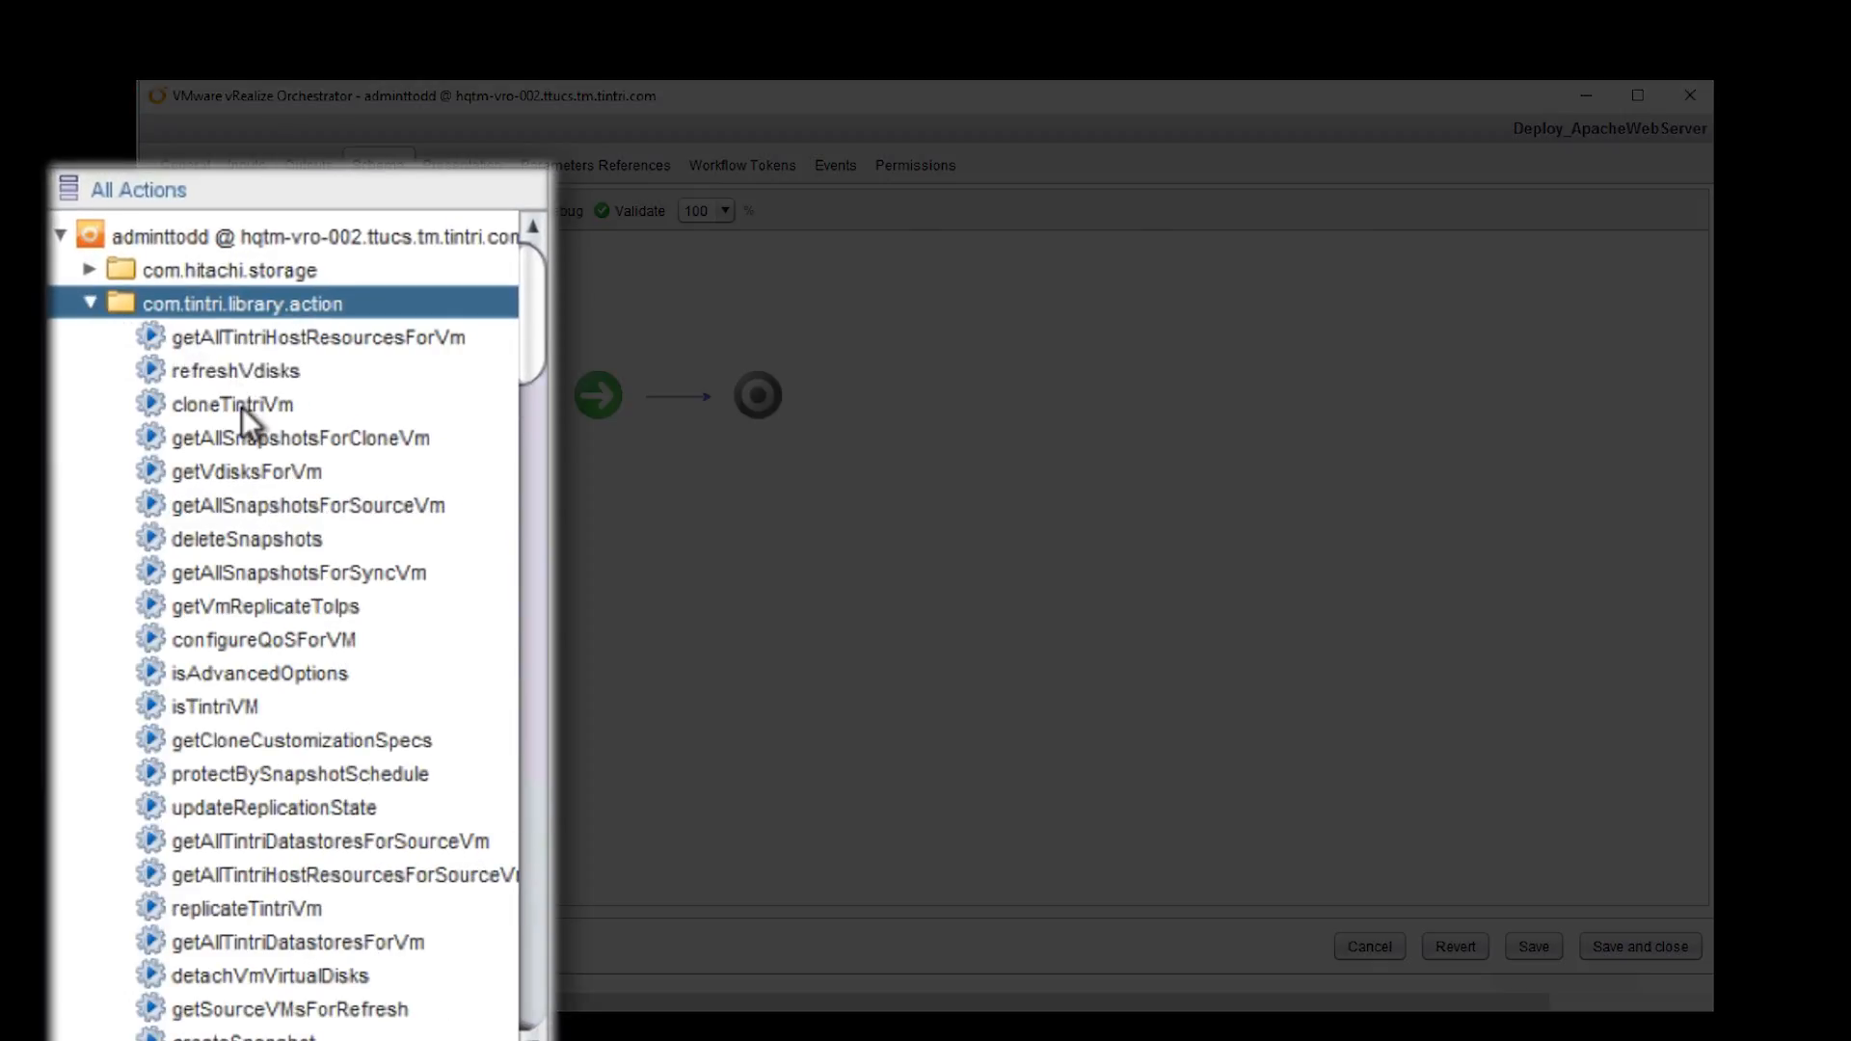
left_click_drag(241, 407, 665, 400)
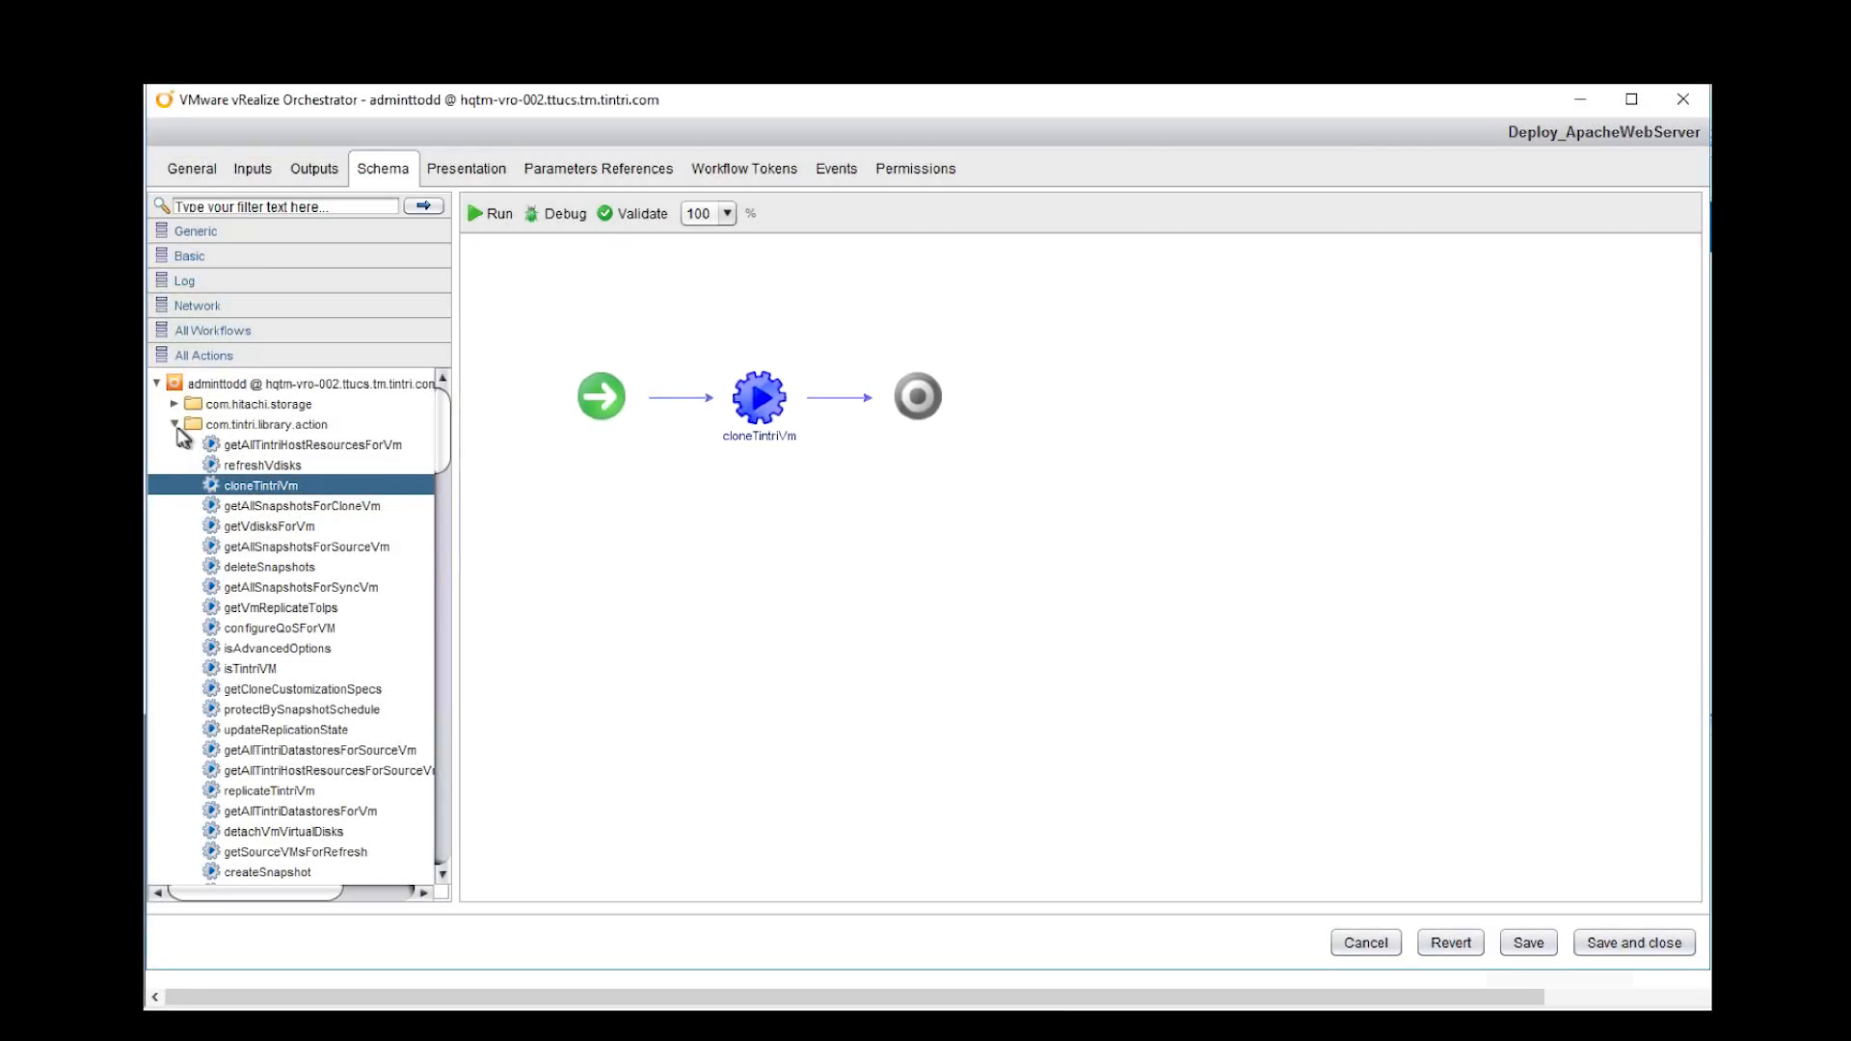
- Add the changeVMvCPU and changeVMRAM actions from com.vmware.library.vc.vm in sequence after cloneTintriVm
left_click(176, 425)
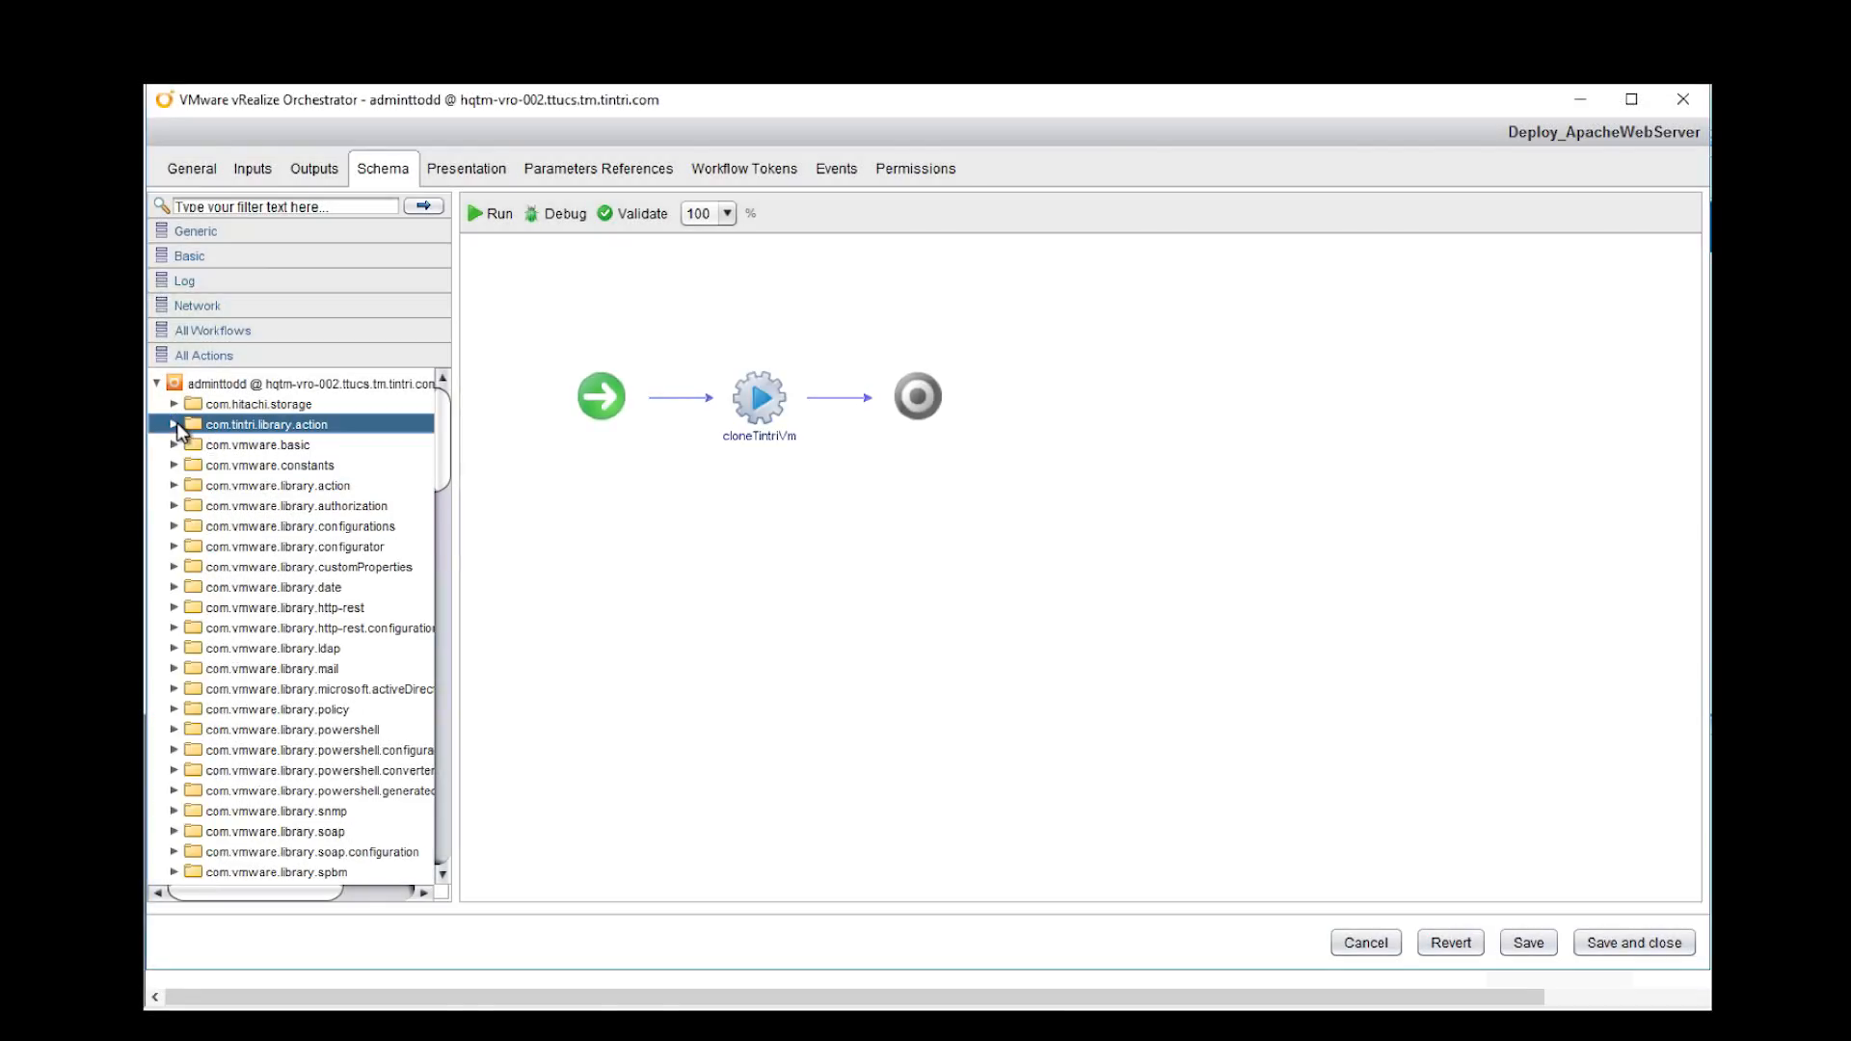
left_click(442, 806)
left_click(443, 806)
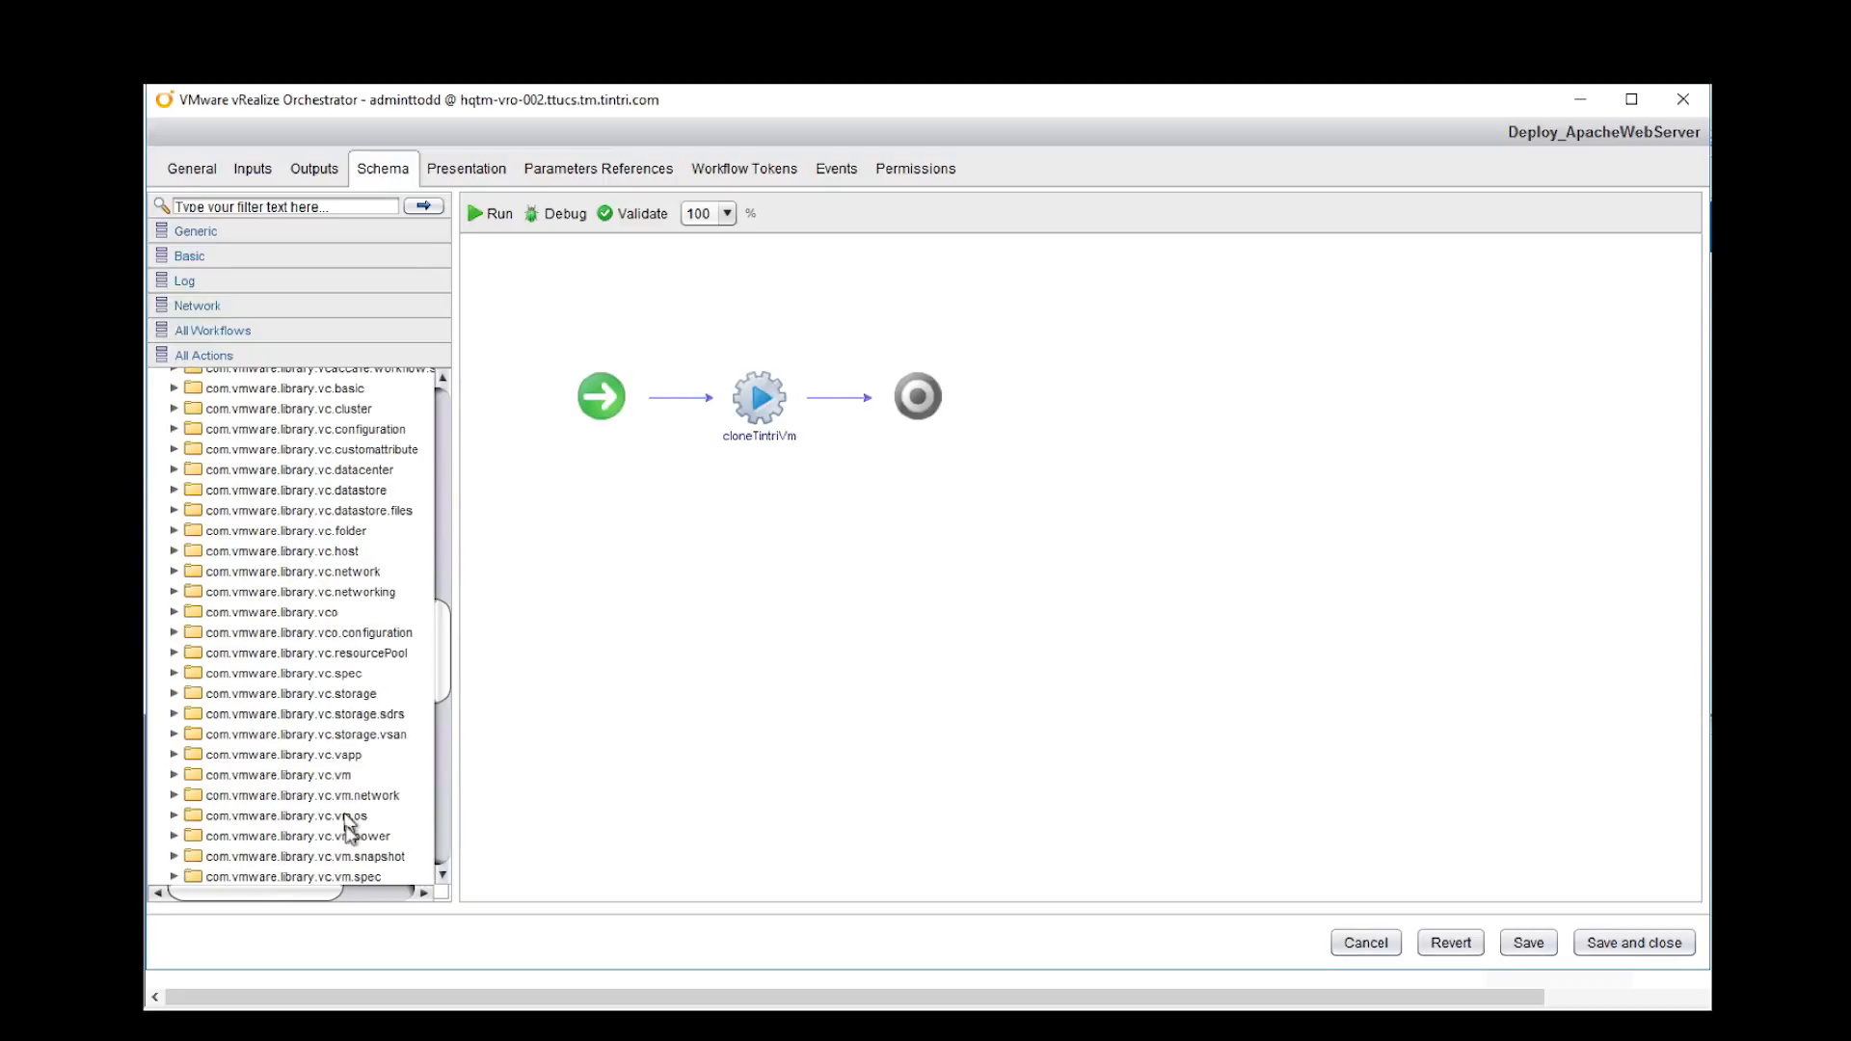
left_click(174, 774)
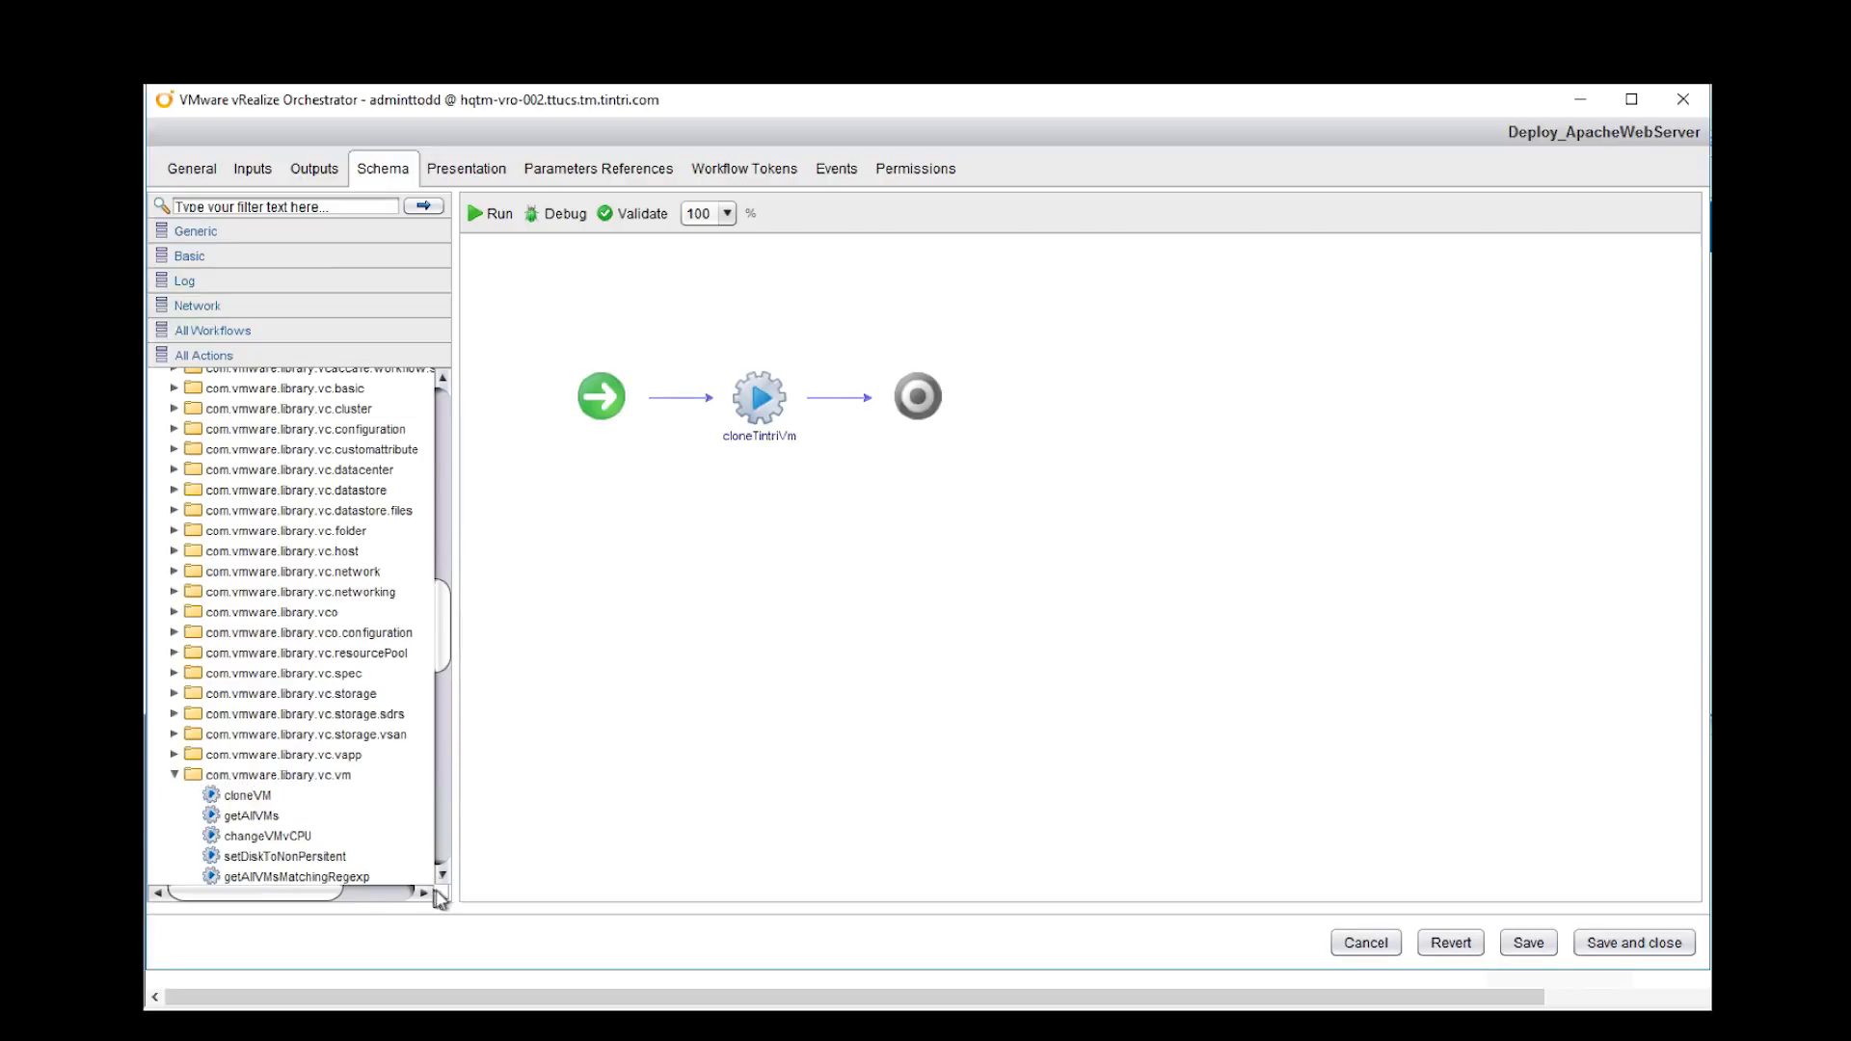
scroll(445, 879, "down", 3)
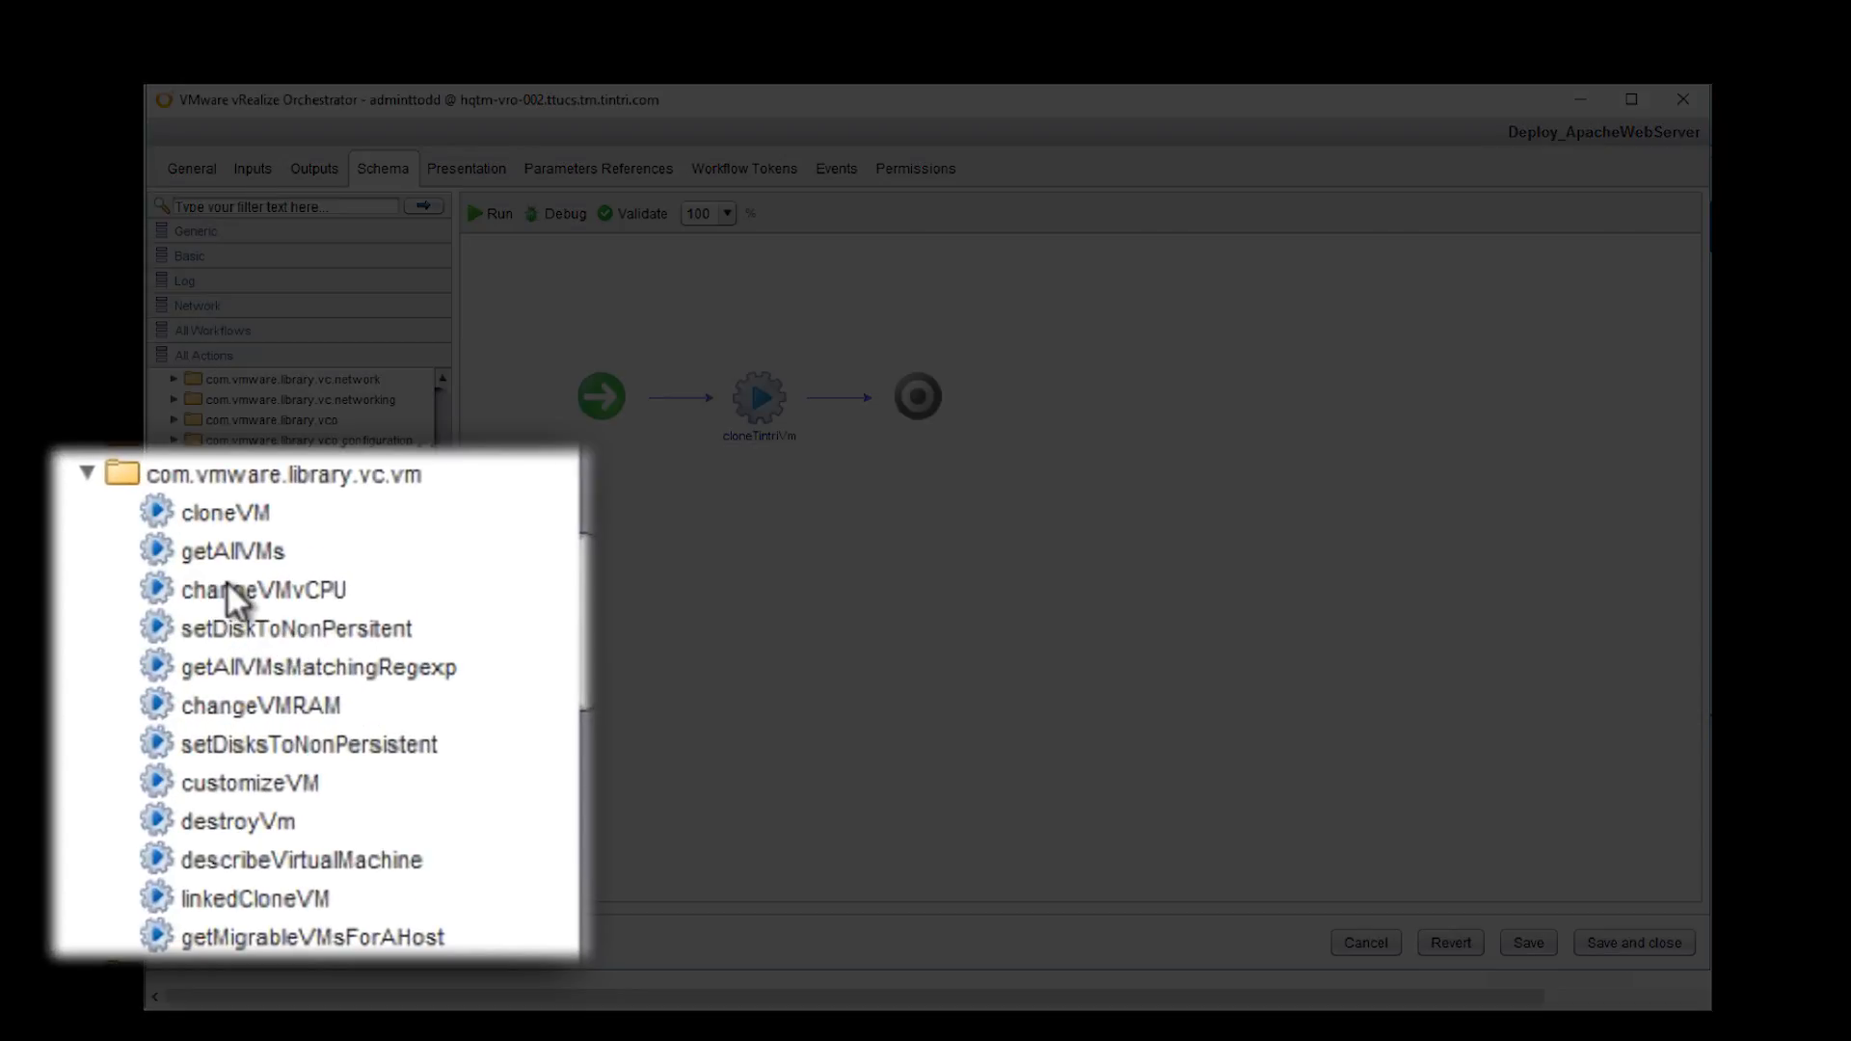
left_click(228, 582)
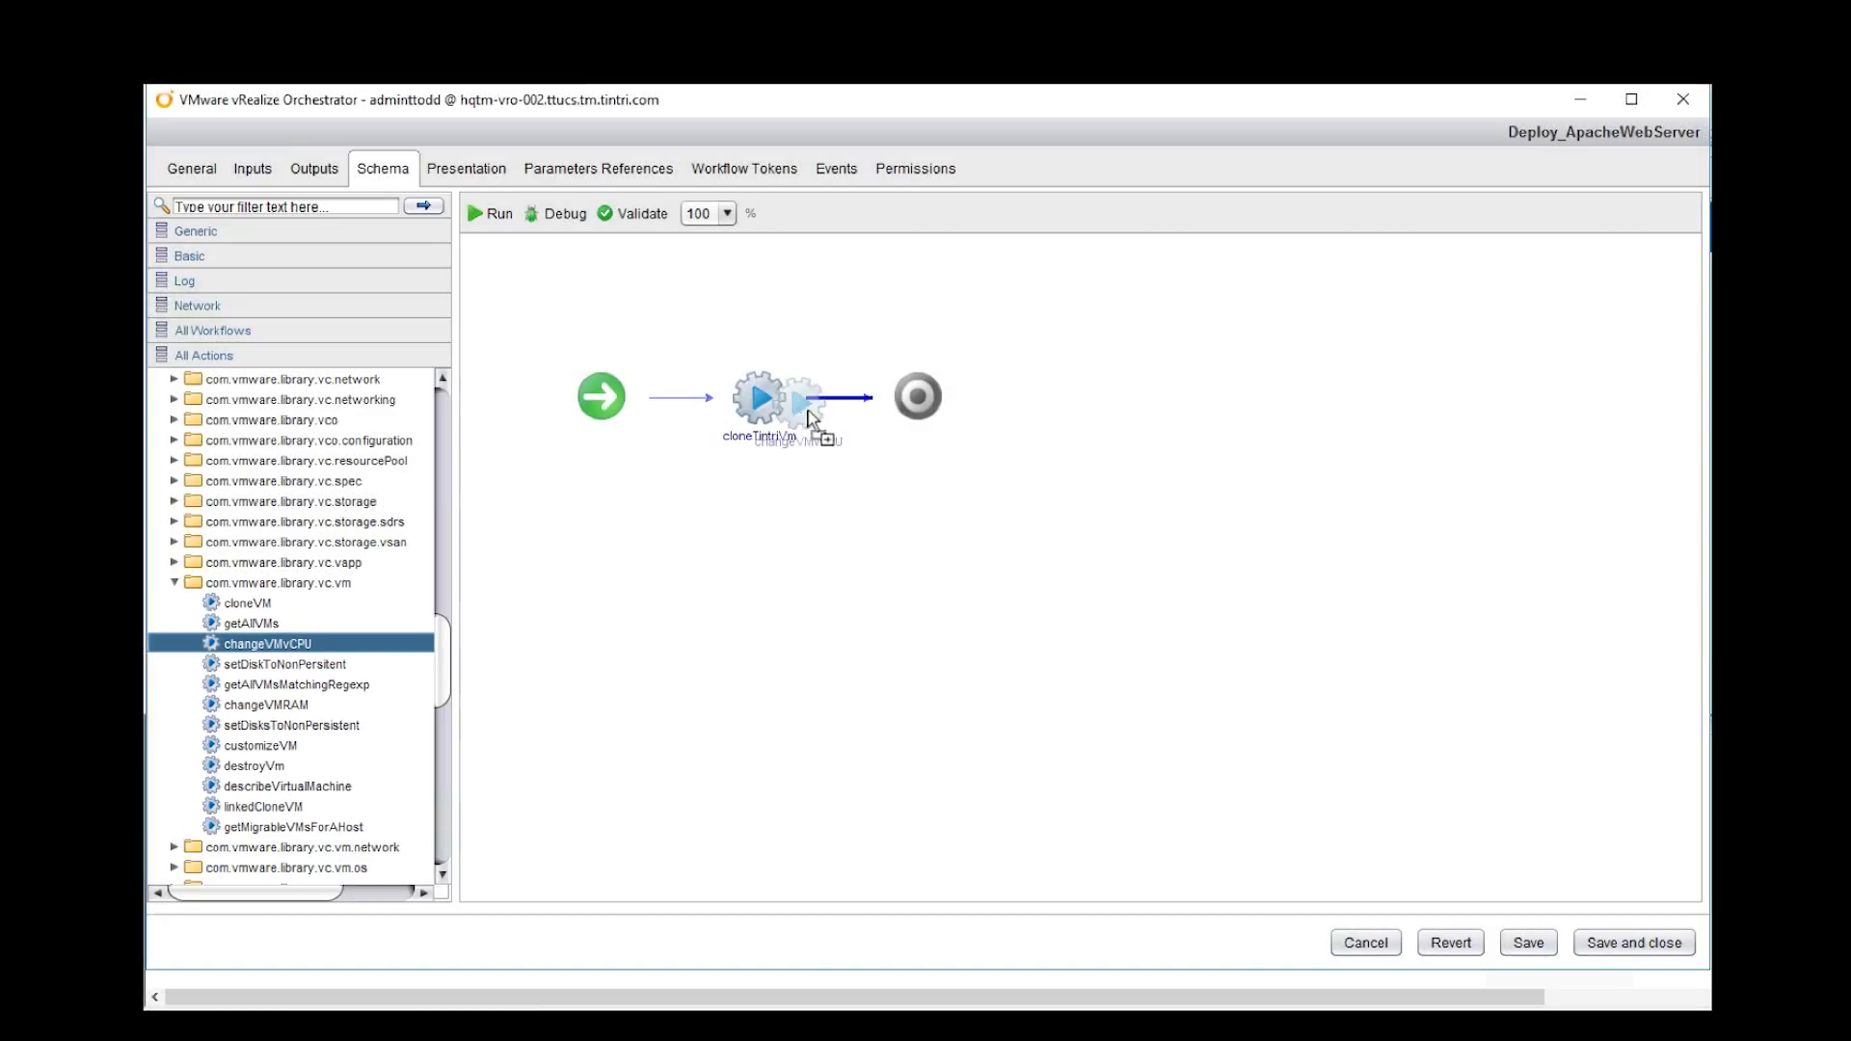
left_click_drag(216, 647, 845, 404)
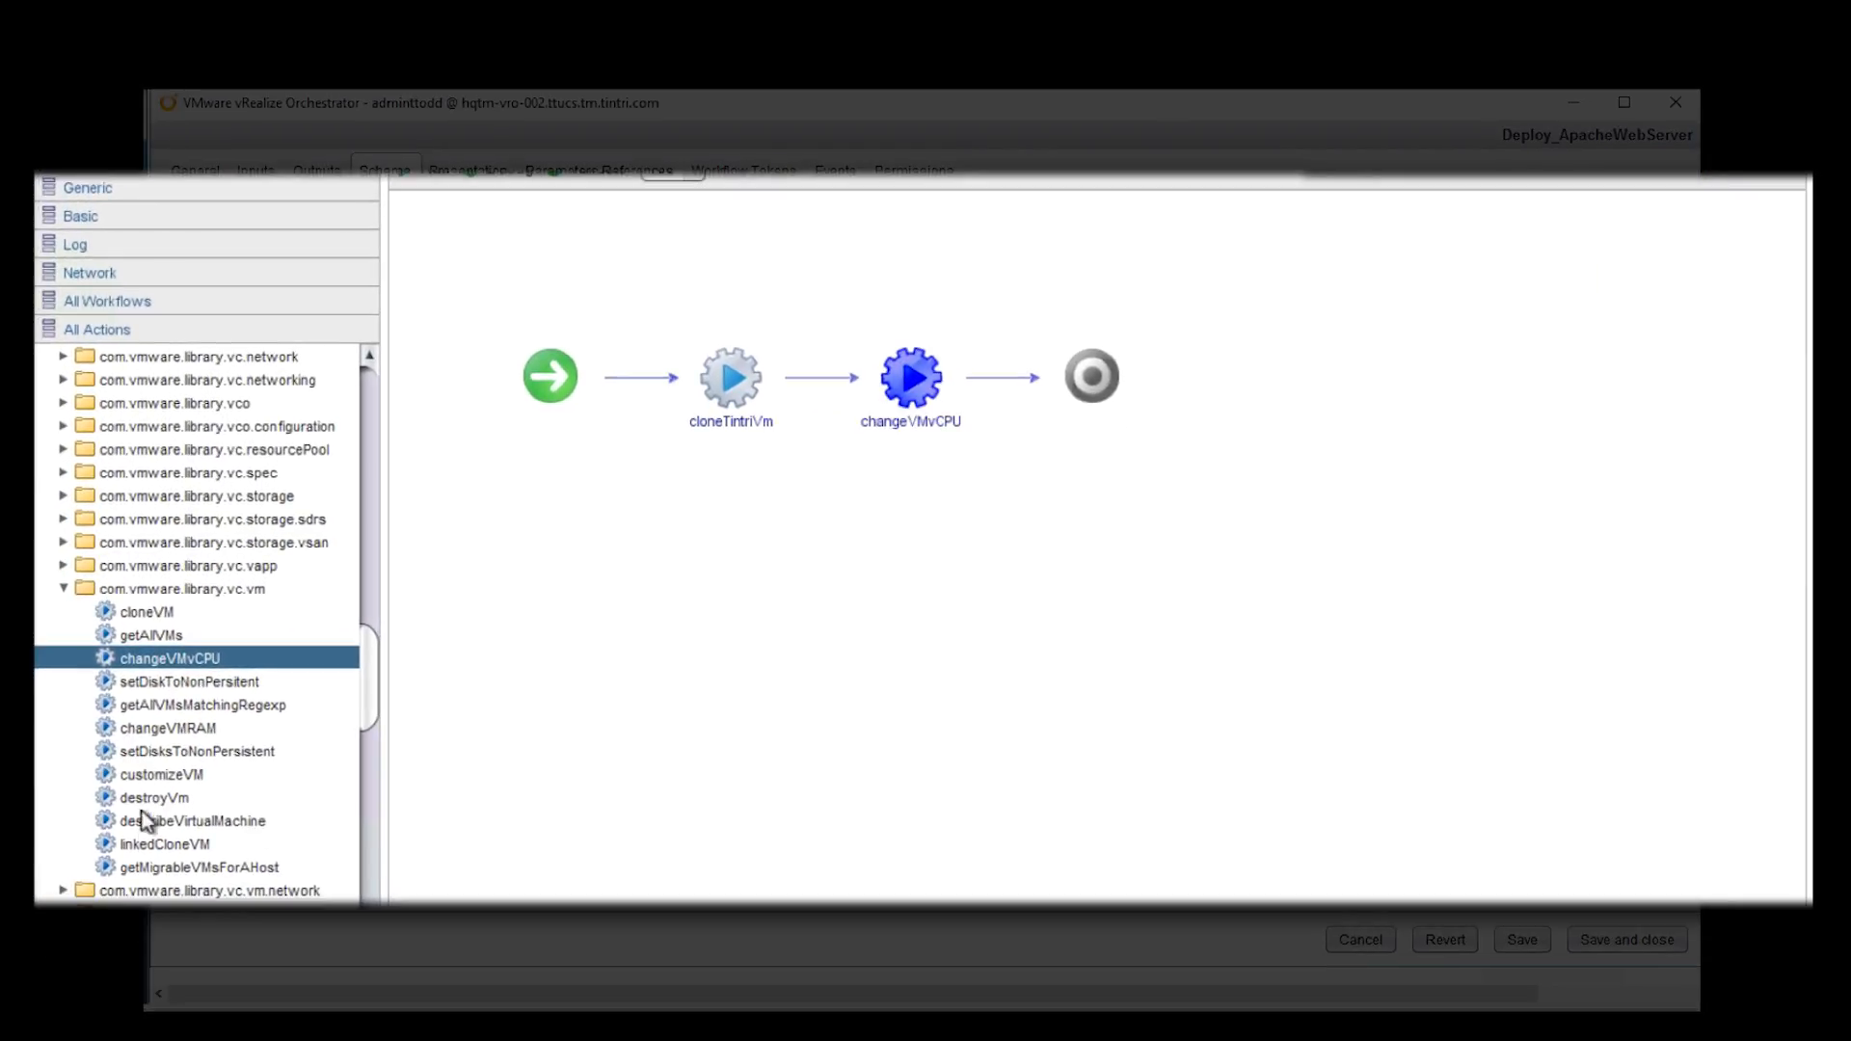
left_click_drag(130, 735, 1022, 386)
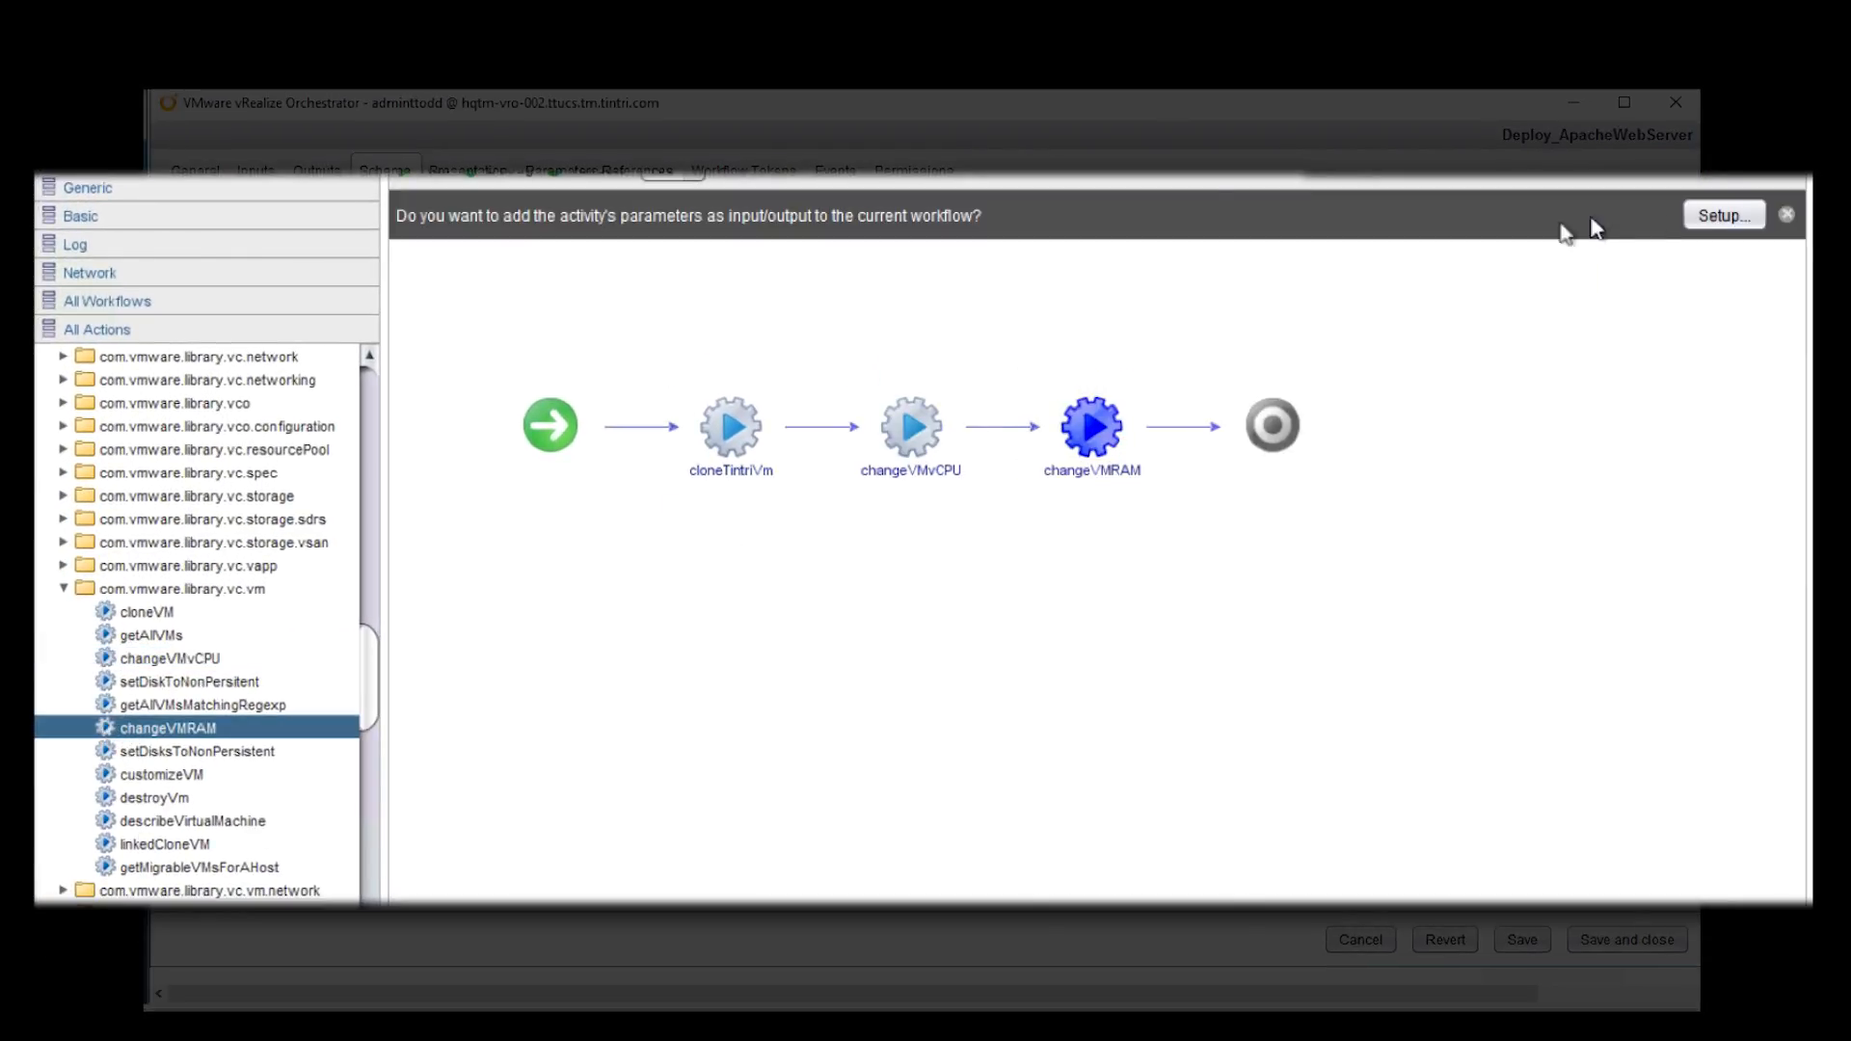
- Add the startVM action from com.vmware.library.vc.vm.power between changeVMRAM and the end element
left_click(64, 589)
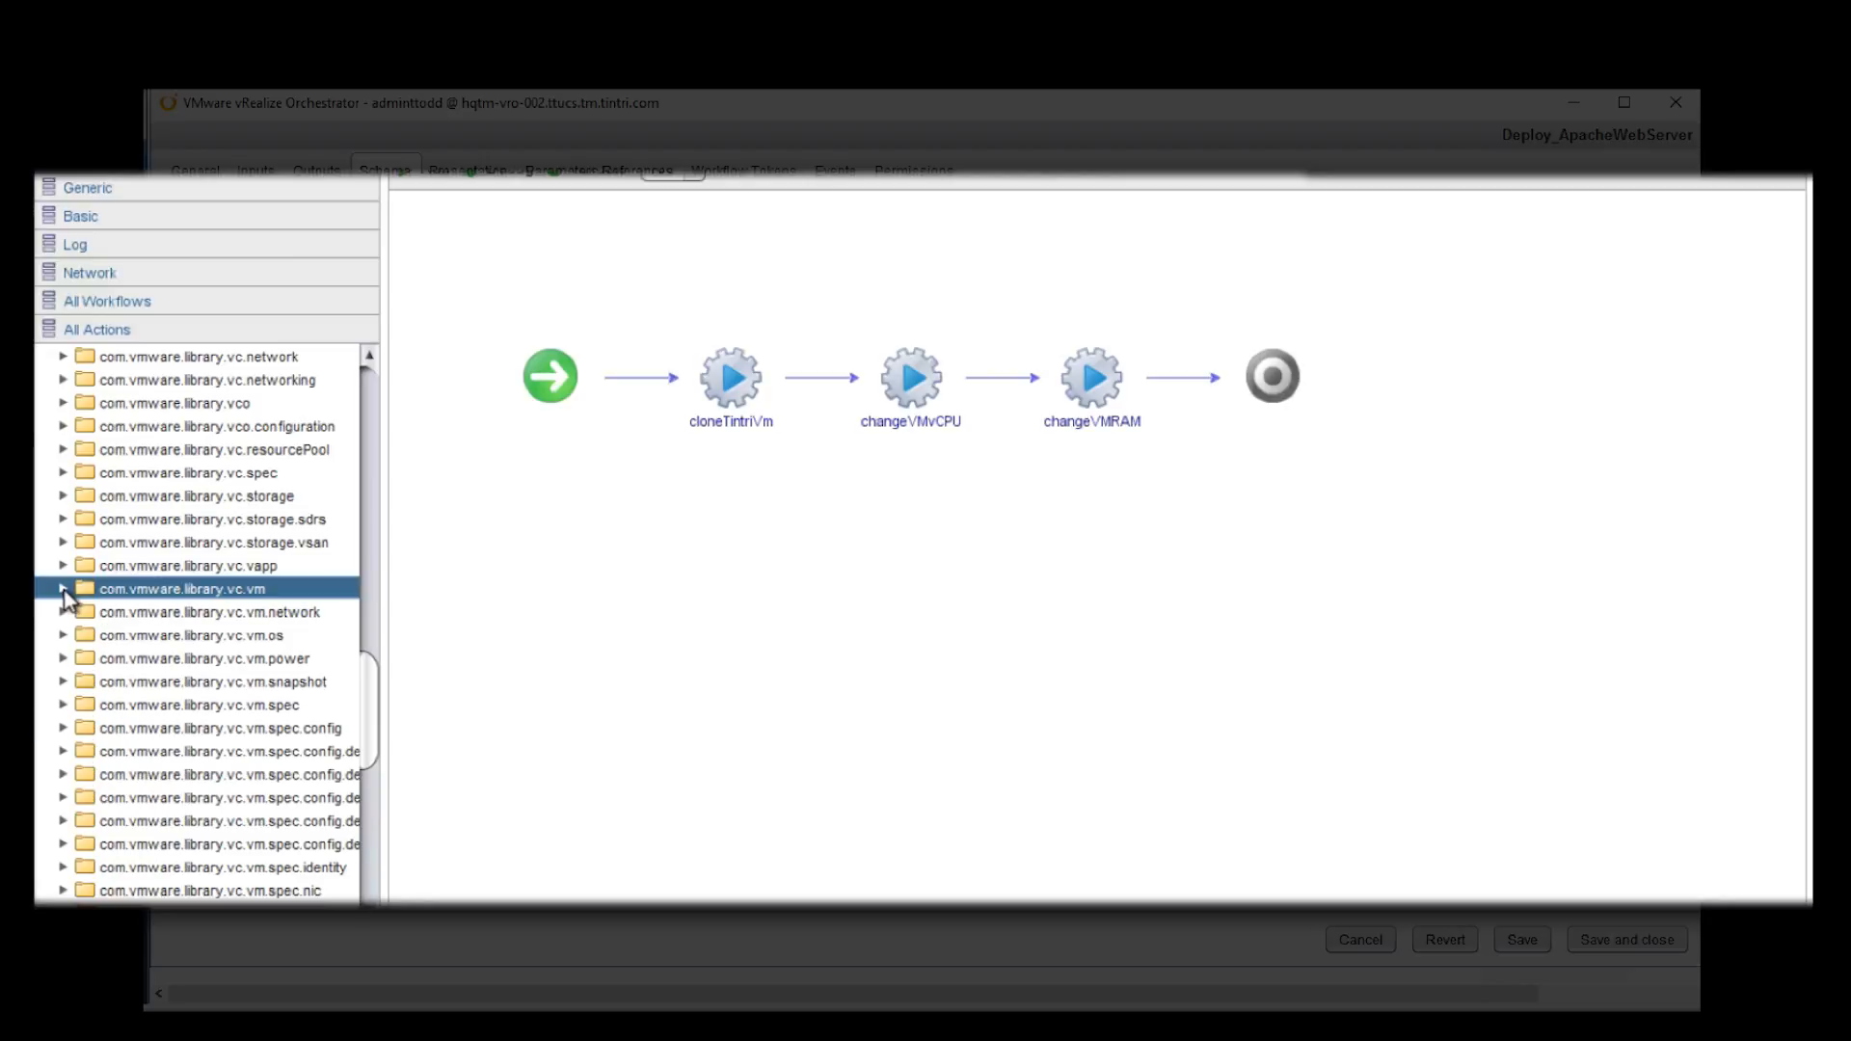
left_click(63, 659)
left_click_drag(145, 751, 1186, 378)
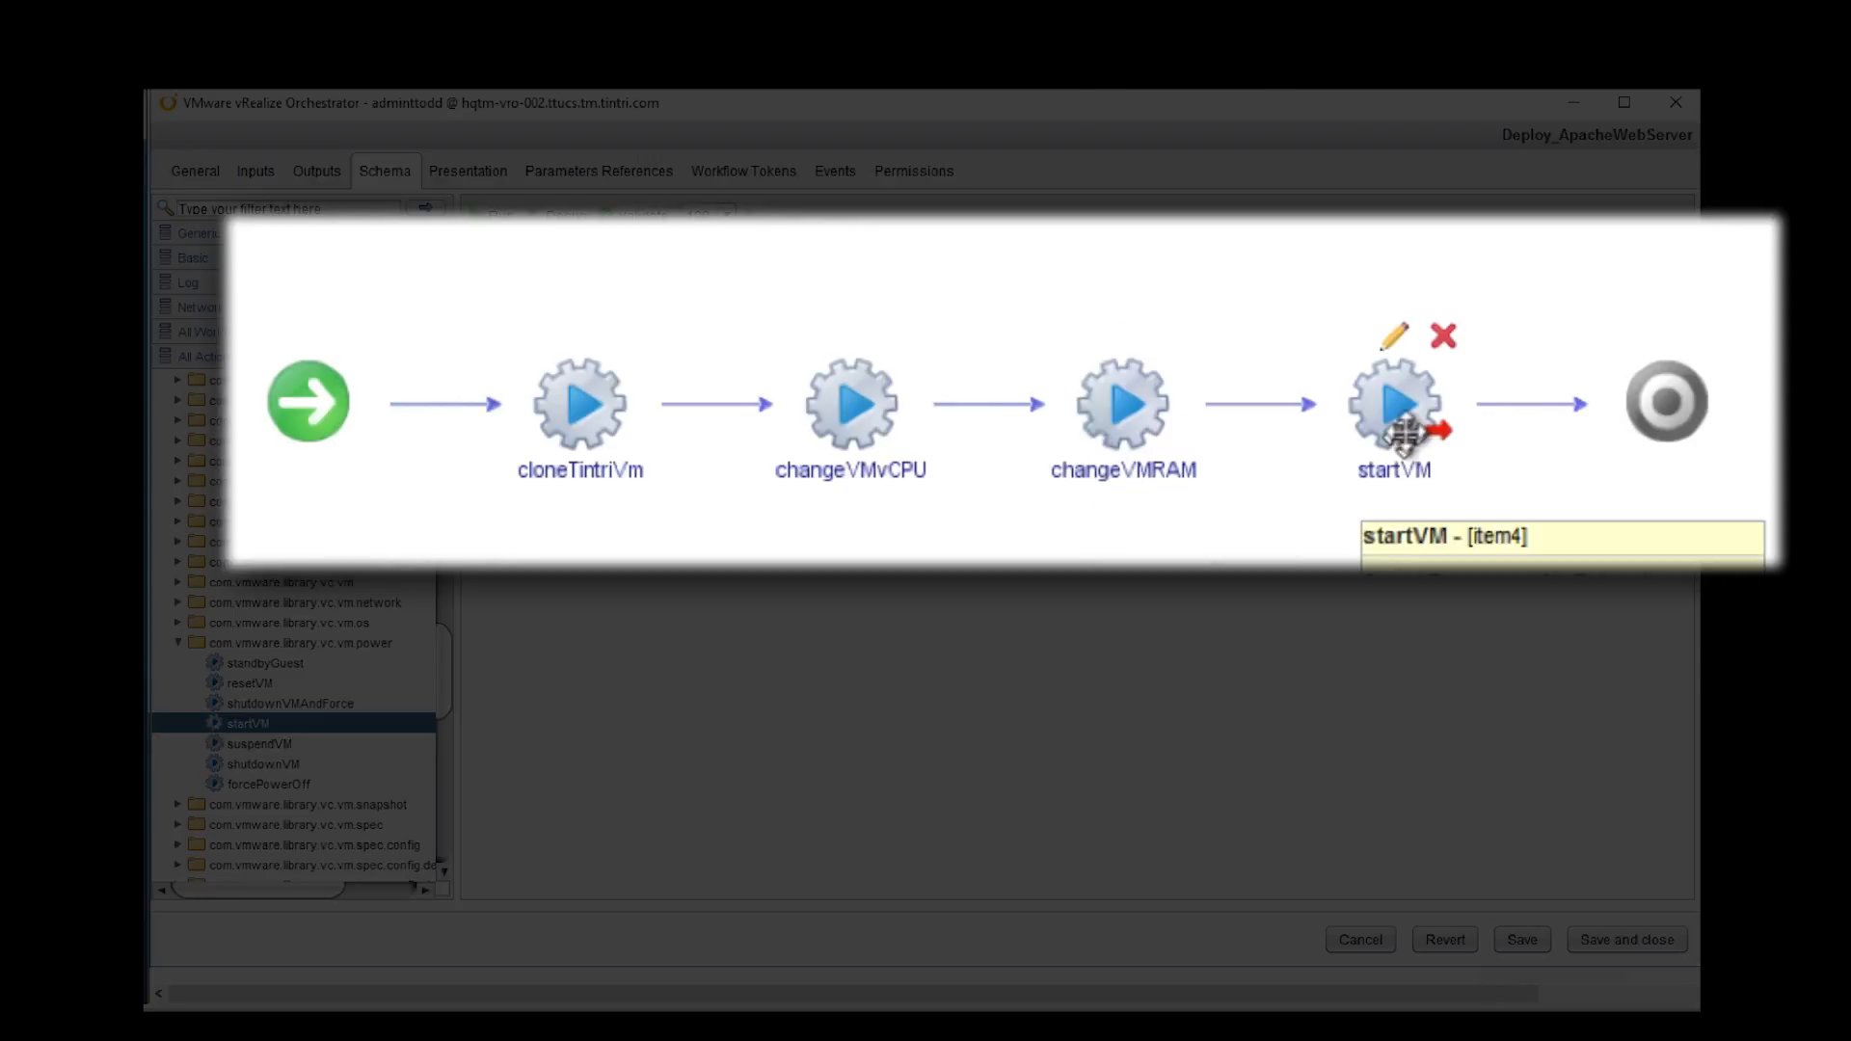
- Review the visual binding and input parameters of the cloneTintriVm action
mouse_move(570, 392)
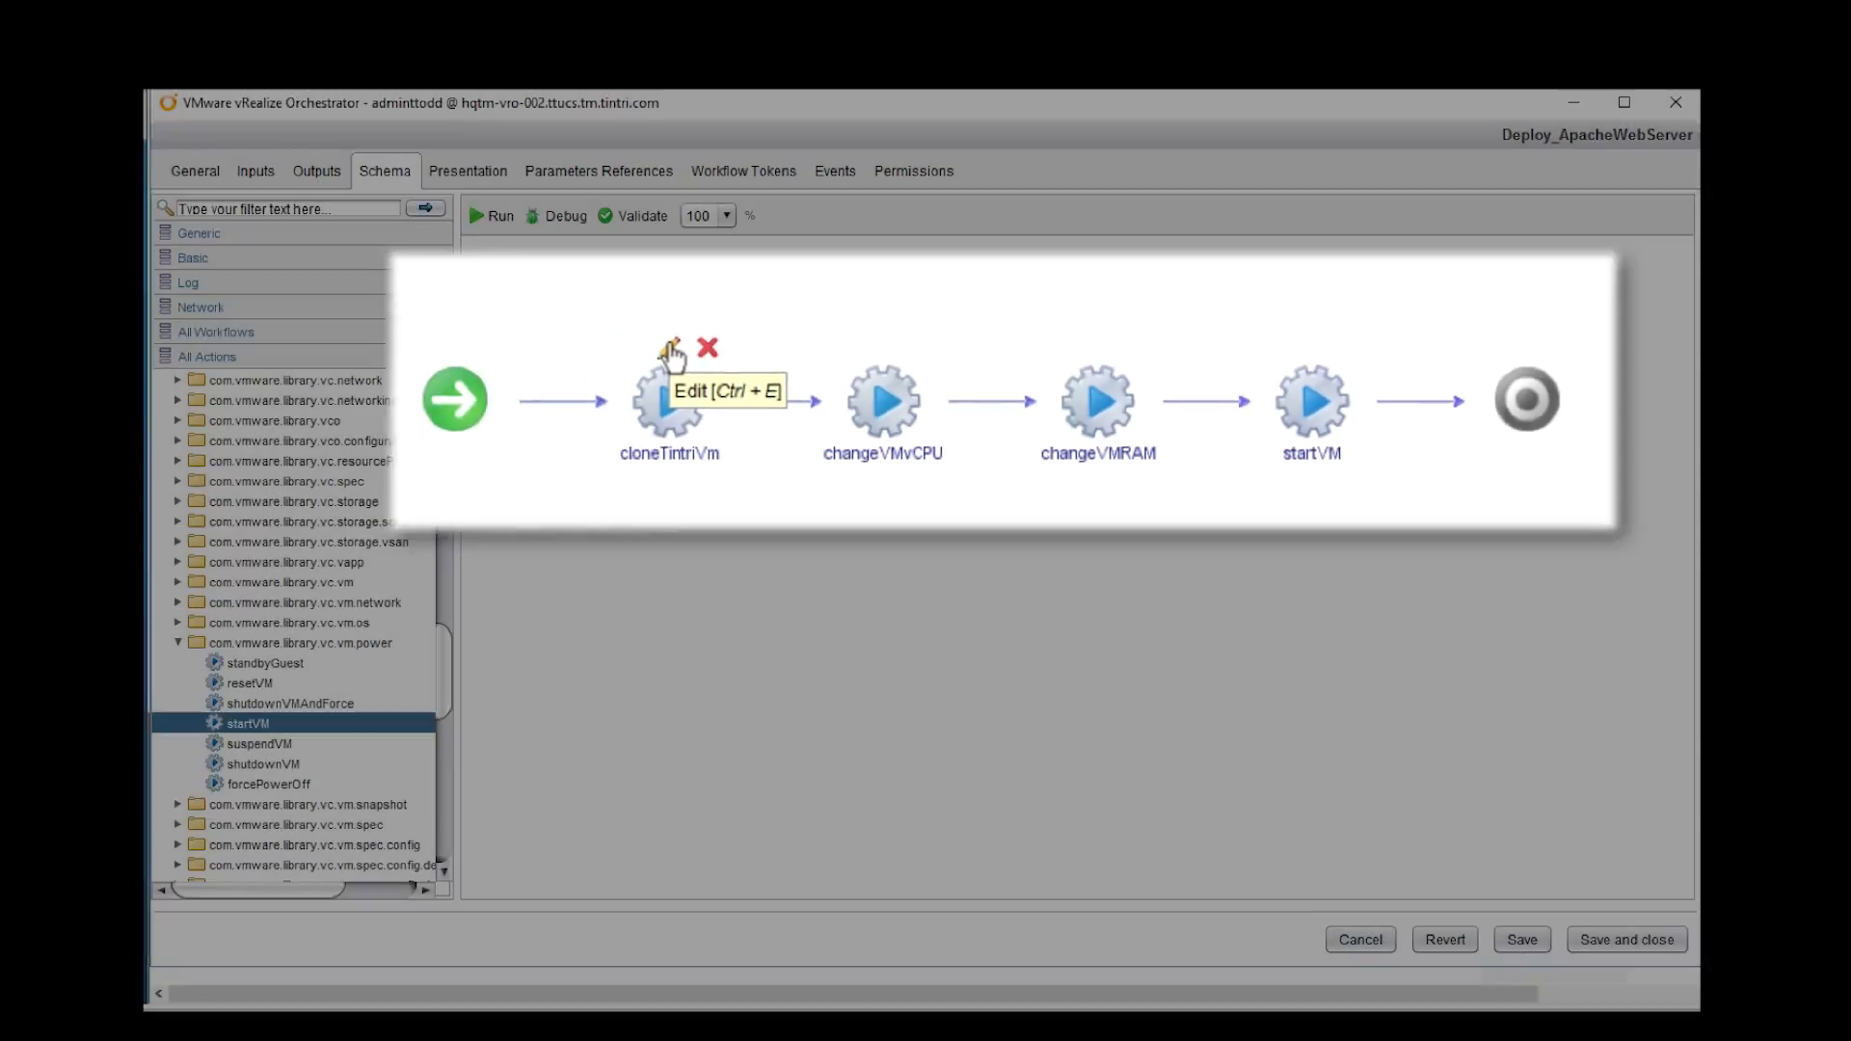
left_click(583, 345)
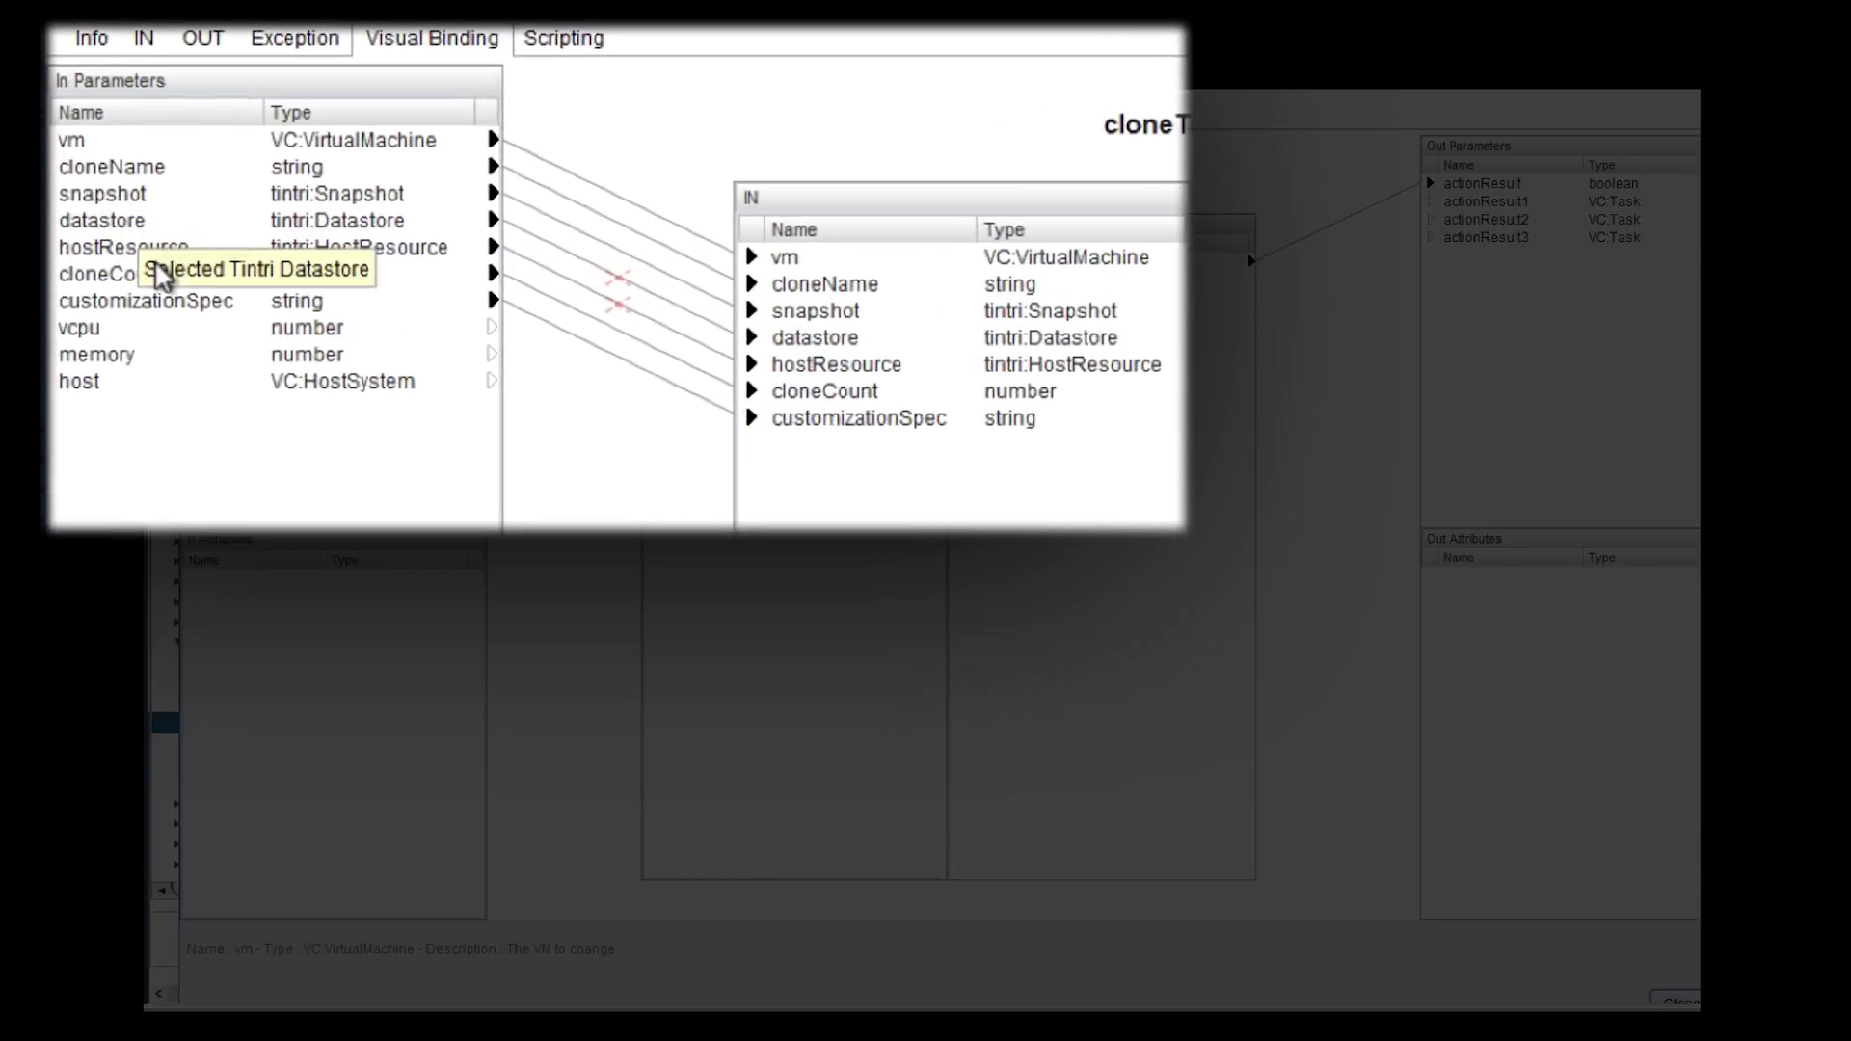
left_click(144, 41)
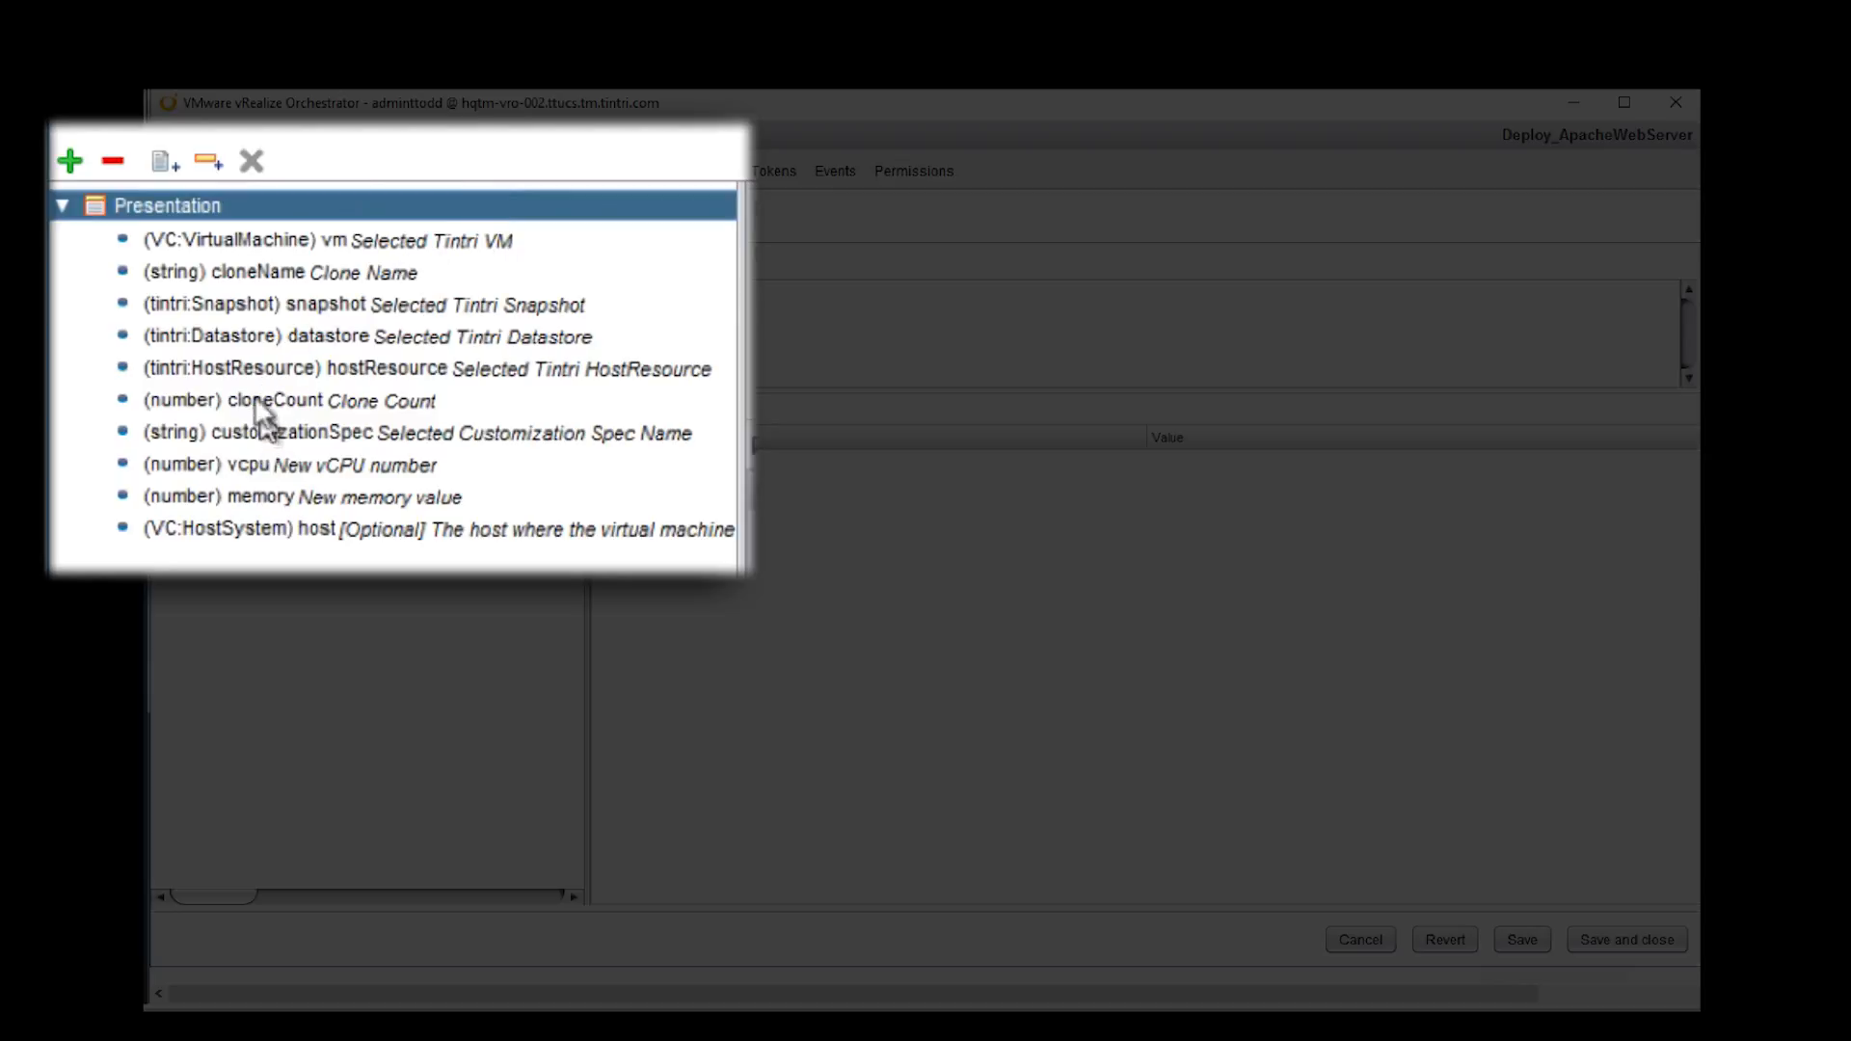
- Add a Default value property to the vm parameter in the workflow's presentation
left_click(270, 279)
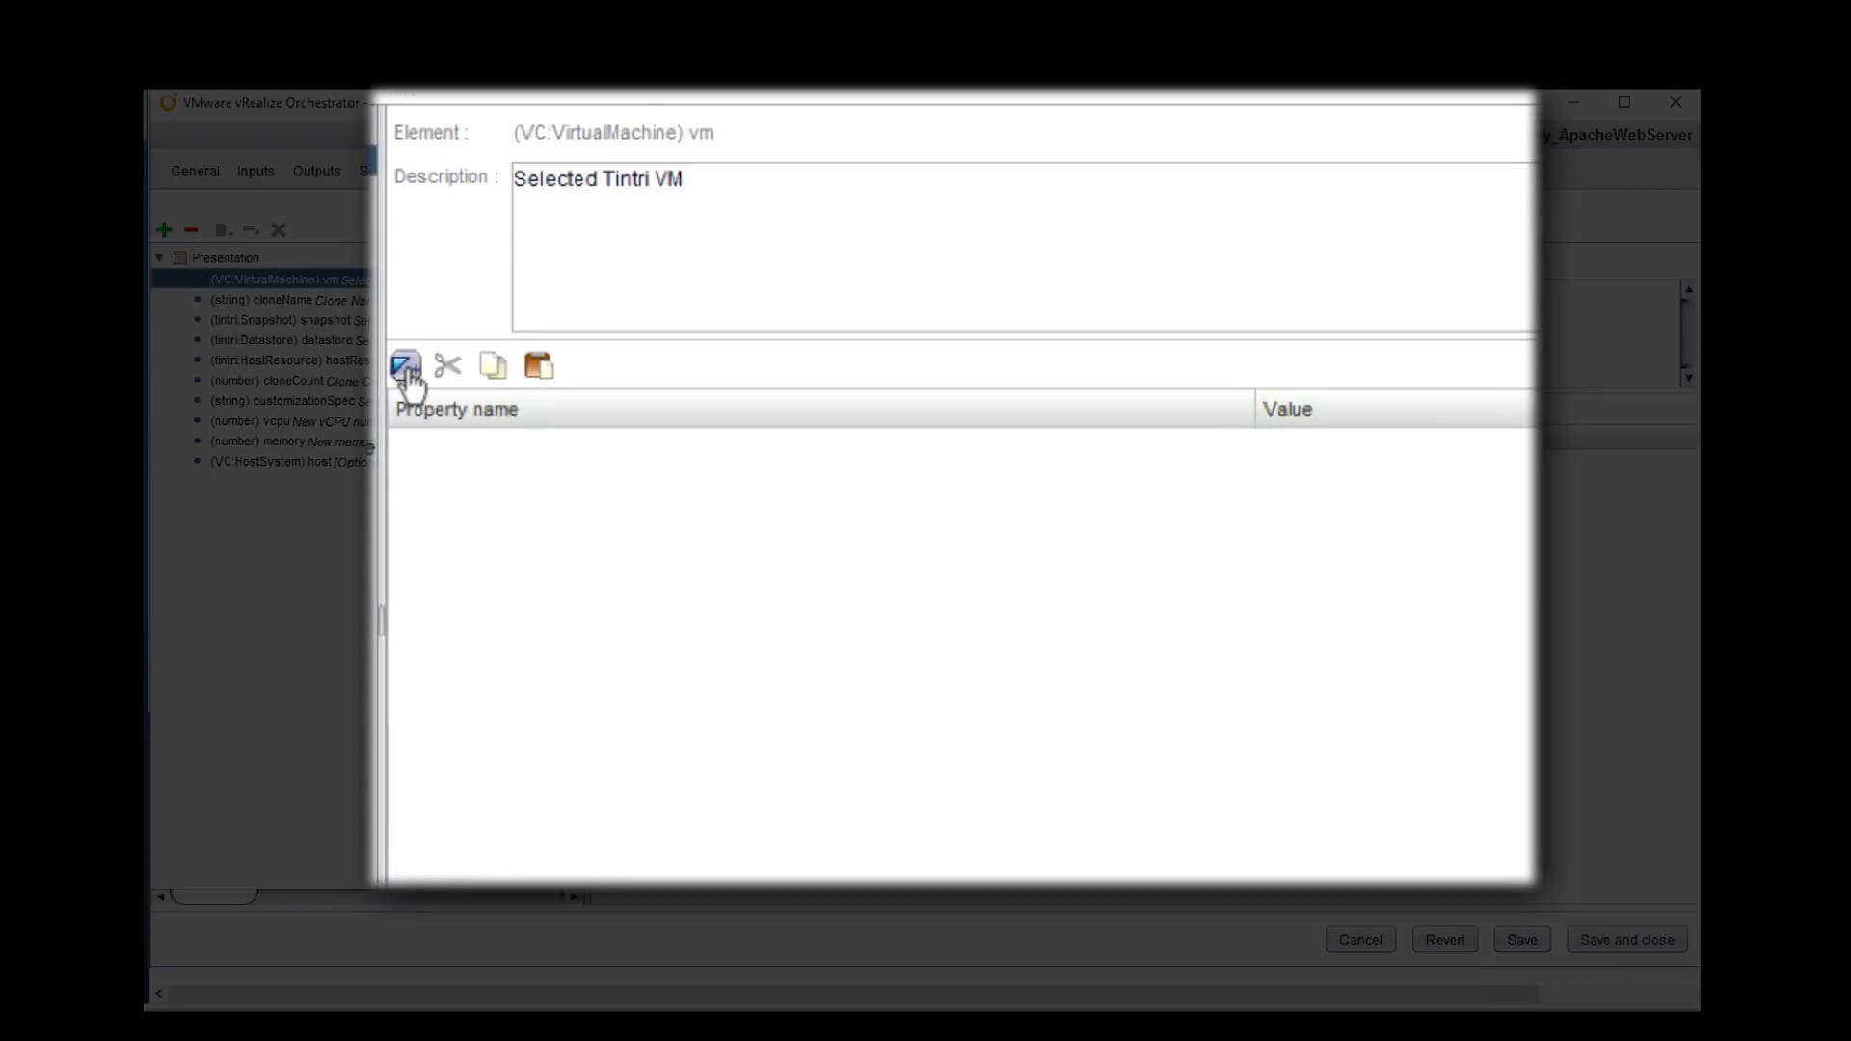
left_click(417, 368)
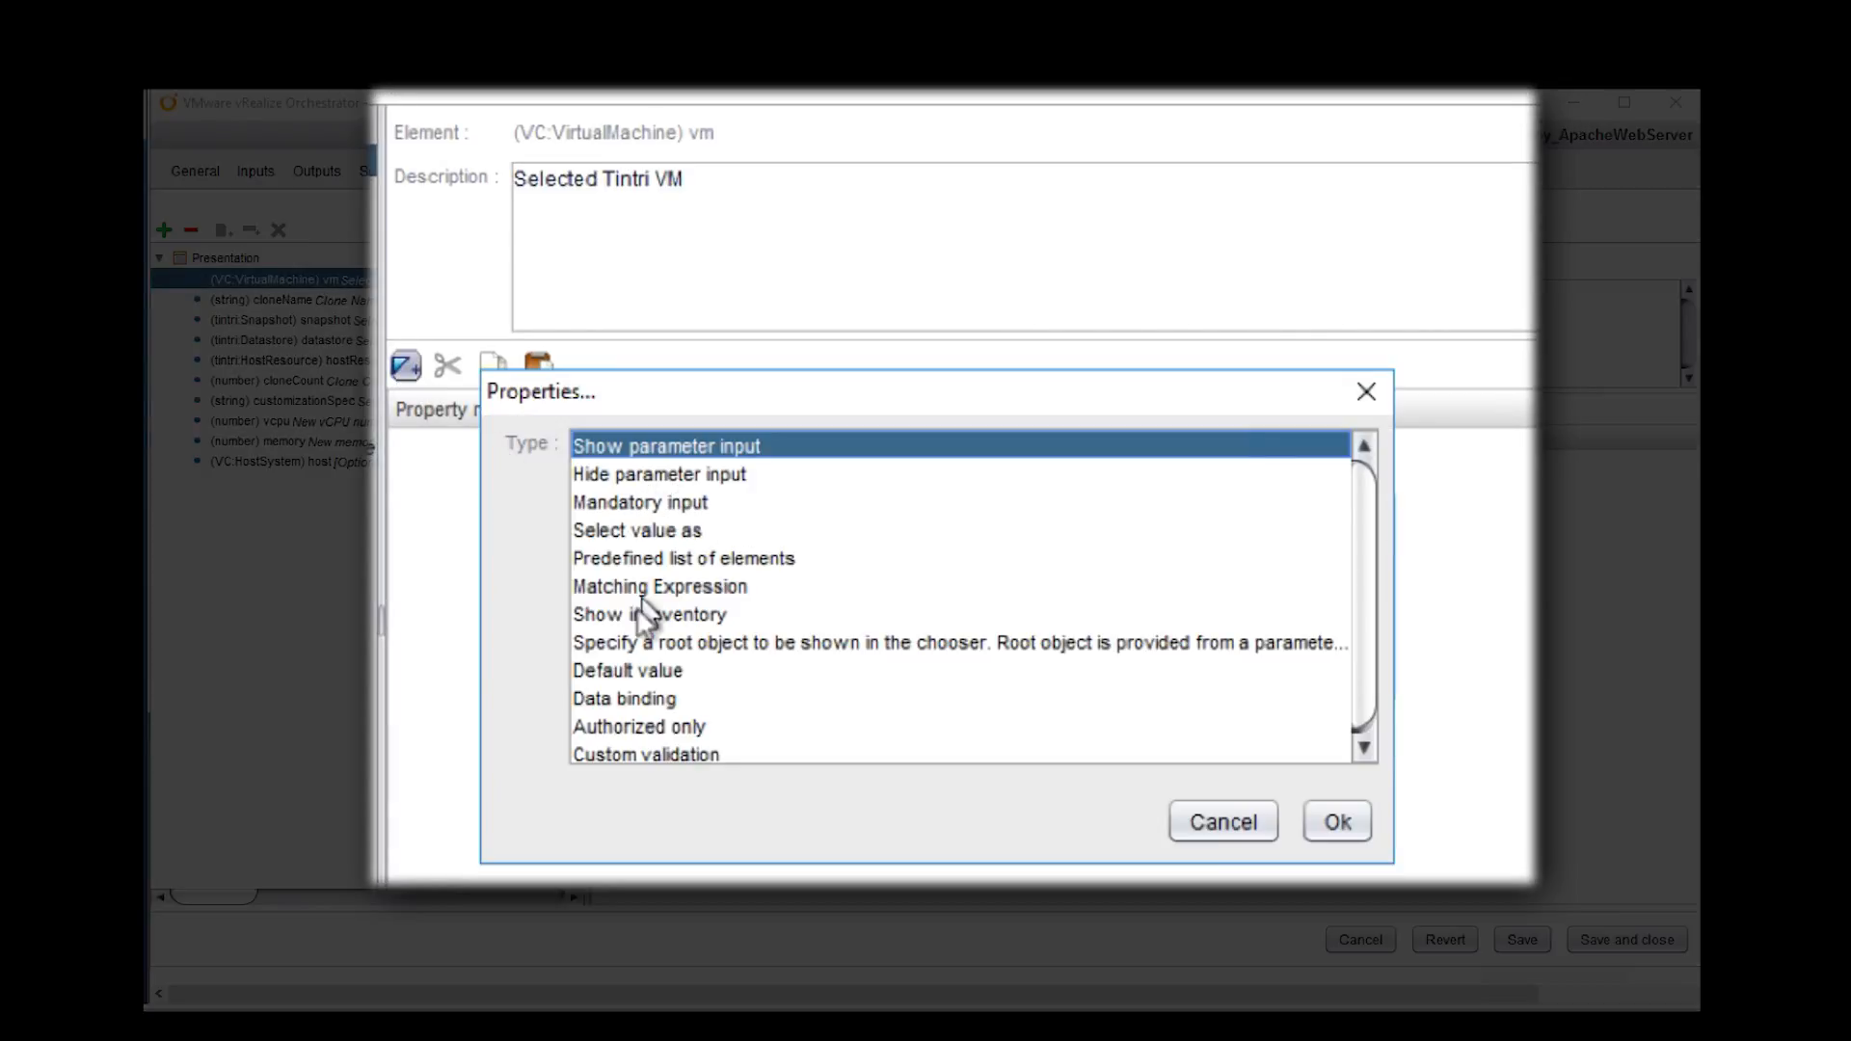
left_click(661, 670)
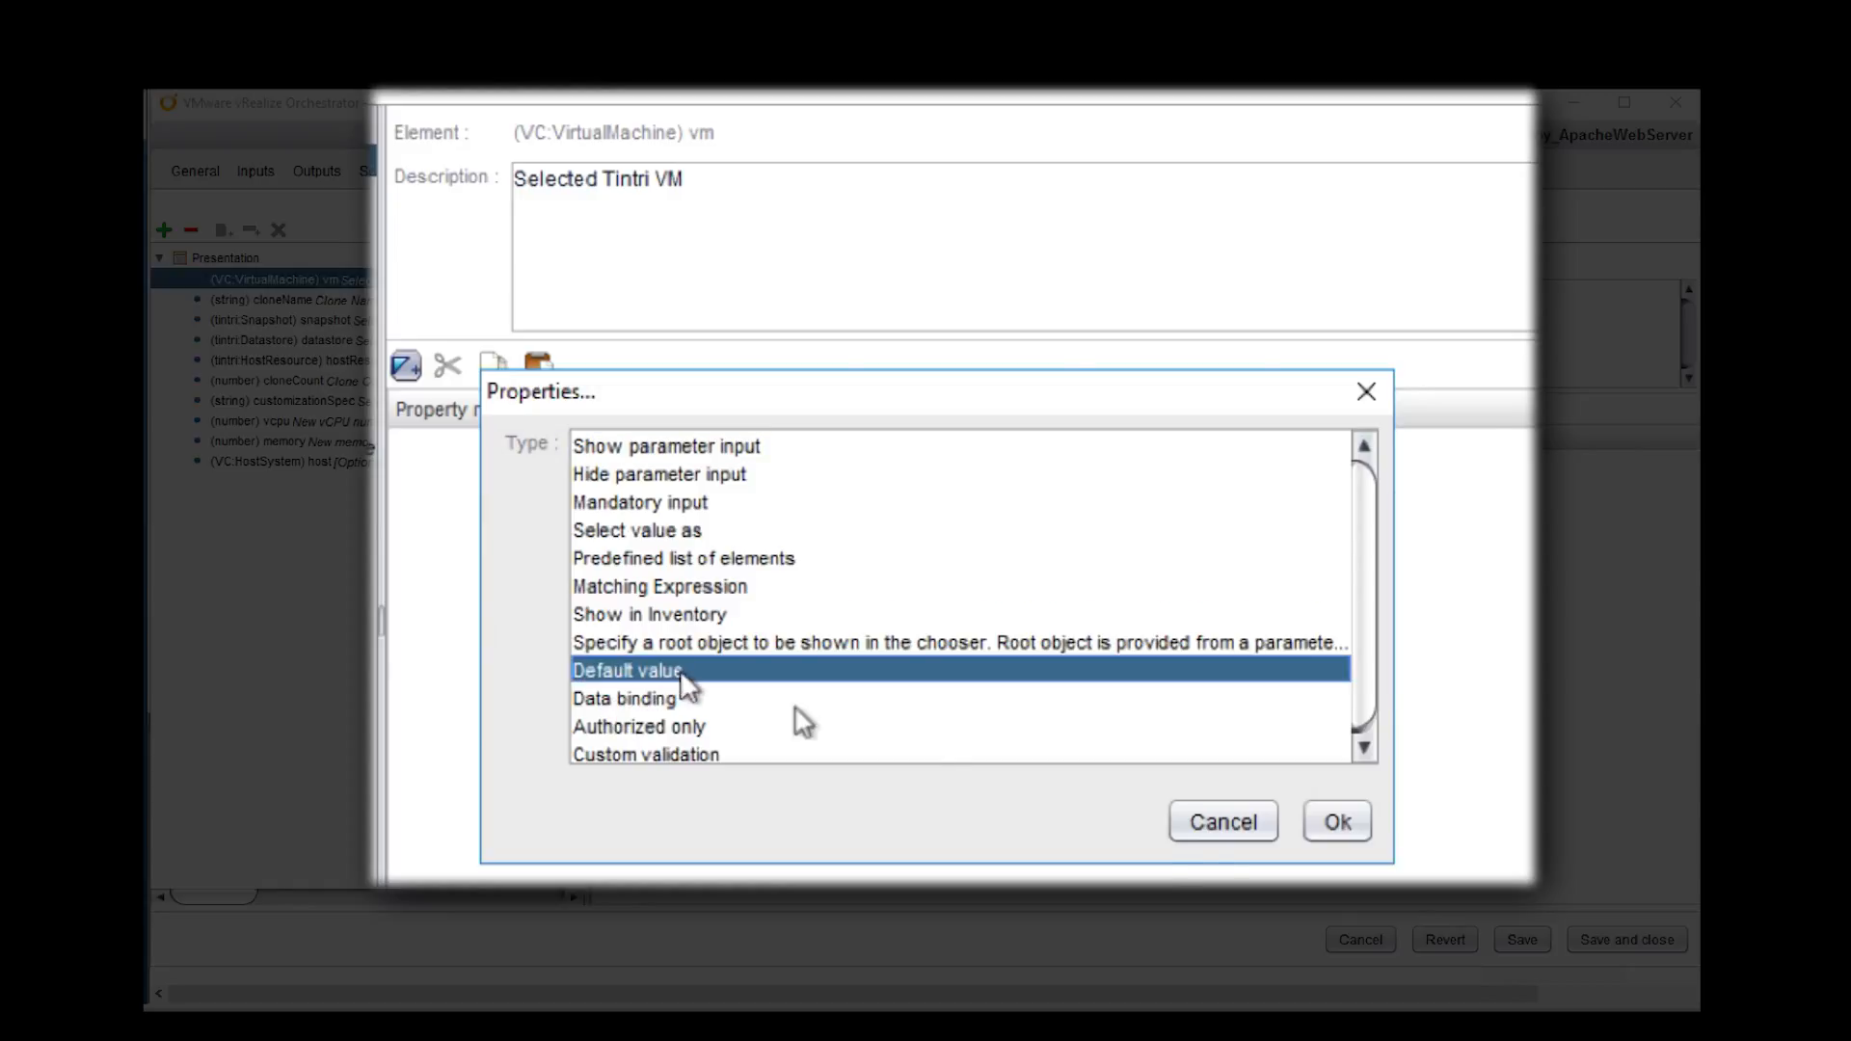
left_click(1338, 822)
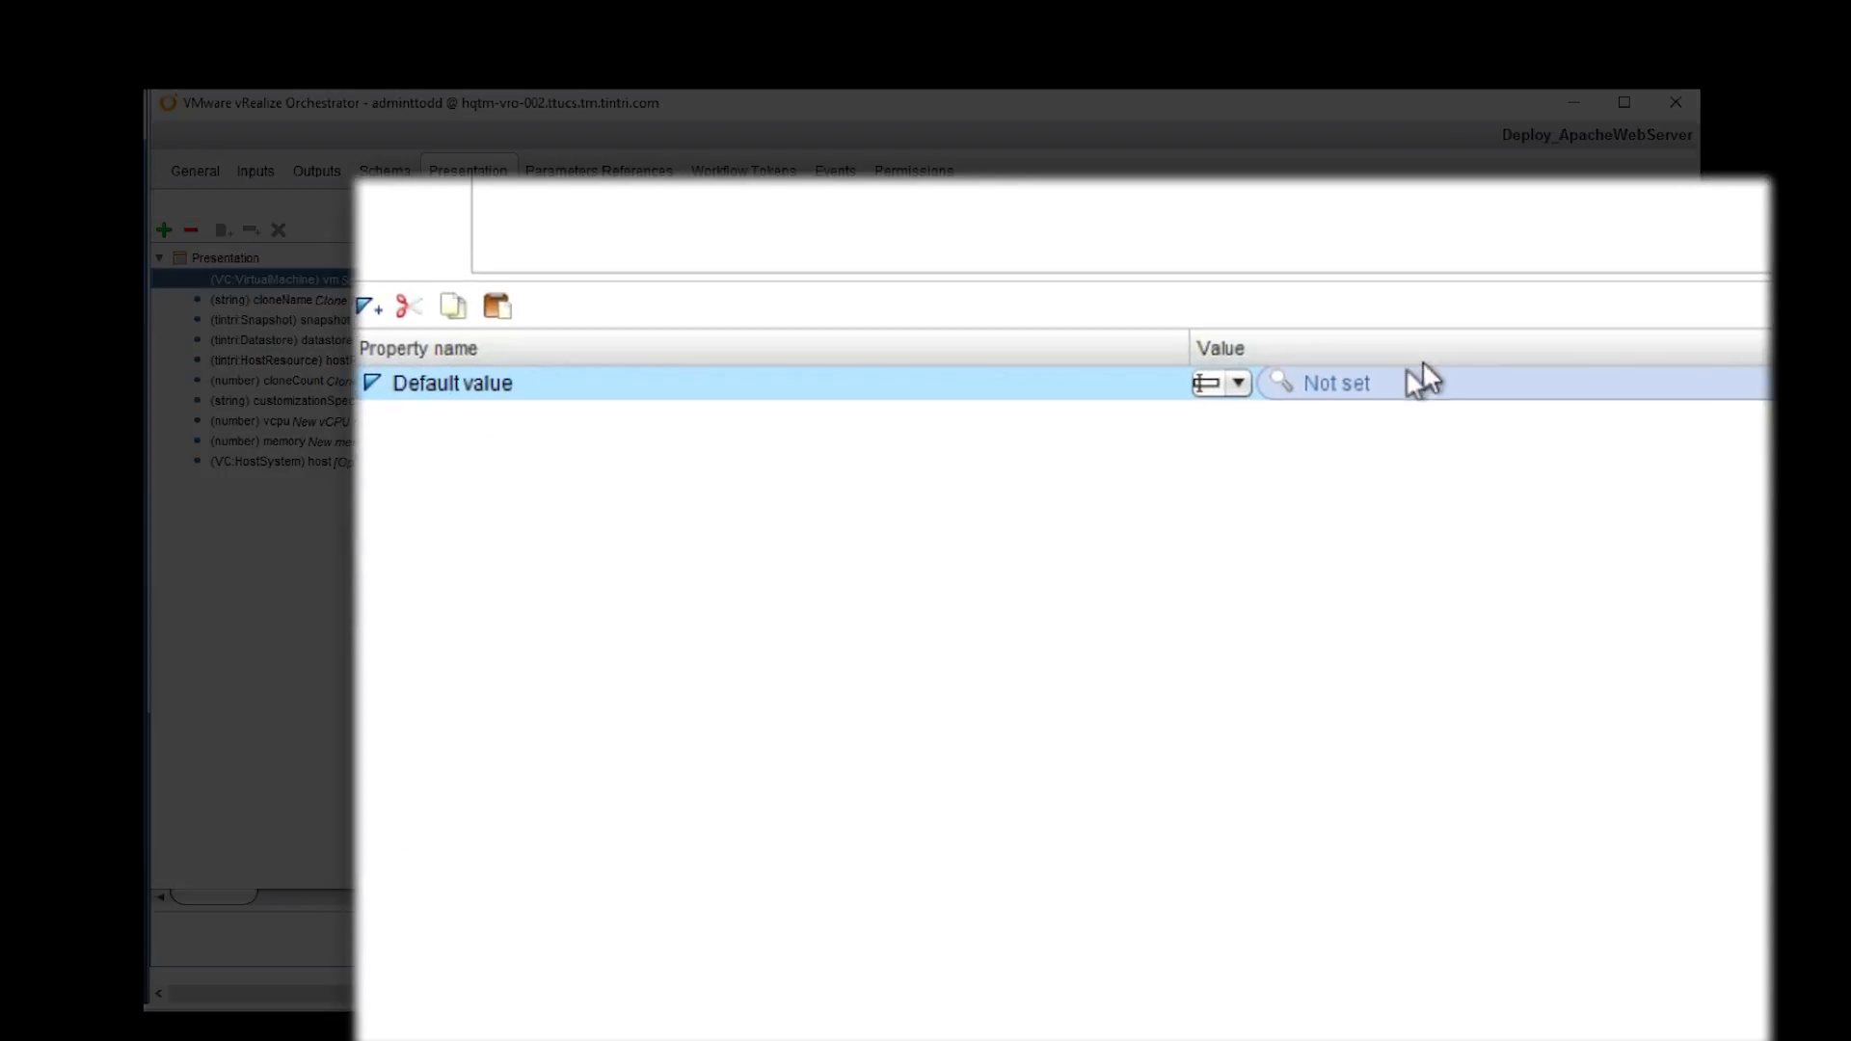
- Set the vm parameter's default value to the centos-minimal template from the MountainView datacenter's Templates folder
left_click(1359, 402)
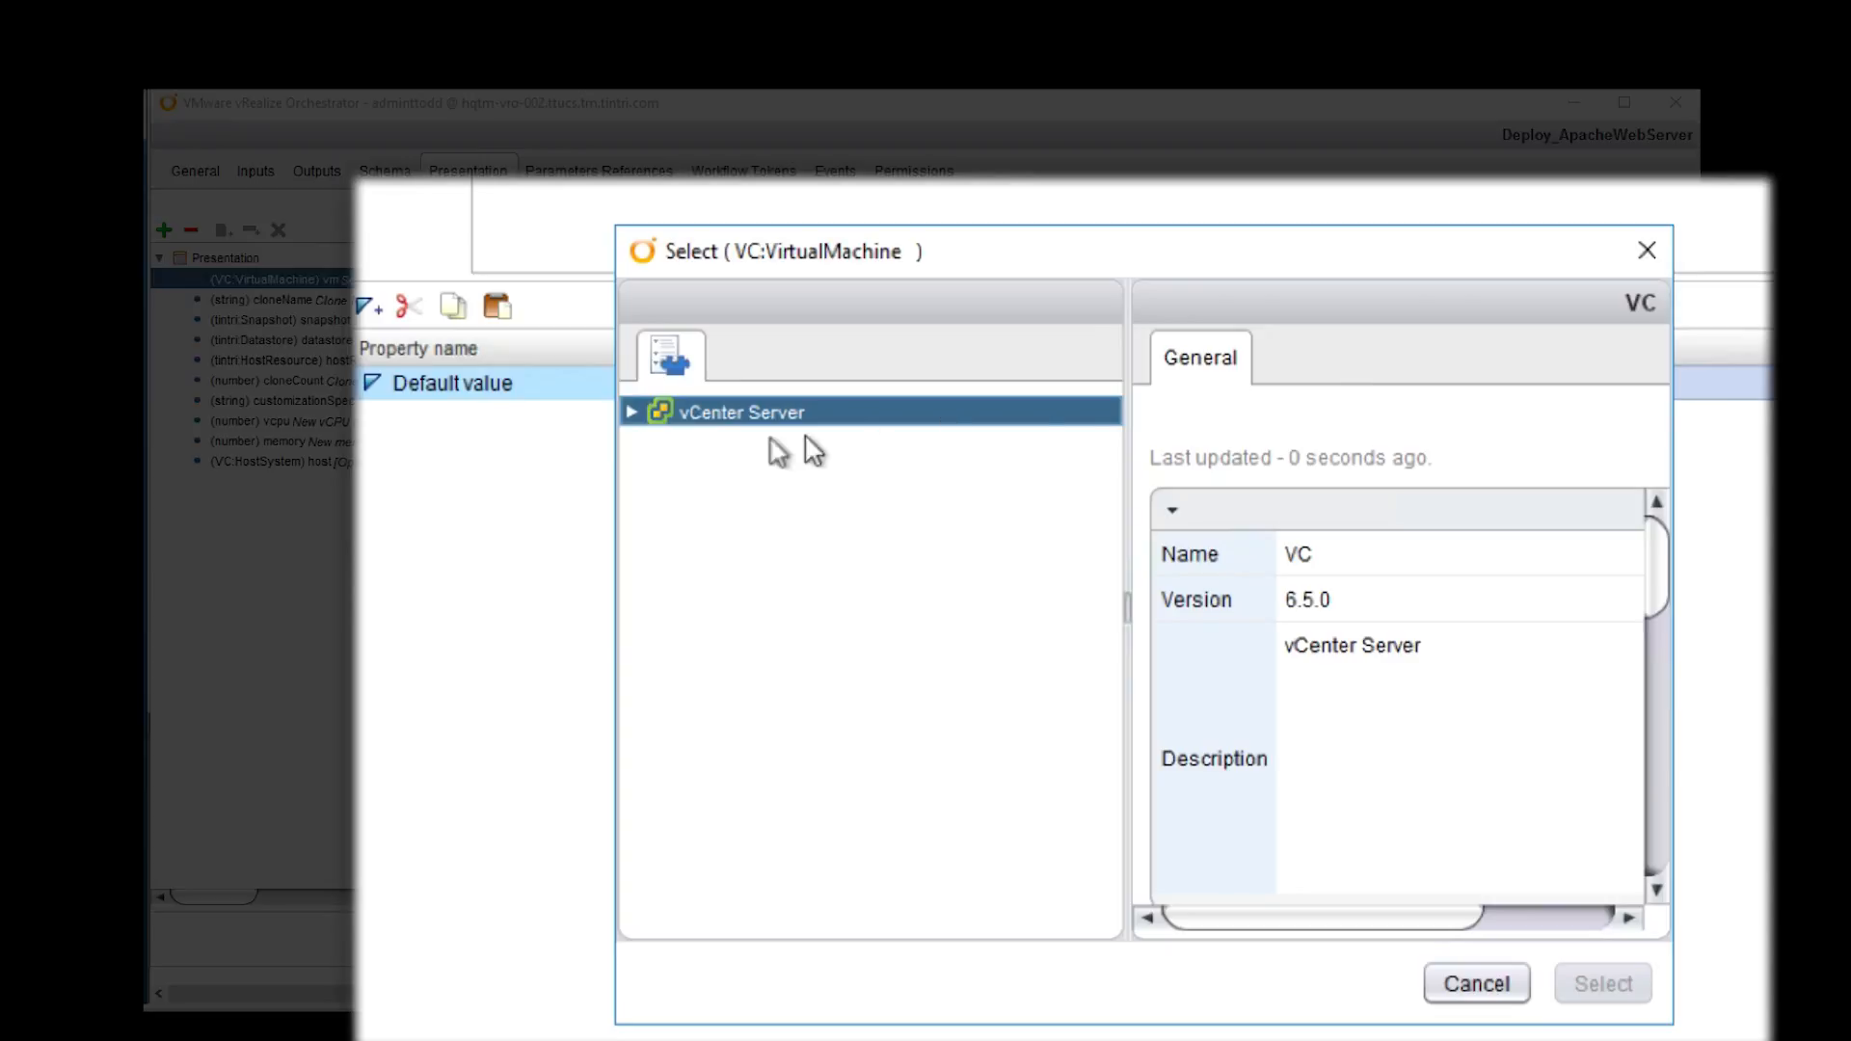
left_click(631, 413)
left_click(661, 442)
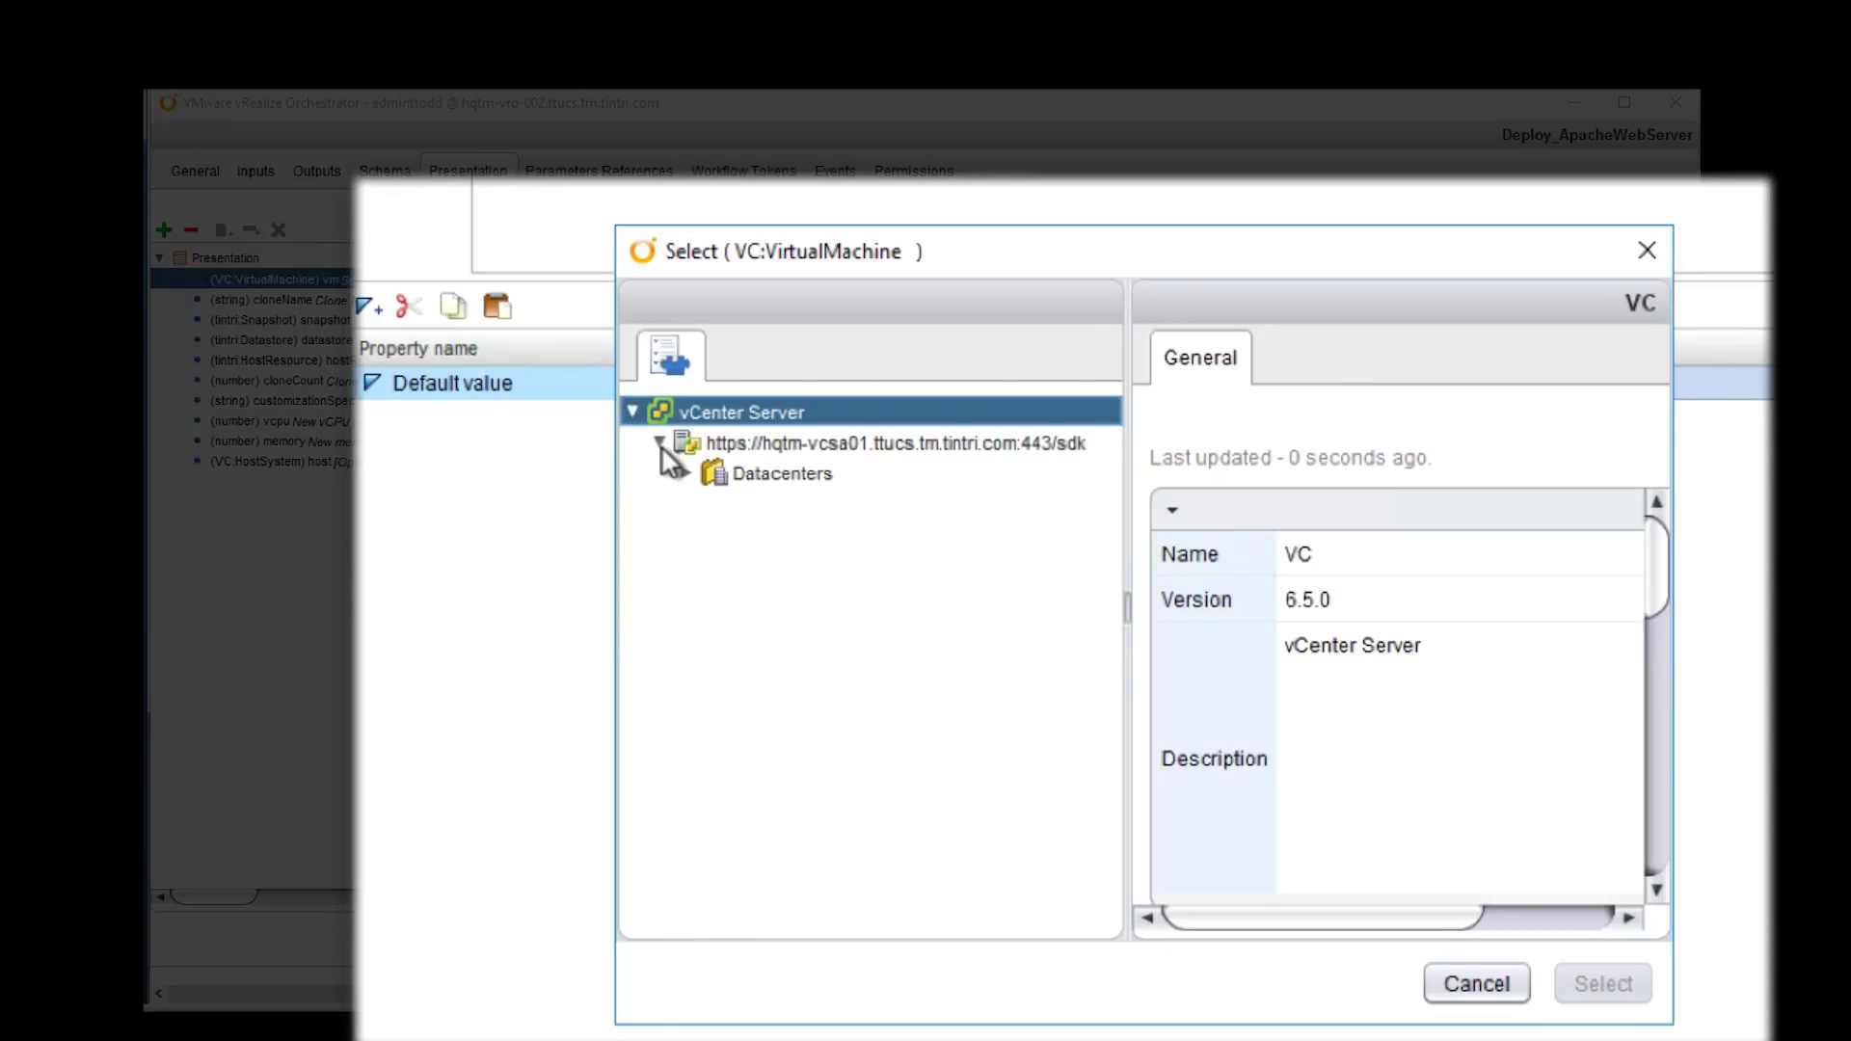
left_click(686, 473)
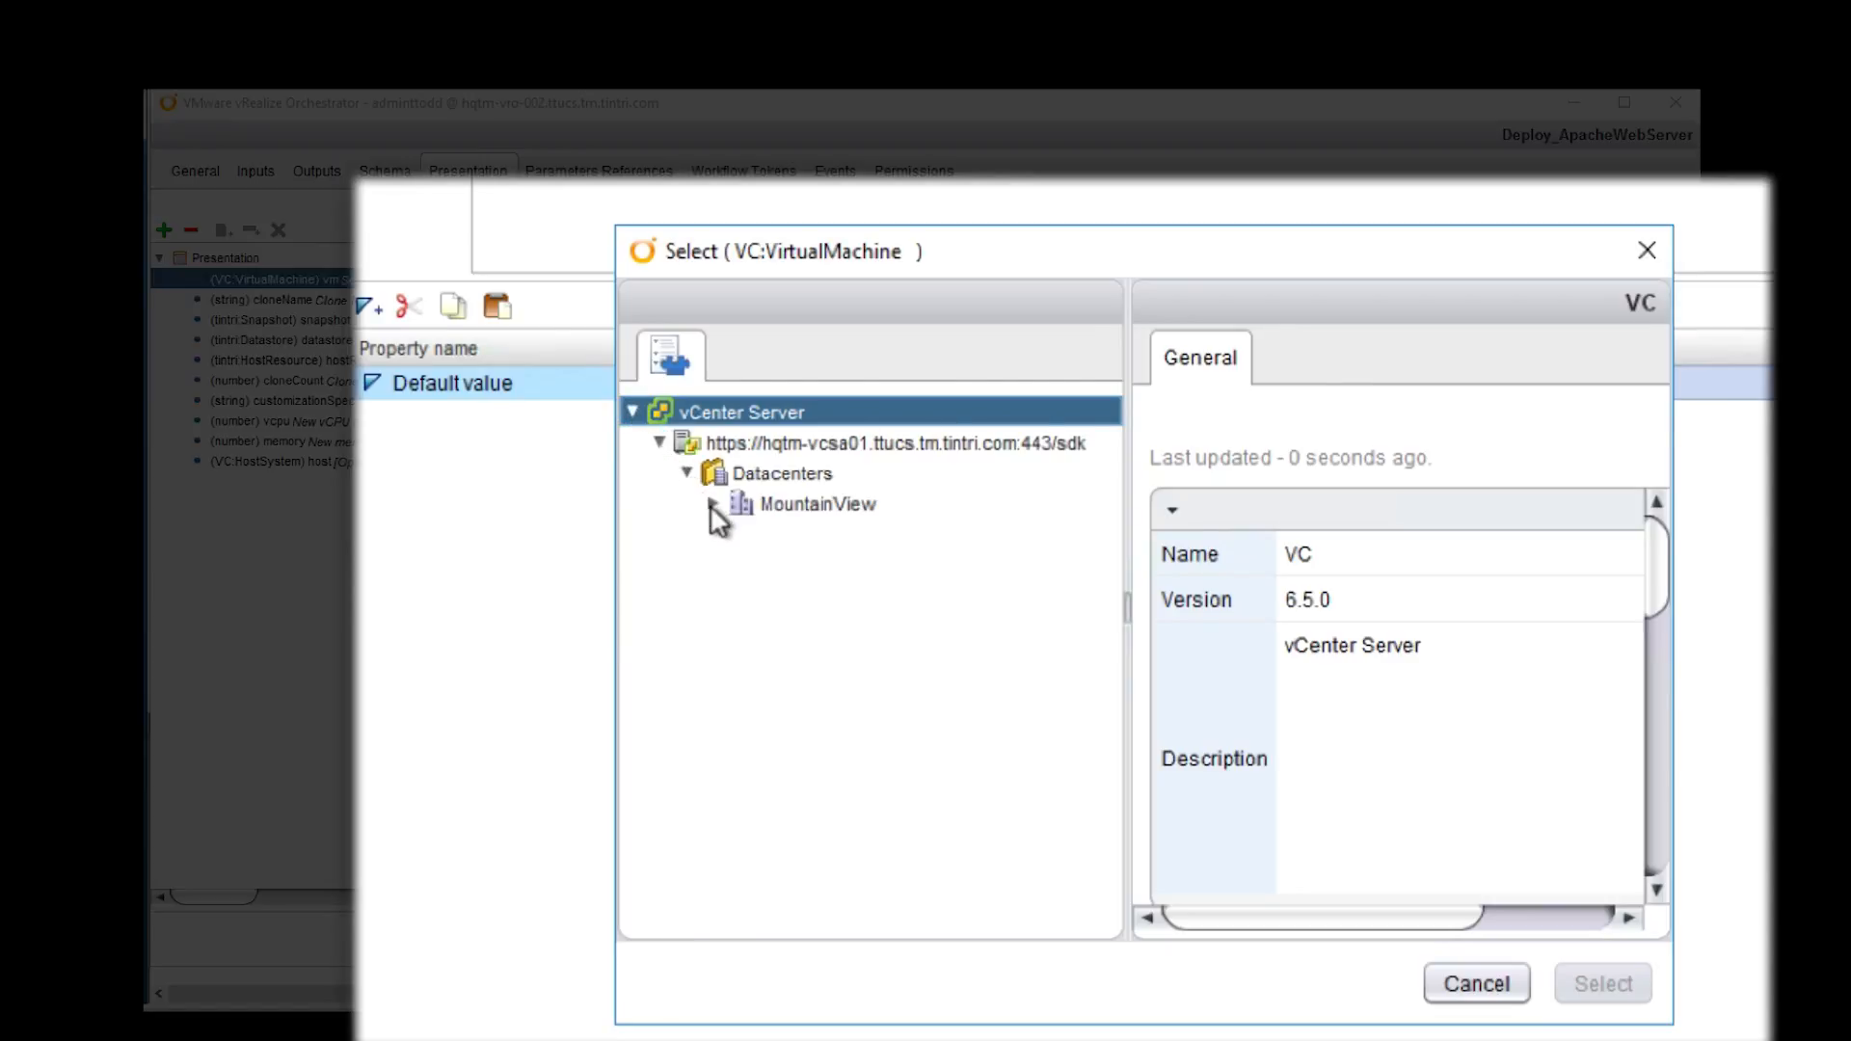
left_click(714, 503)
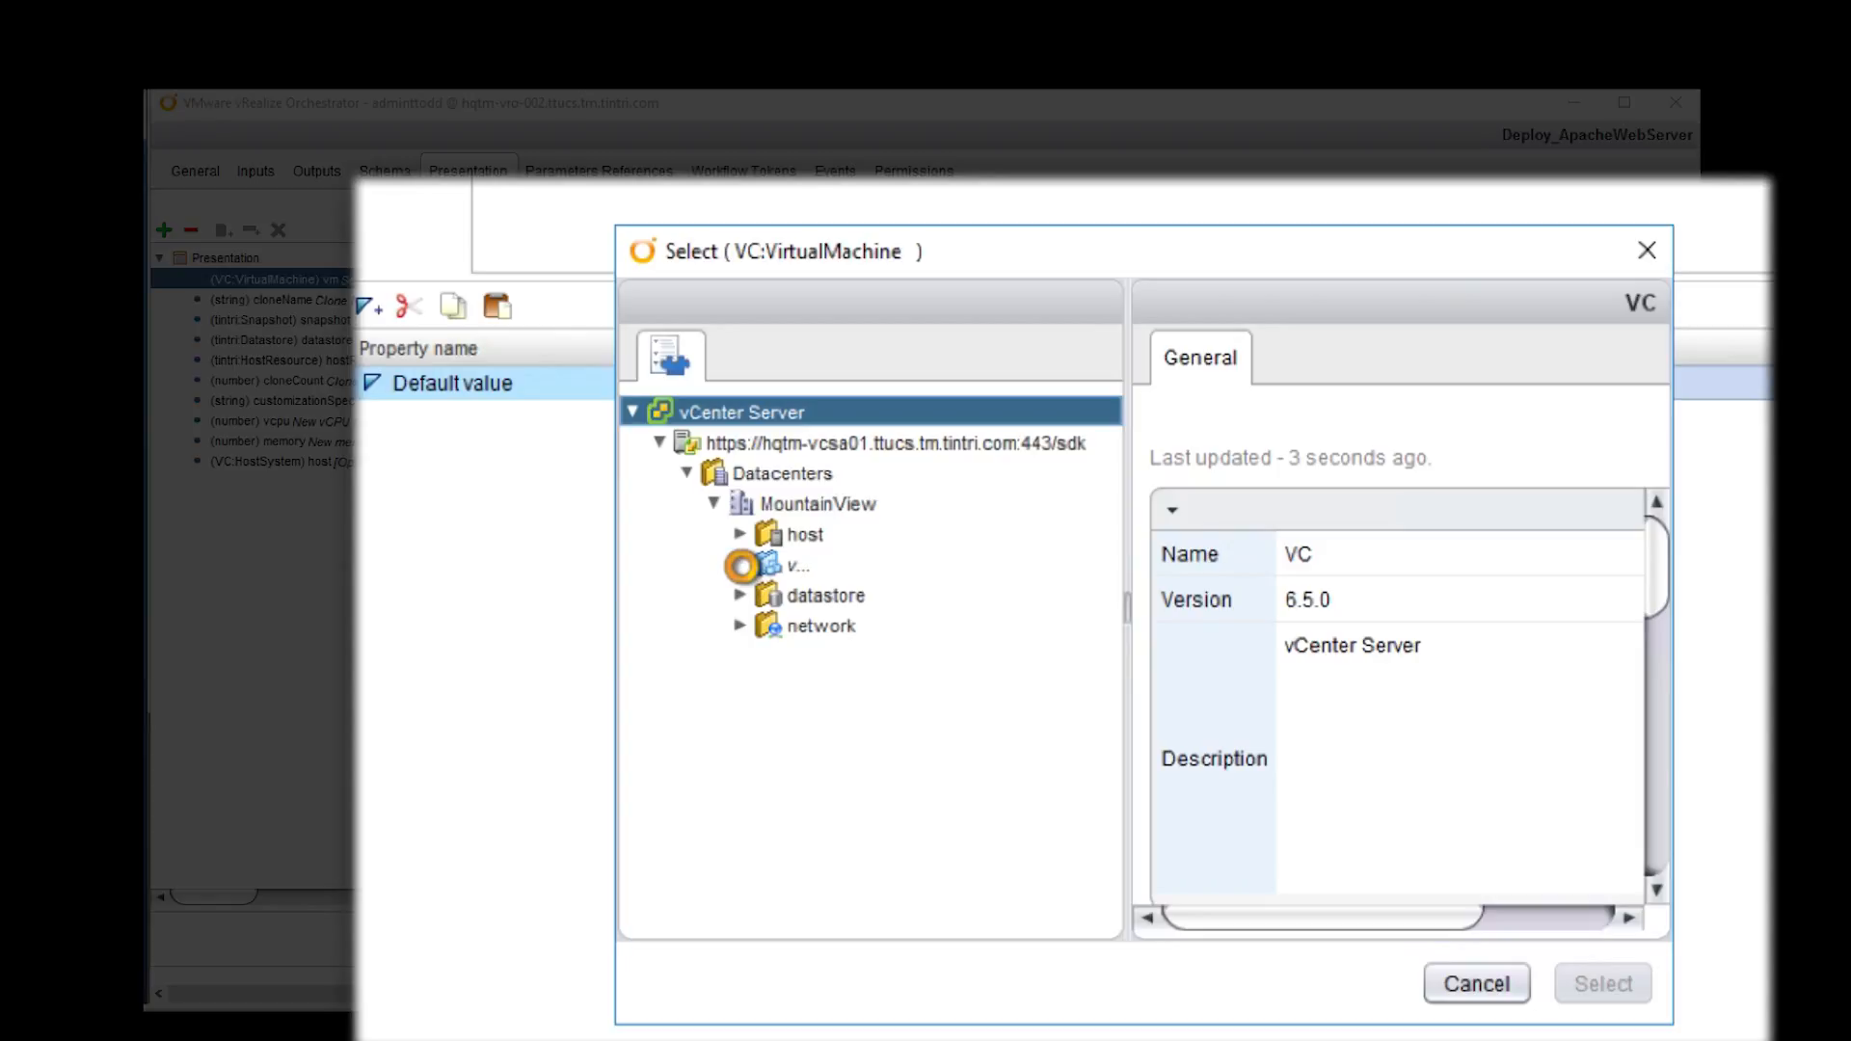
left_click(741, 564)
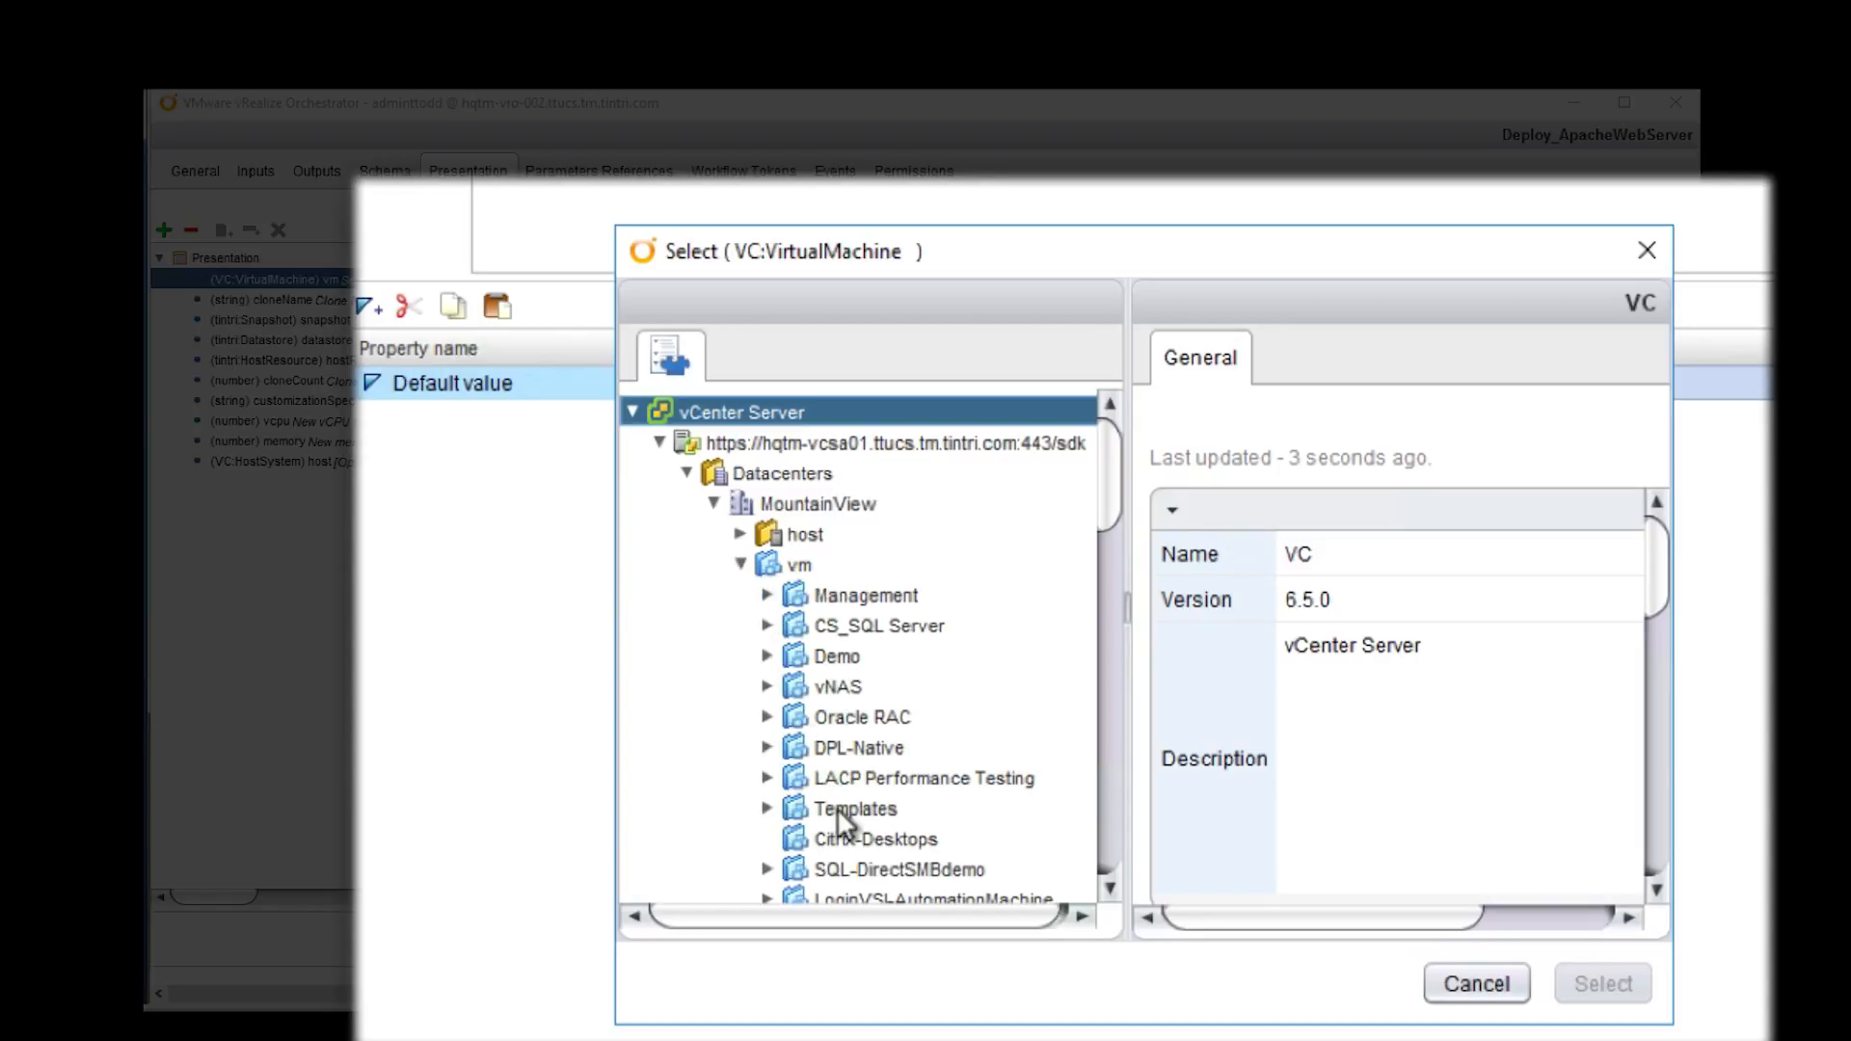
left_click(767, 808)
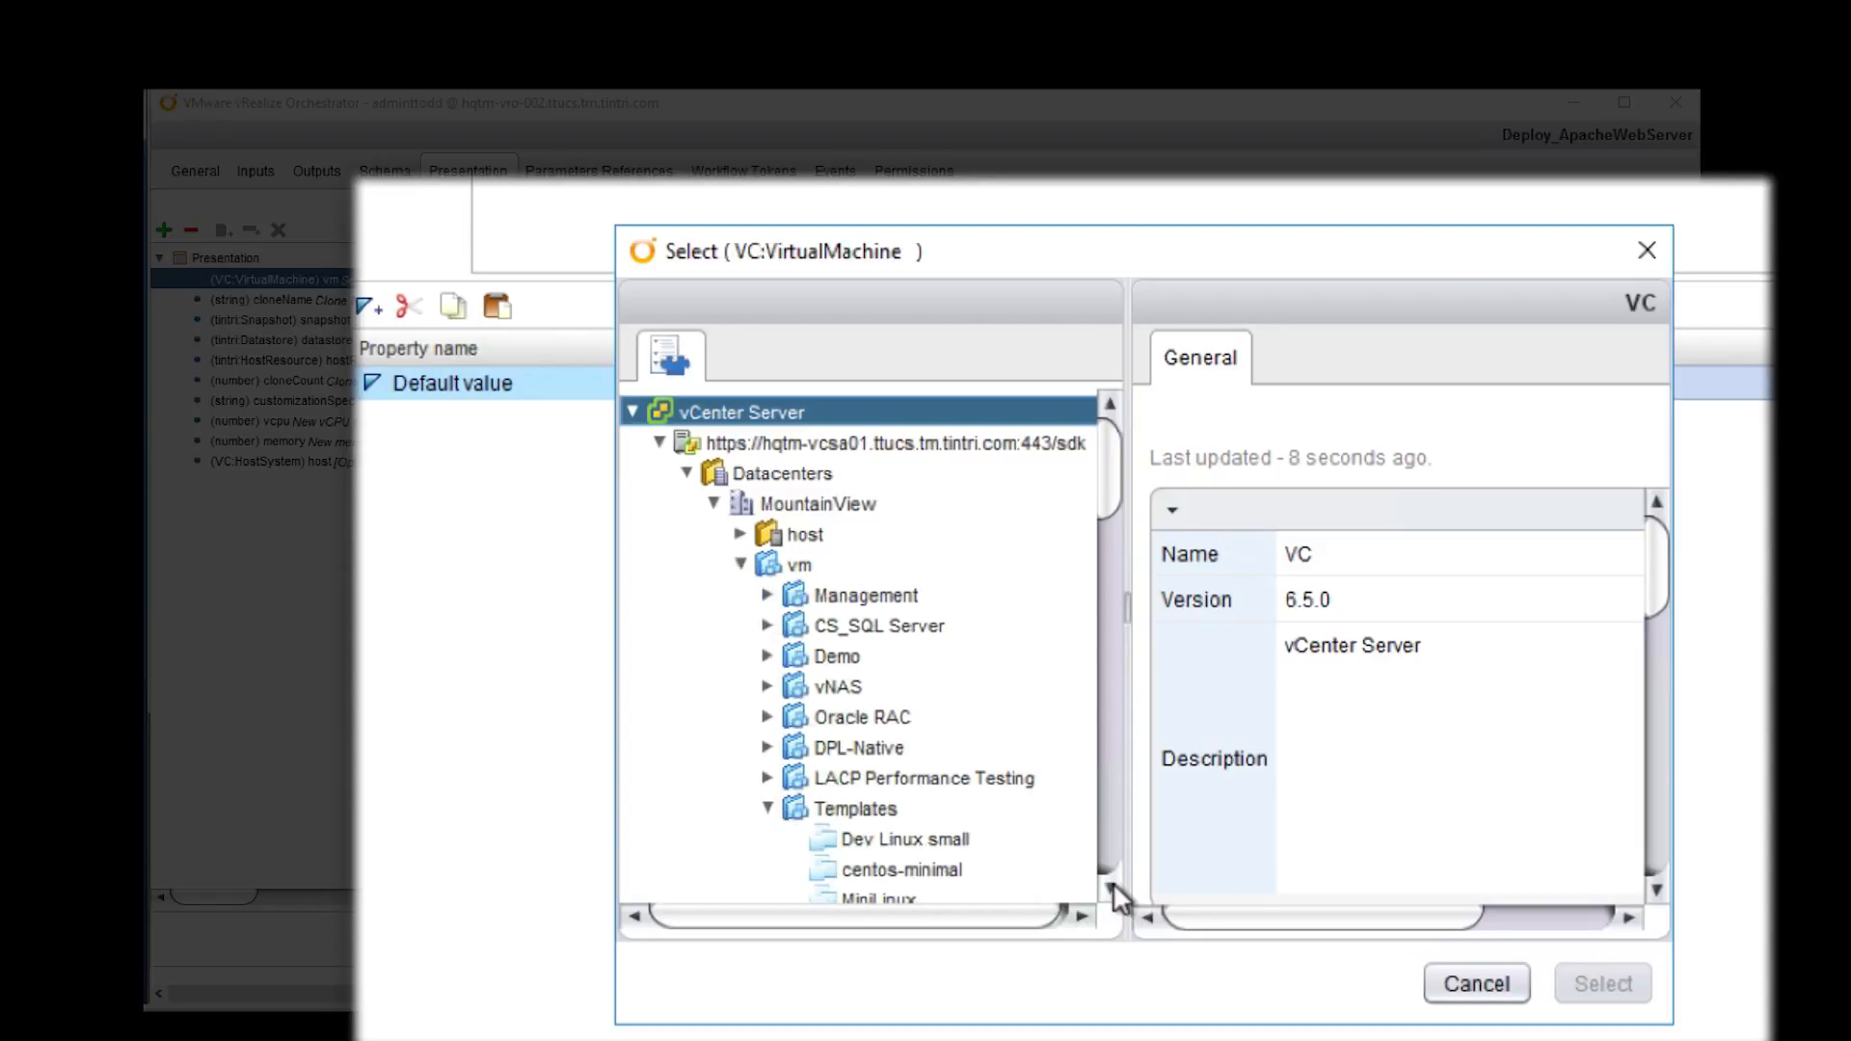
scroll(1109, 882, "down", 2)
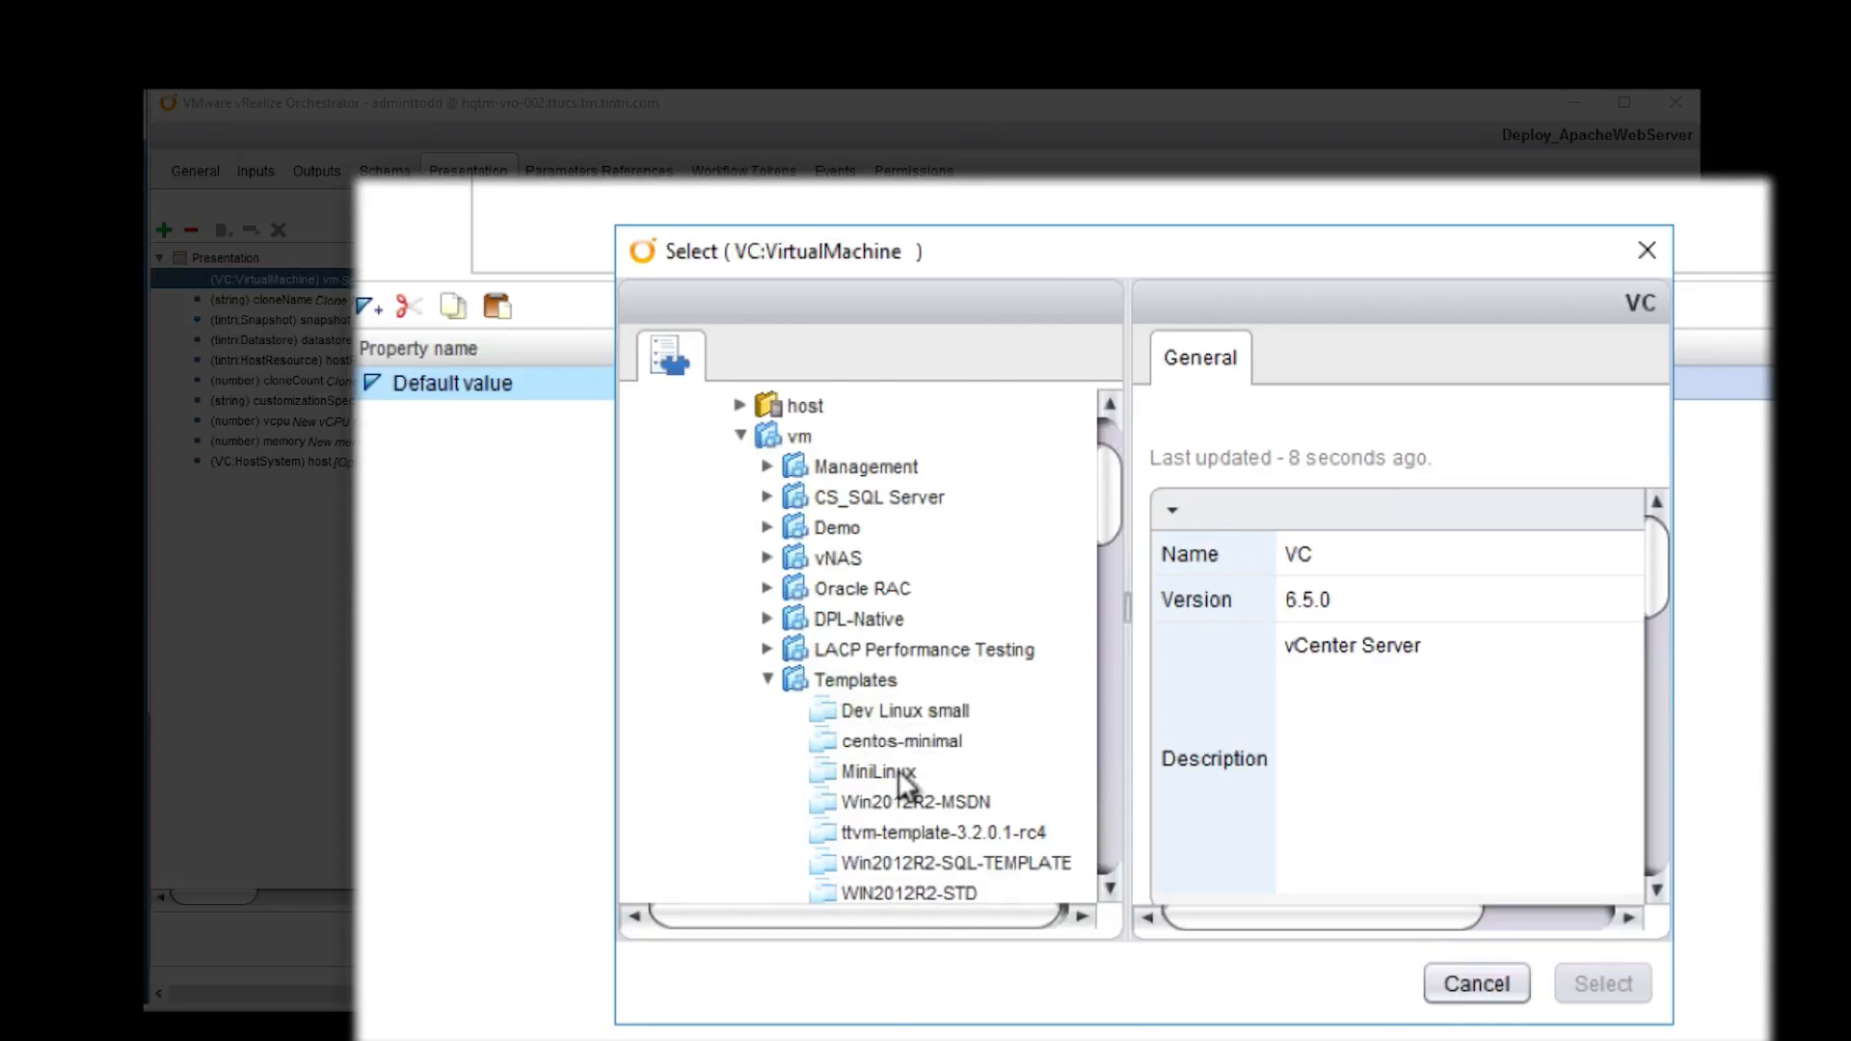
left_click(923, 741)
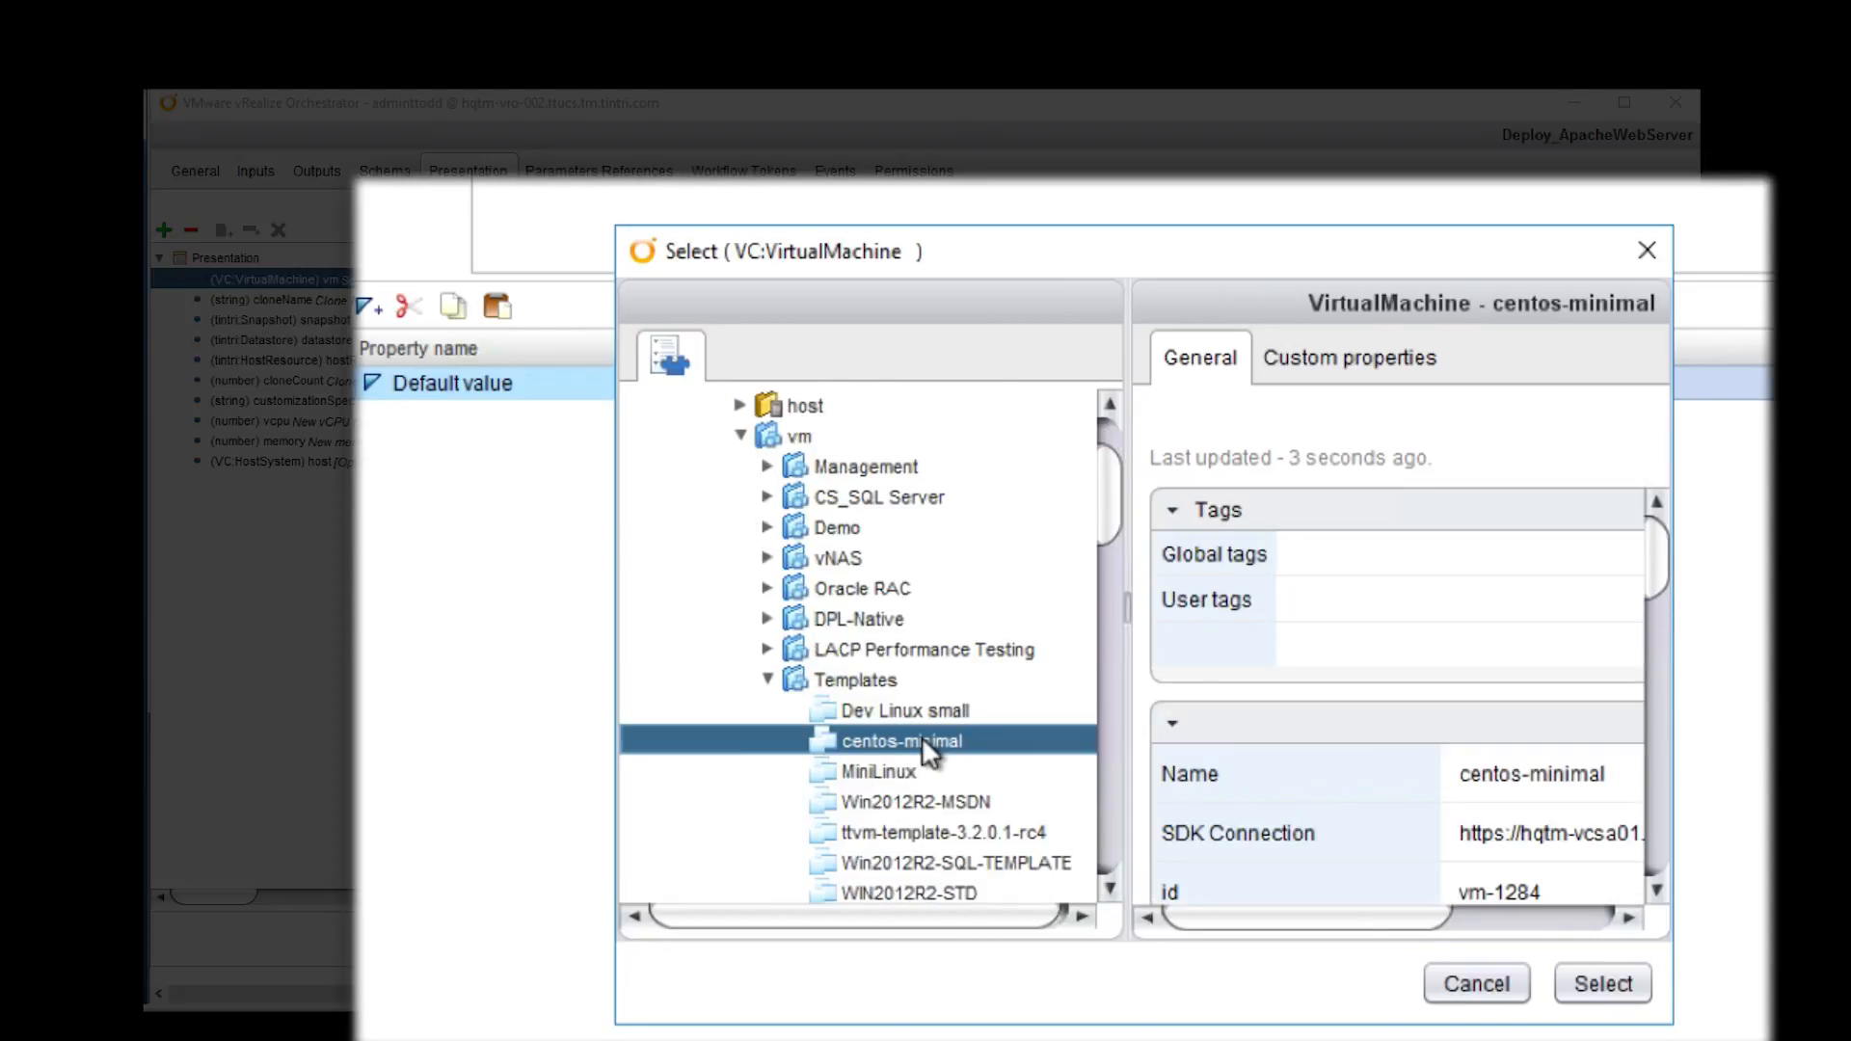
left_click(1592, 983)
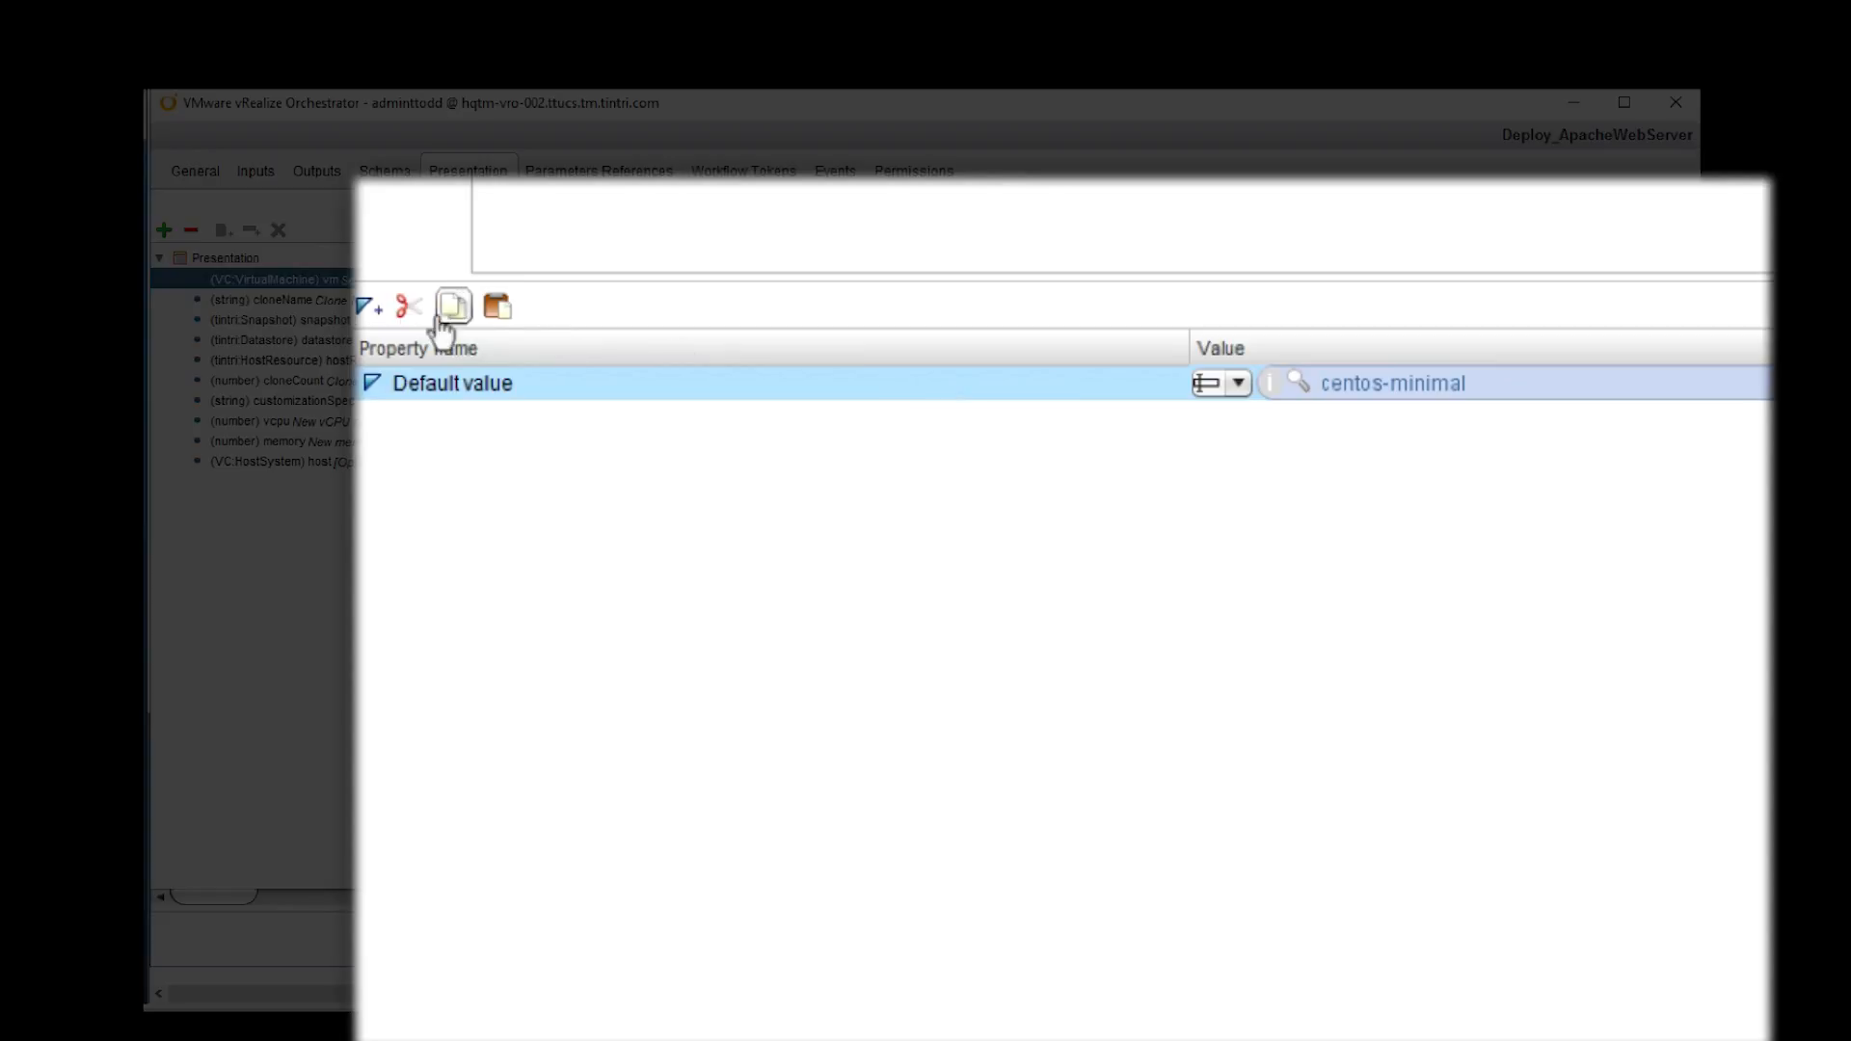
- Add a Hide parameter input property to the vm parameter, and save and close the workflow
left_click(370, 308)
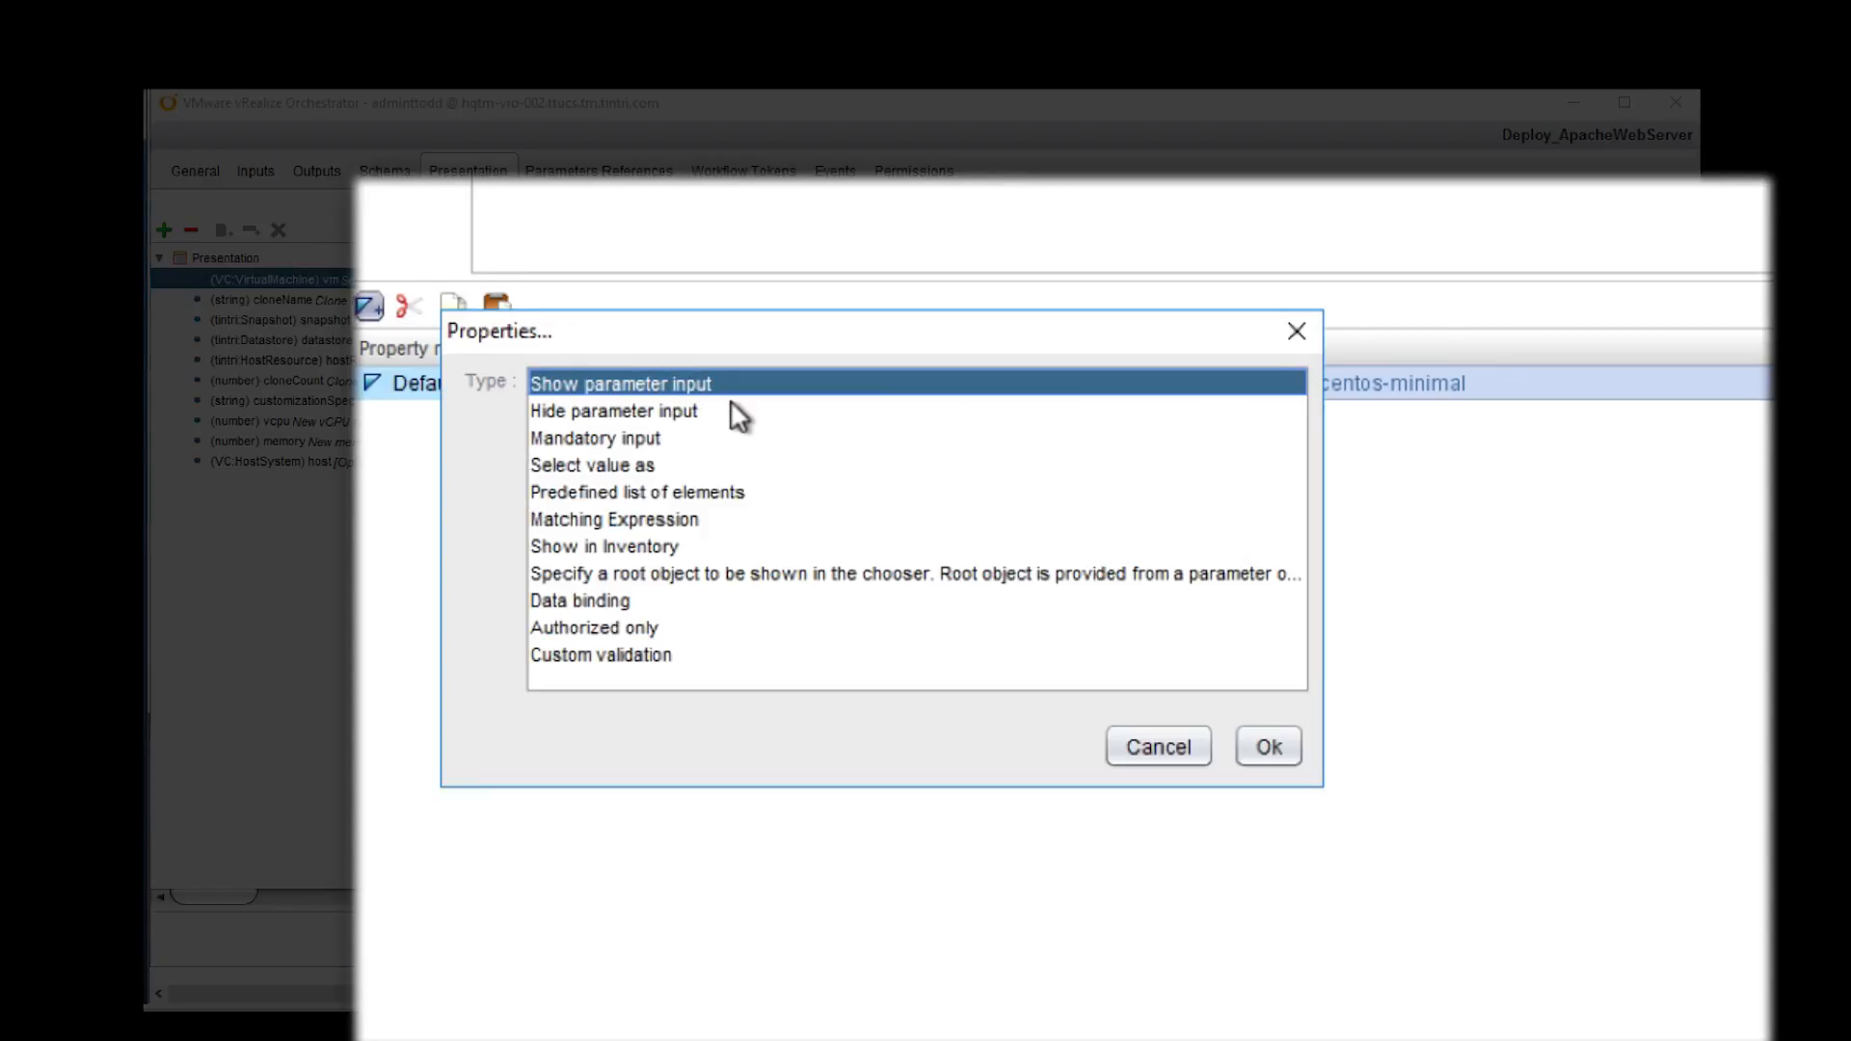
left_click(609, 415)
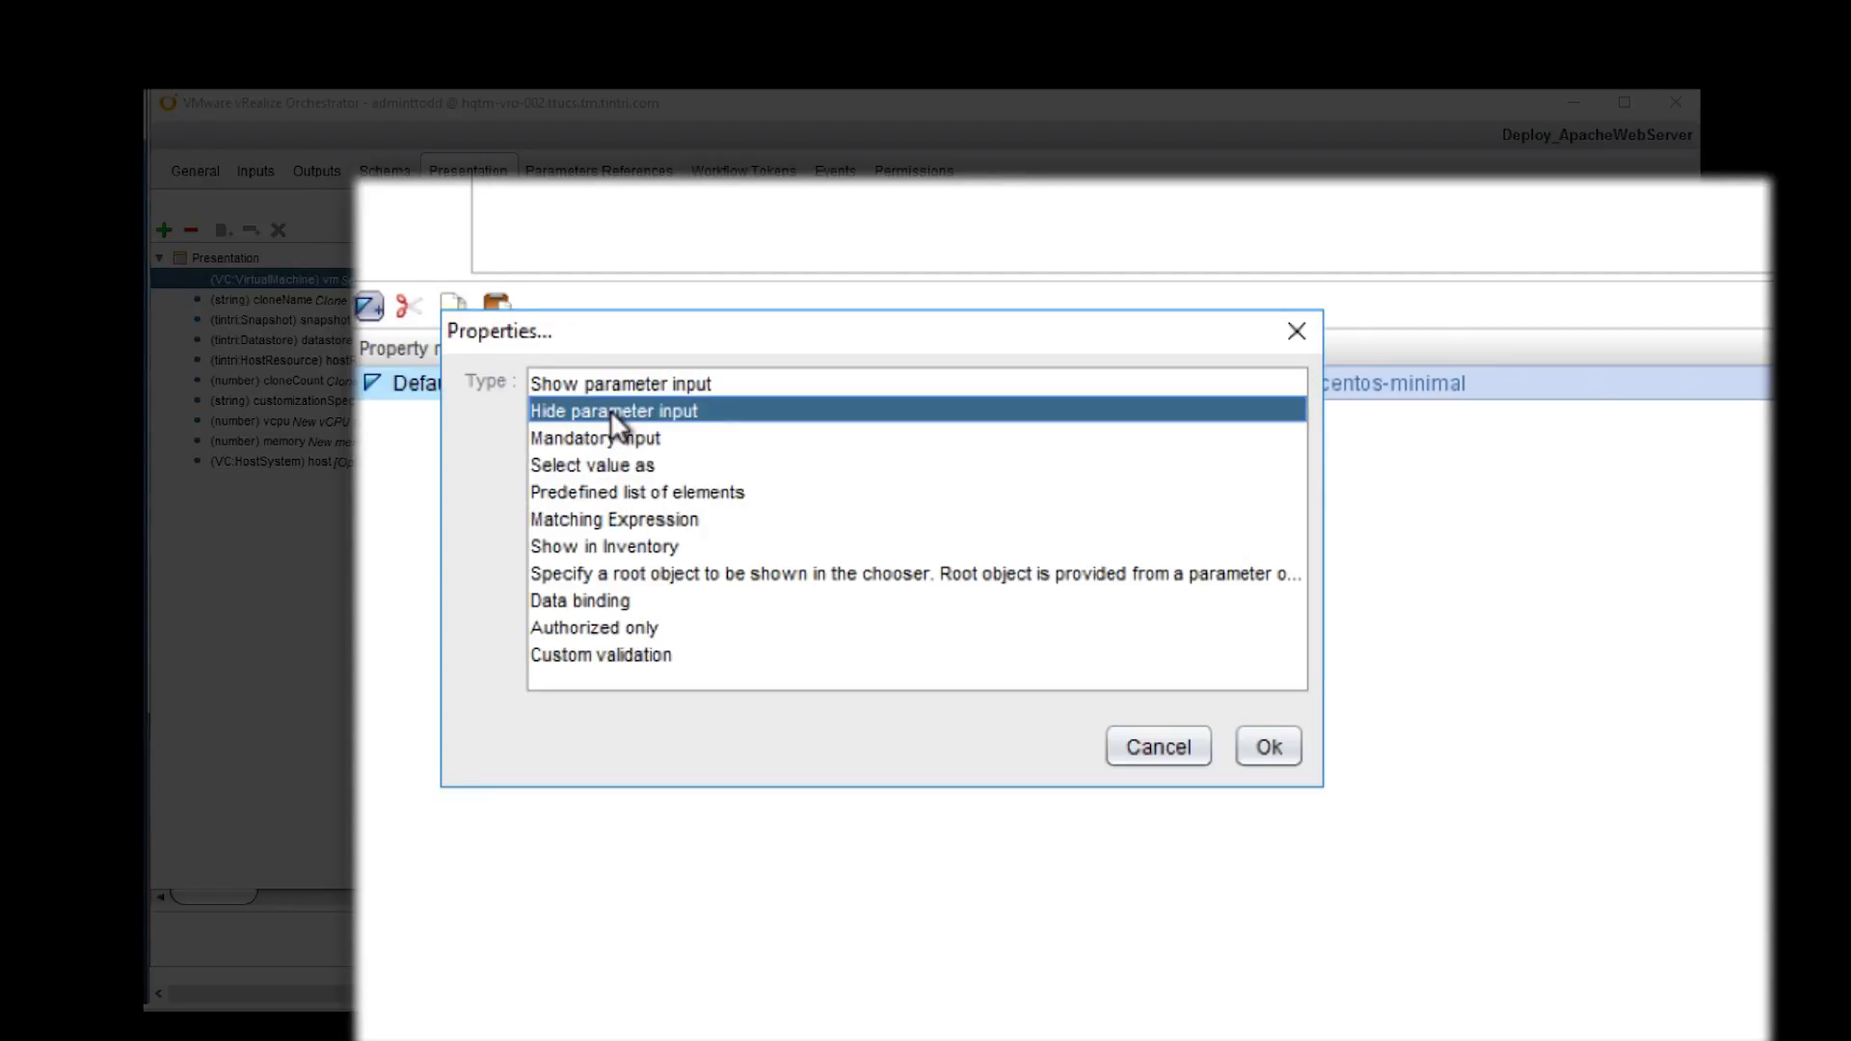
left_click(1267, 750)
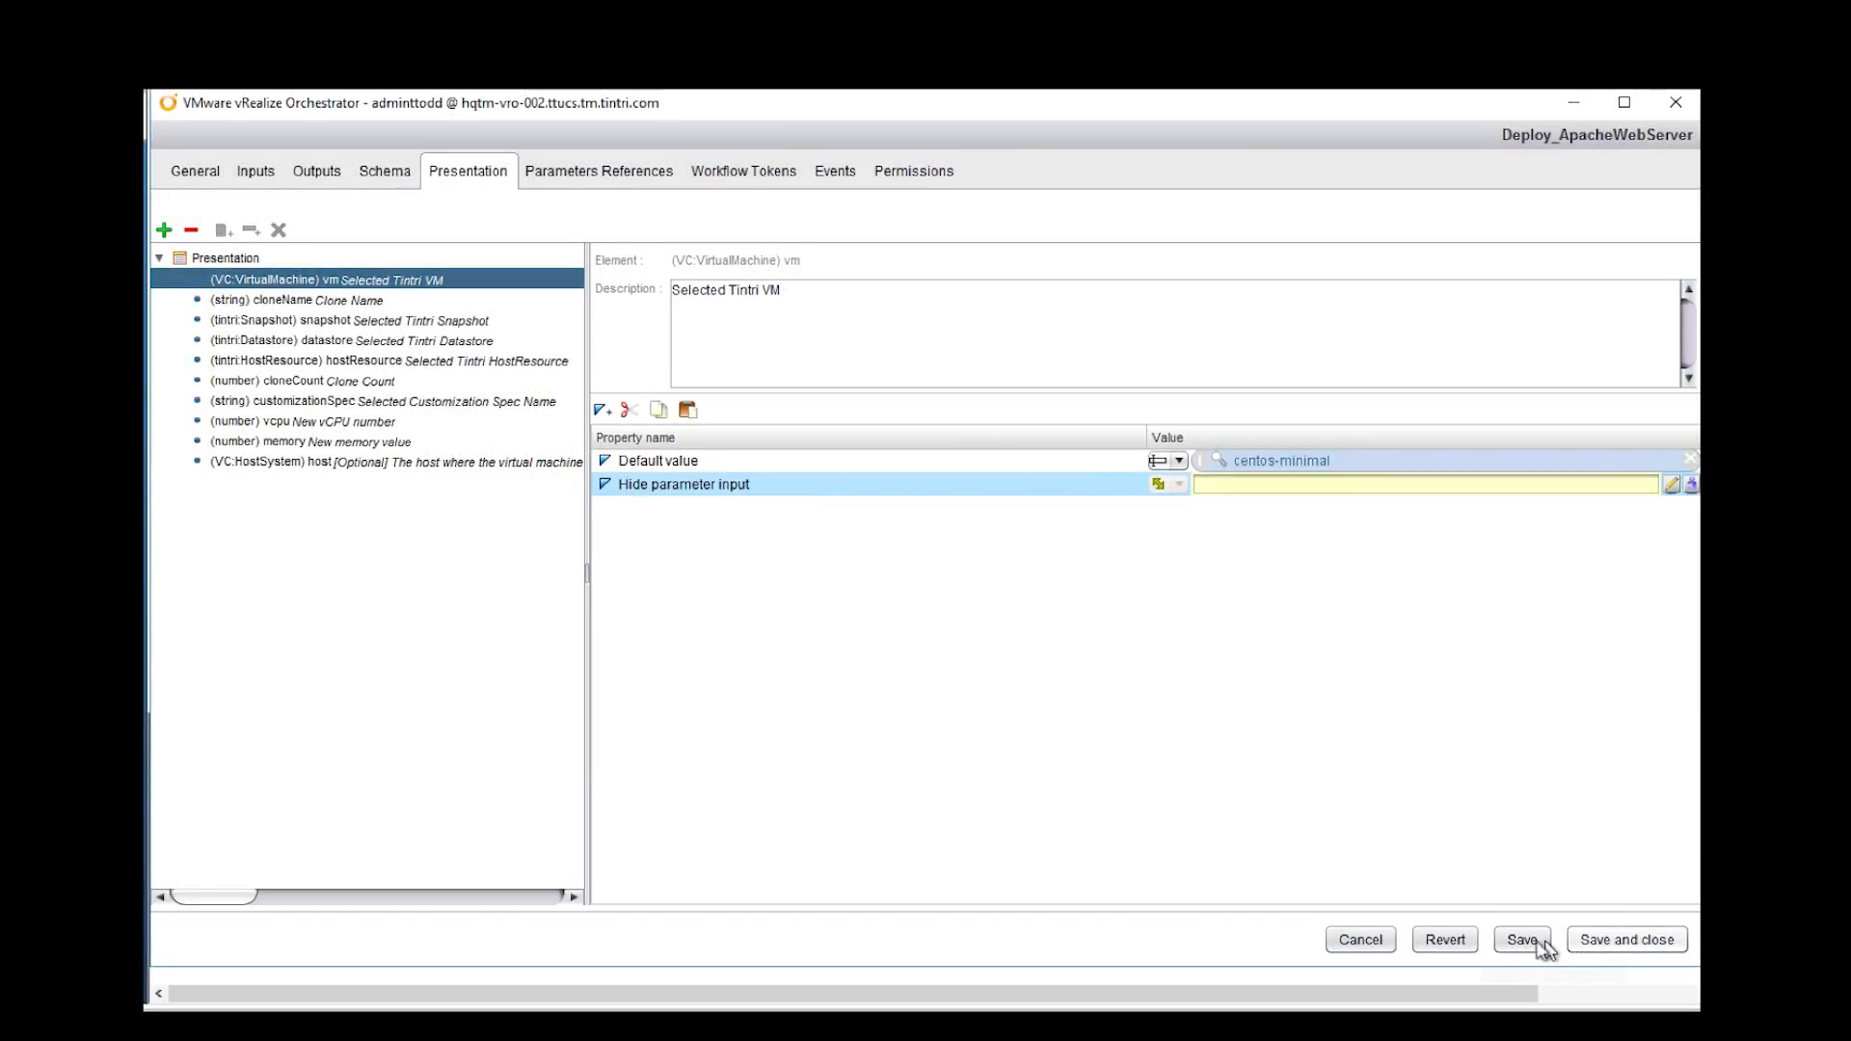
left_click(1627, 940)
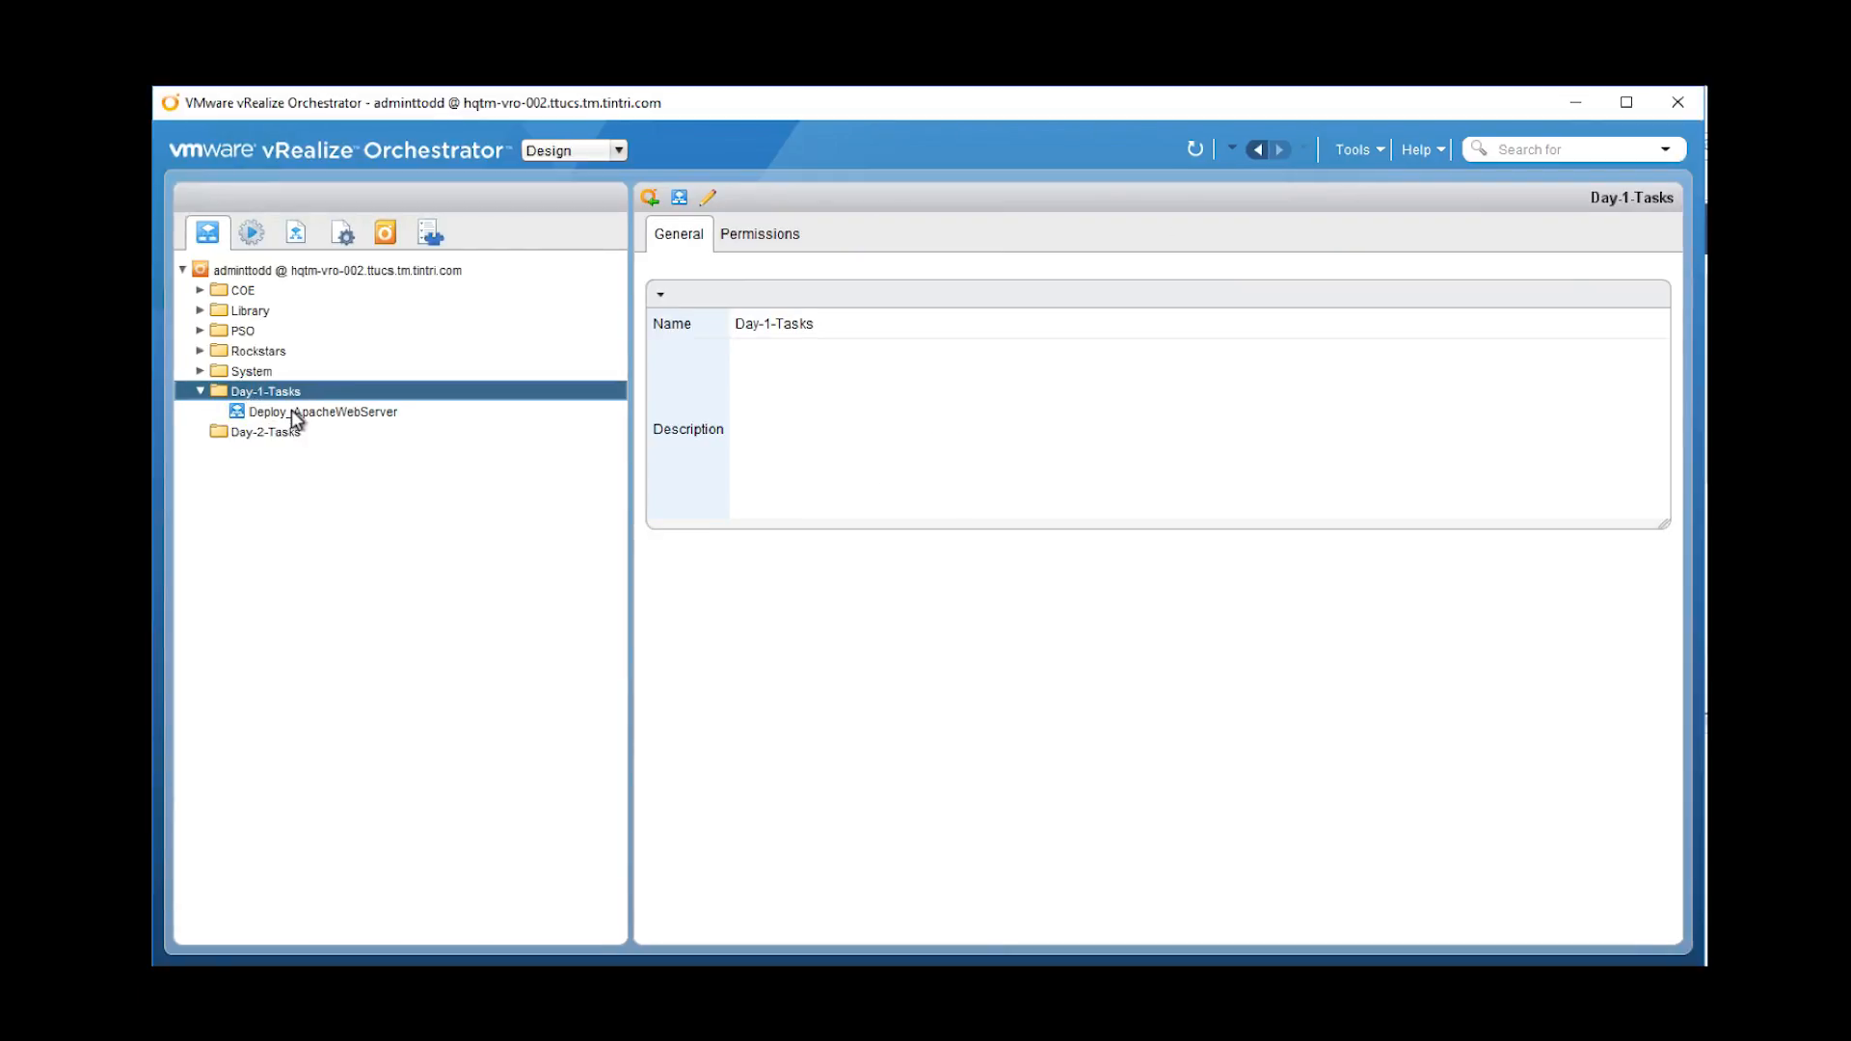
- Review the completed Deploy_ApacheWebServer schema from cloneTintriVm through clone validation and CPU/RAM customization to startVM
left_click(291, 413)
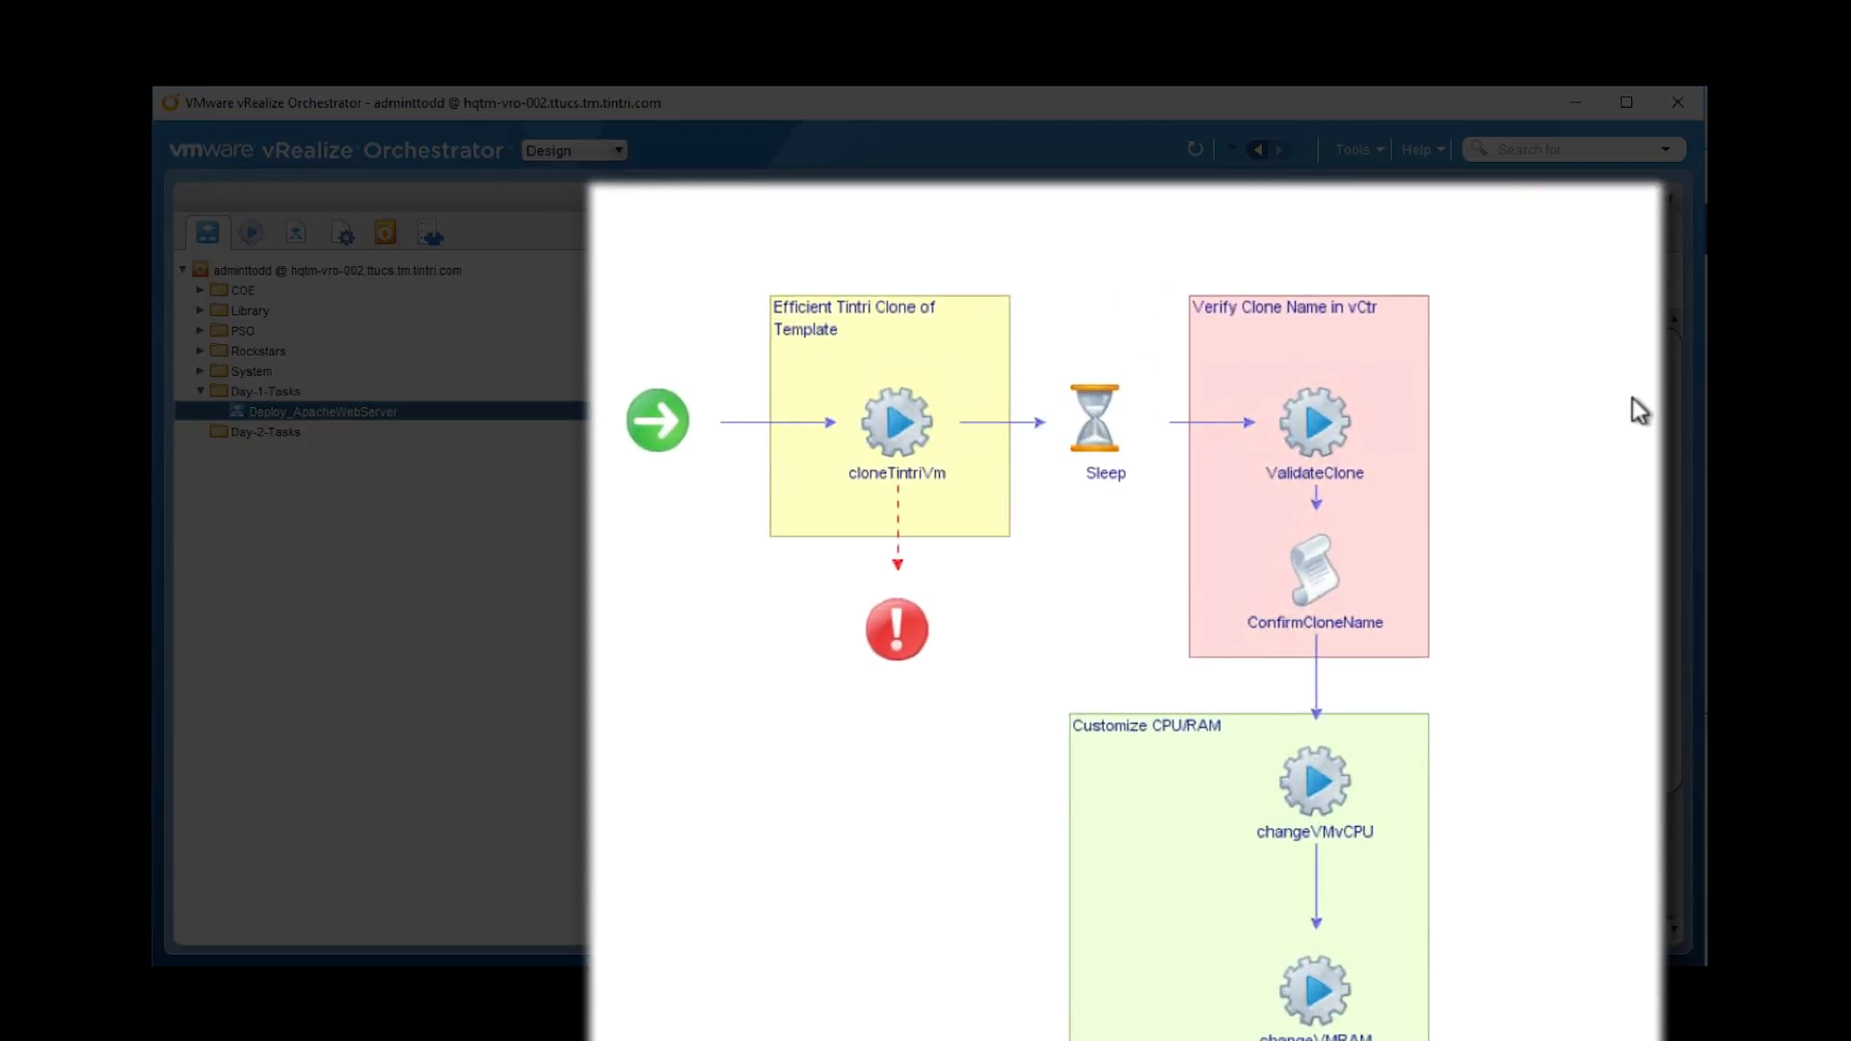
left_click_drag(1672, 356, 1671, 395)
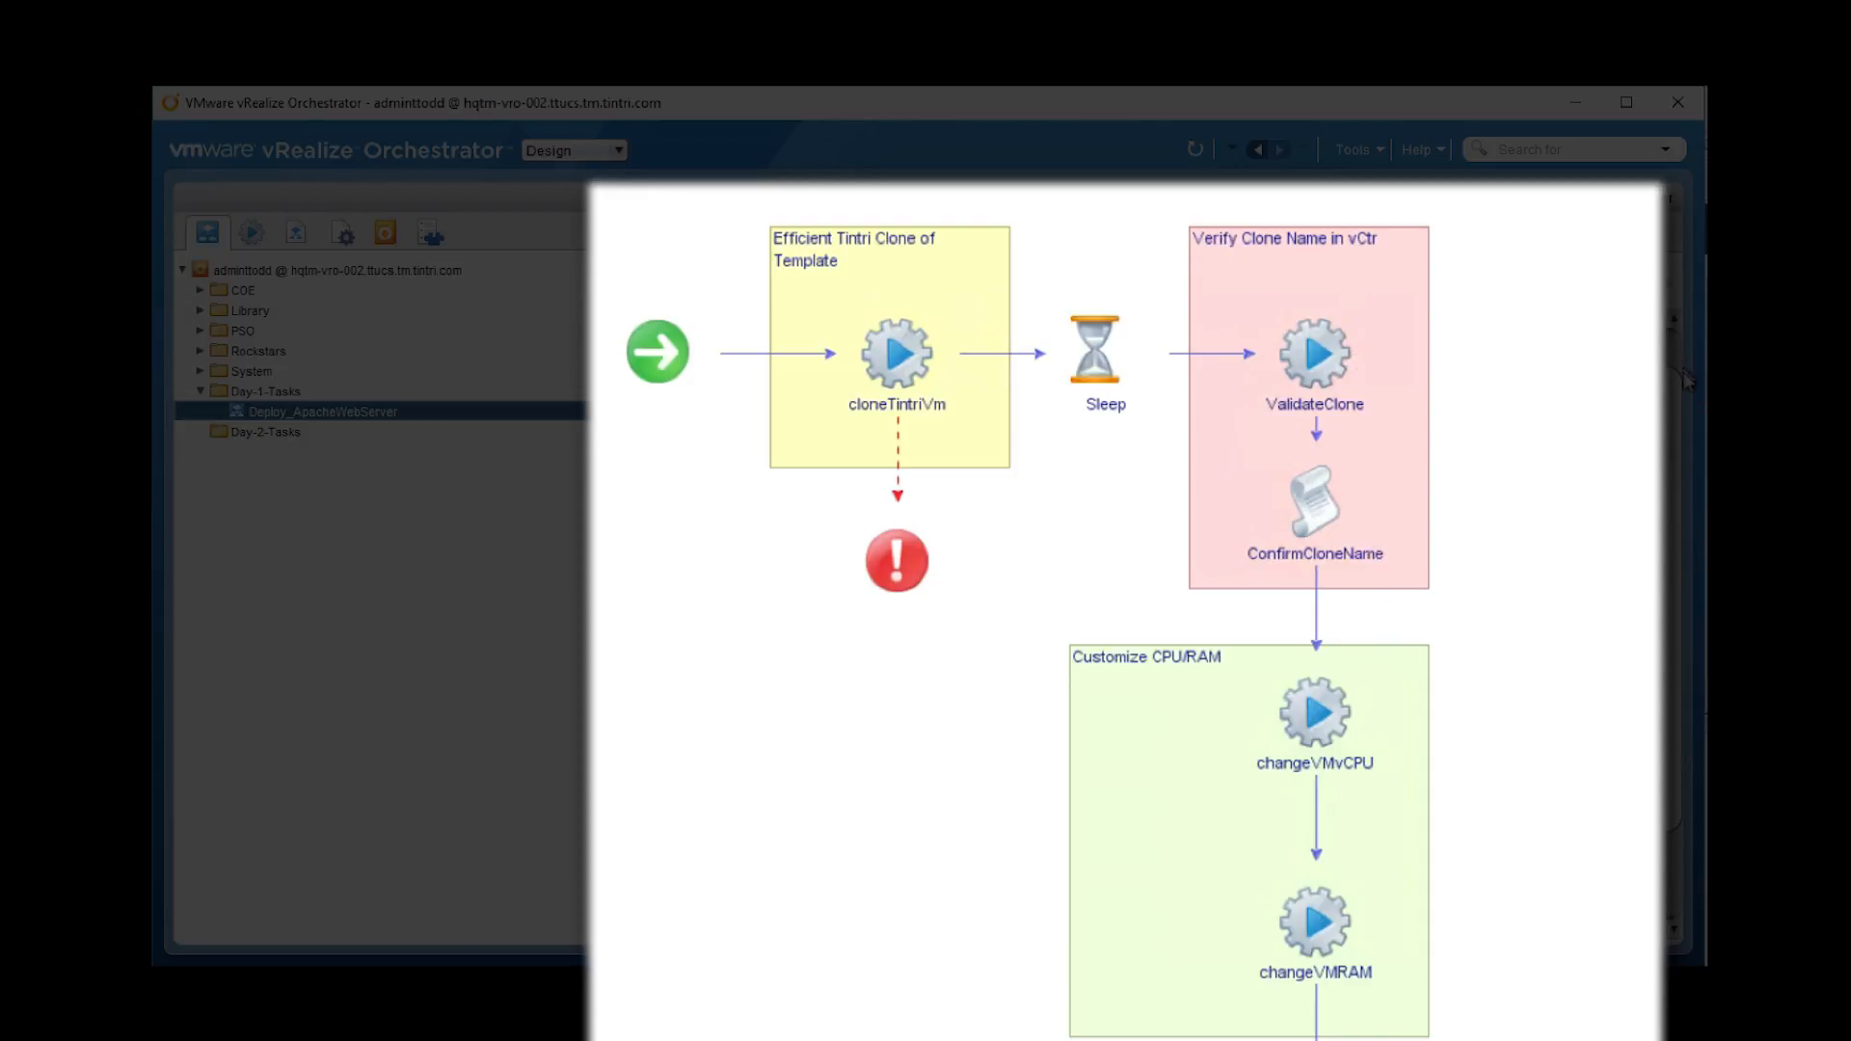
left_click_drag(1675, 405, 1677, 585)
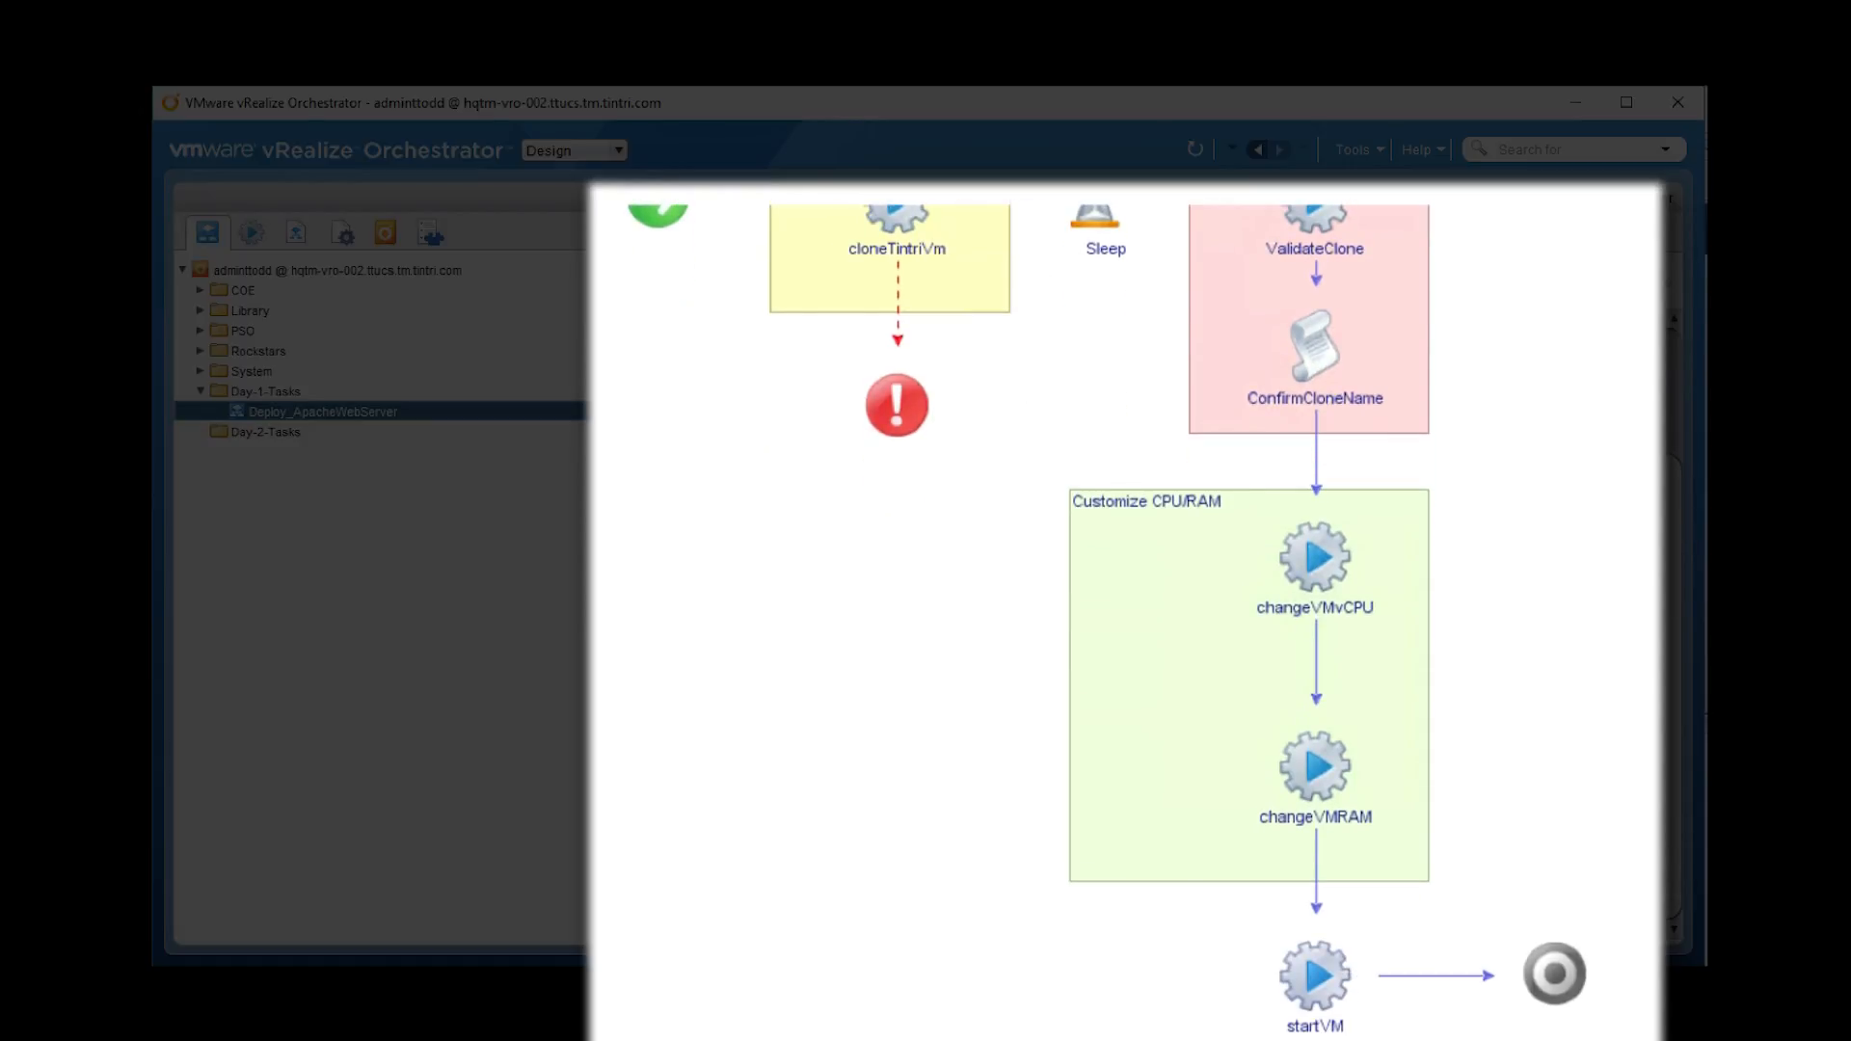
scroll(1678, 360, "up", 3)
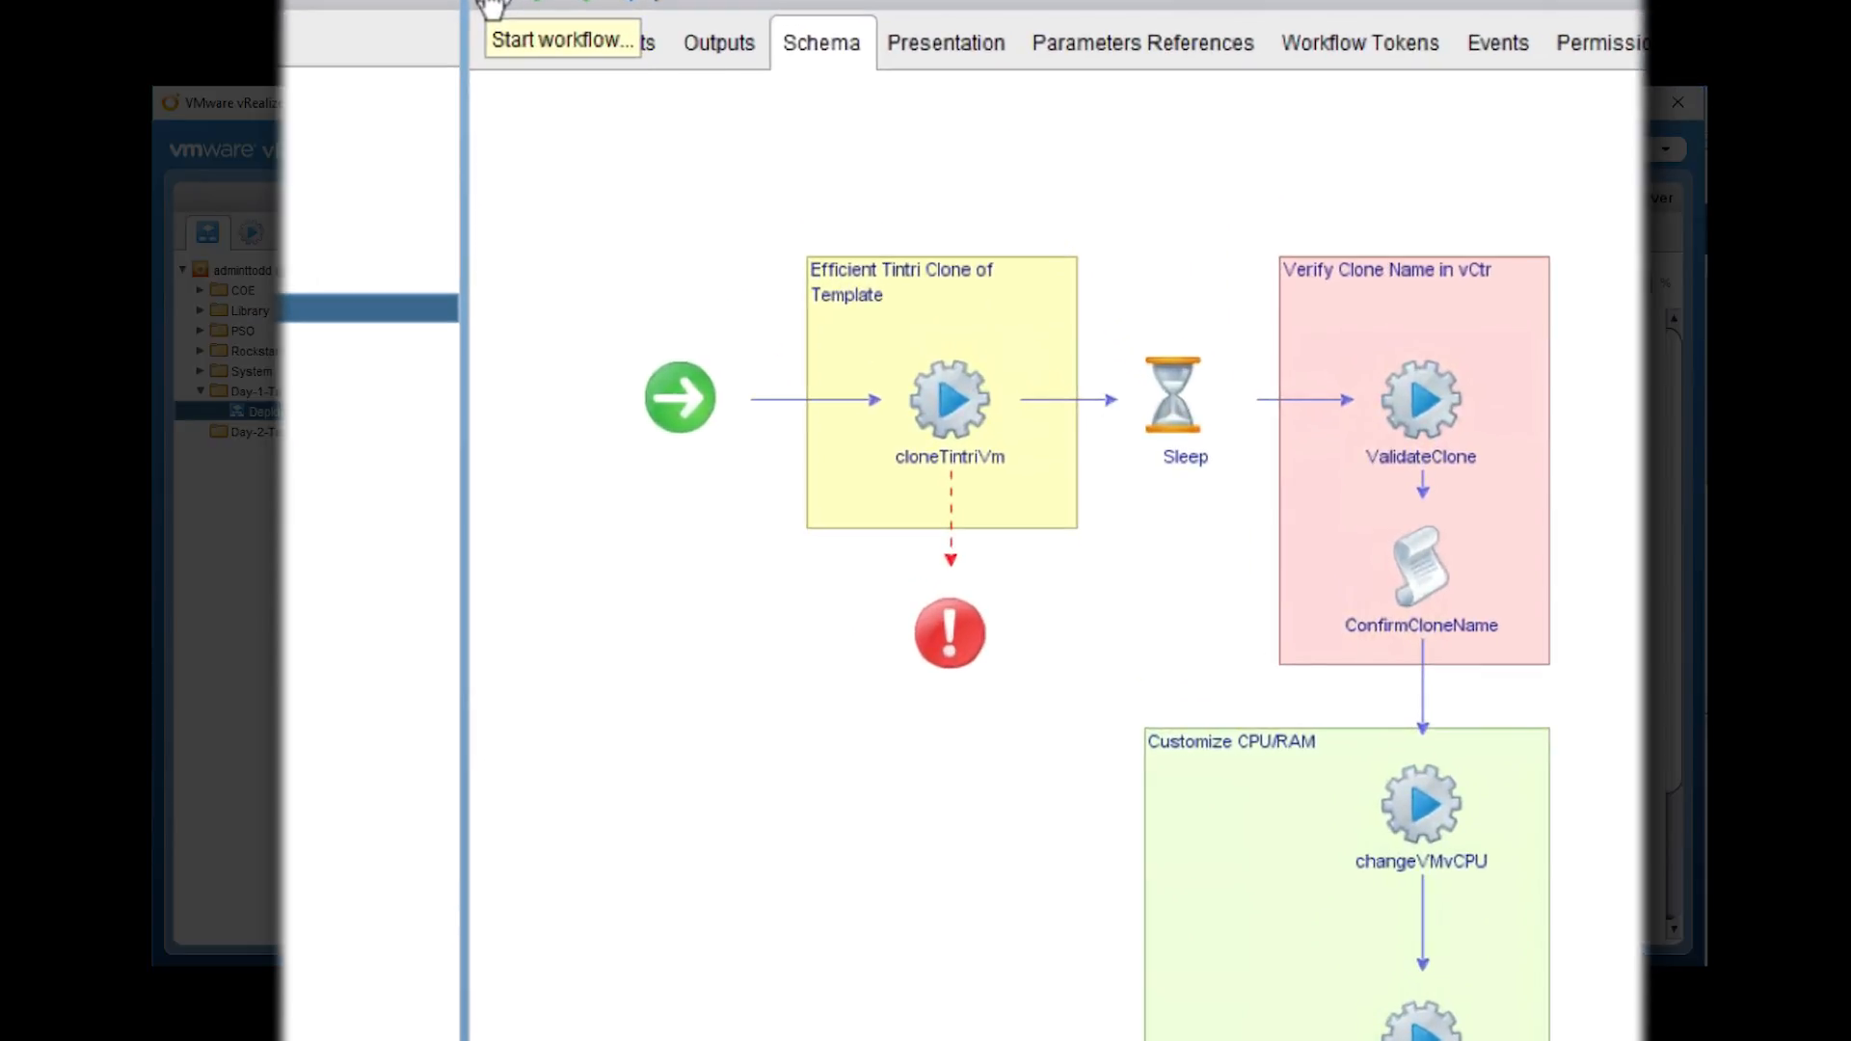
- Start the Deploy_ApacheWebServer workflow and complete its common parameters
left_click(491, 5)
left_click(893, 189)
left_click(838, 252)
left_click(824, 290)
left_click(797, 365)
left_click(1363, 1001)
- Name the clone WebServer001 and select the Current crash-consistent state snapshot and the HQTM-T540 datastore
left_click(1038, 243)
type("WebServer001")
left_click(768, 347)
left_click(1060, 415)
left_click(786, 432)
left_click(1065, 511)
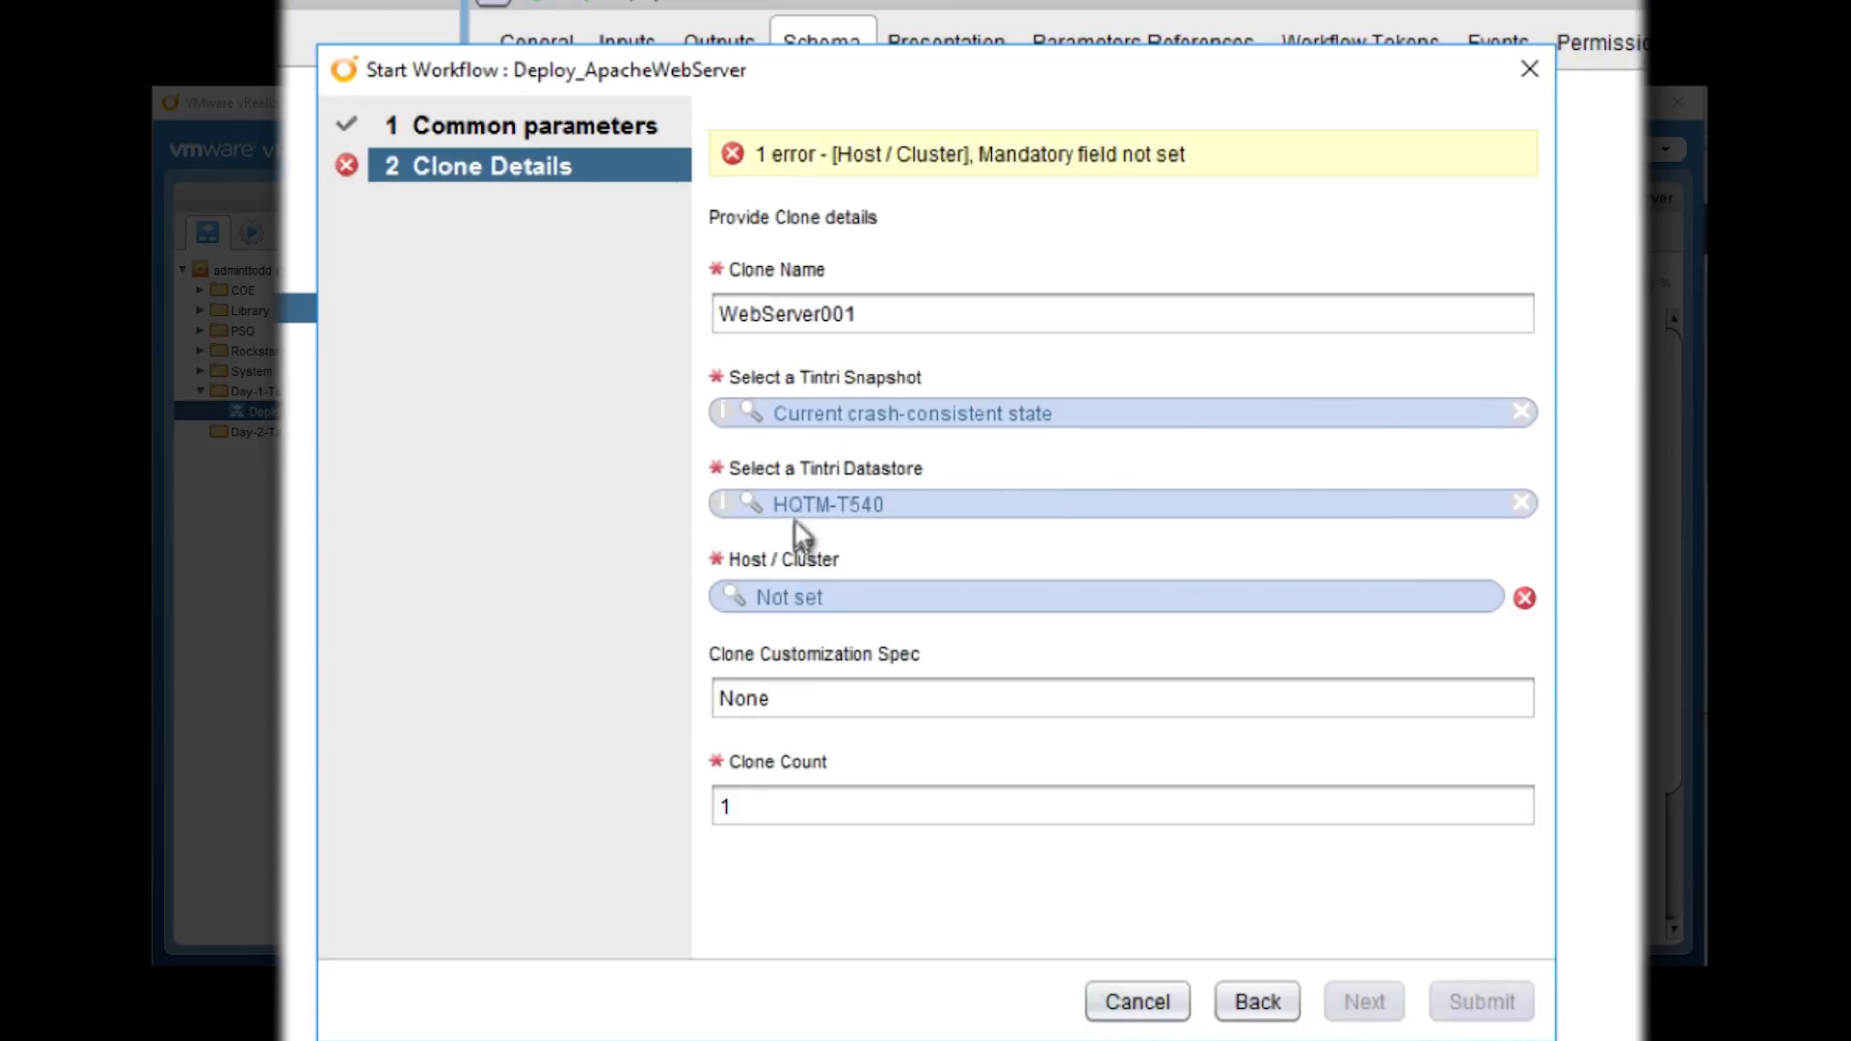
- Choose the host or cluster and the clone customization spec, and submit the workflow run
left_click(796, 606)
left_click(1070, 665)
left_click(884, 622)
left_click(811, 858)
left_click(1509, 1003)
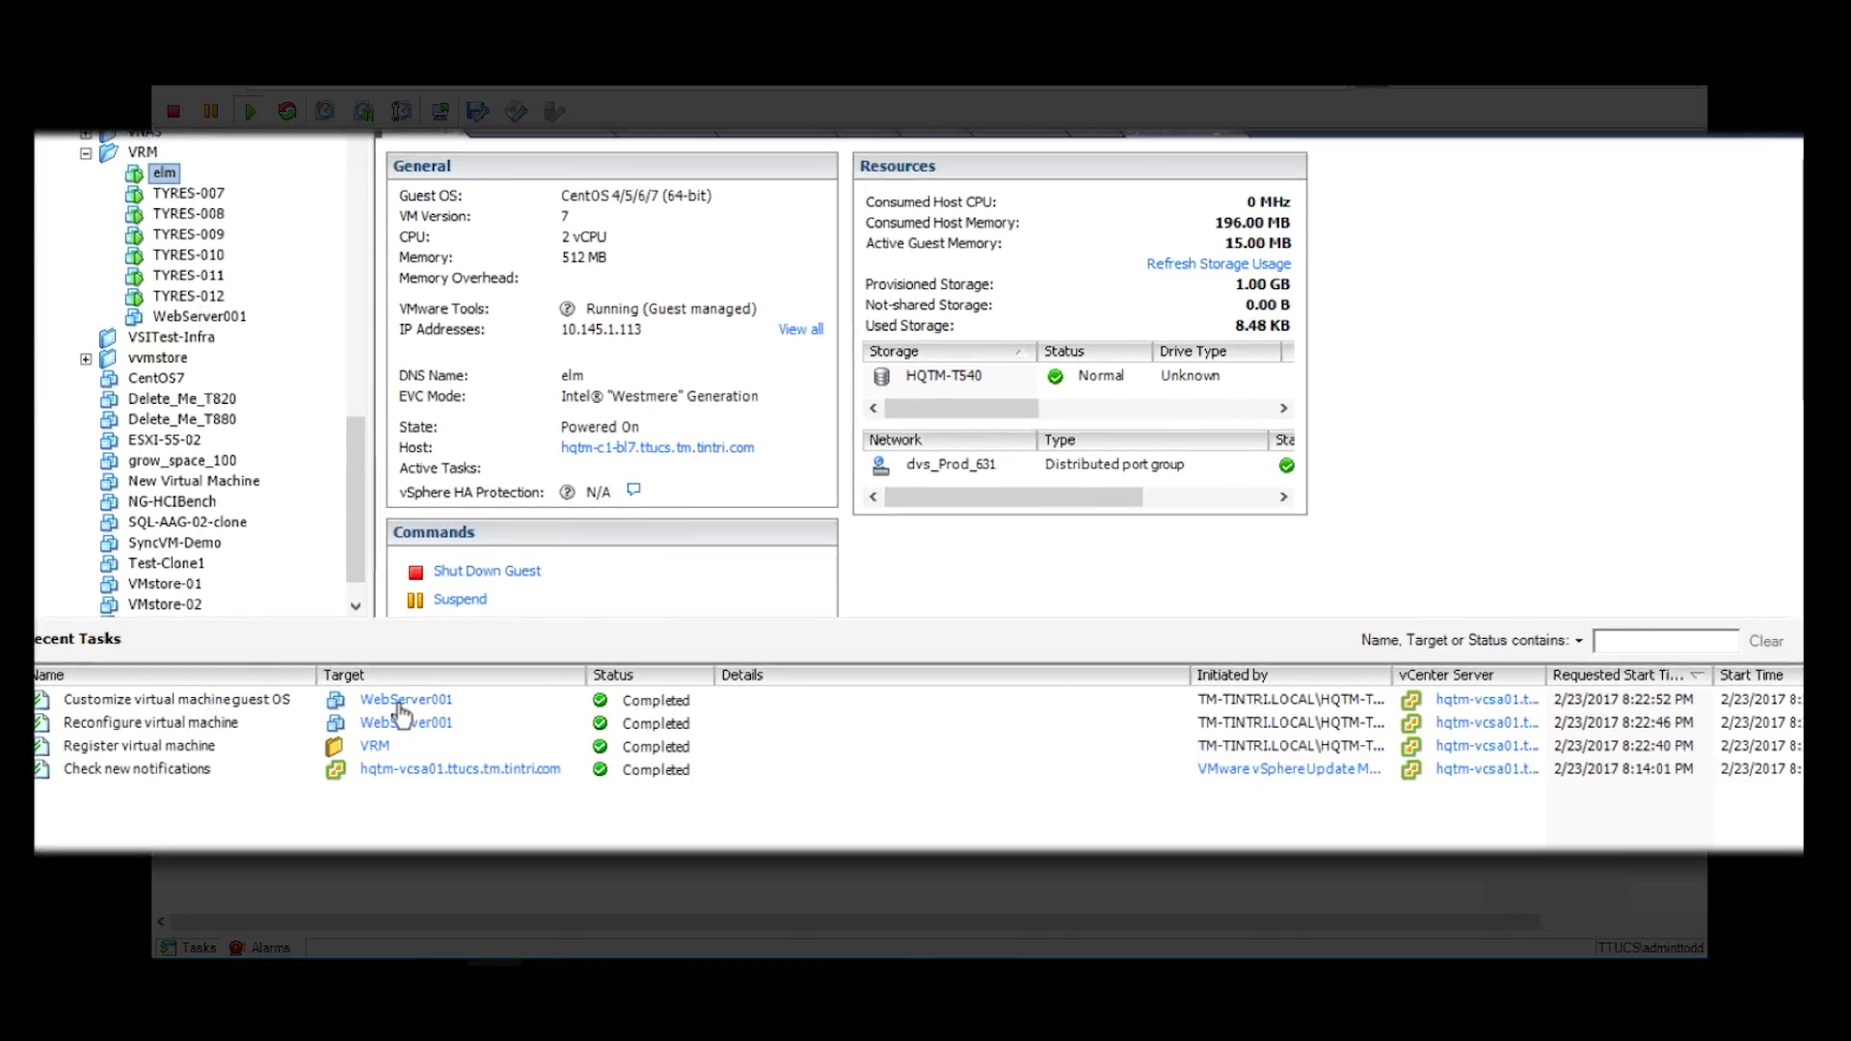
- Check the WebServer001 deployment in the vSphere Client's recent tasks and inventory, and the Deploy_ApacheWebServer run in Orchestrator
left_click(207, 705)
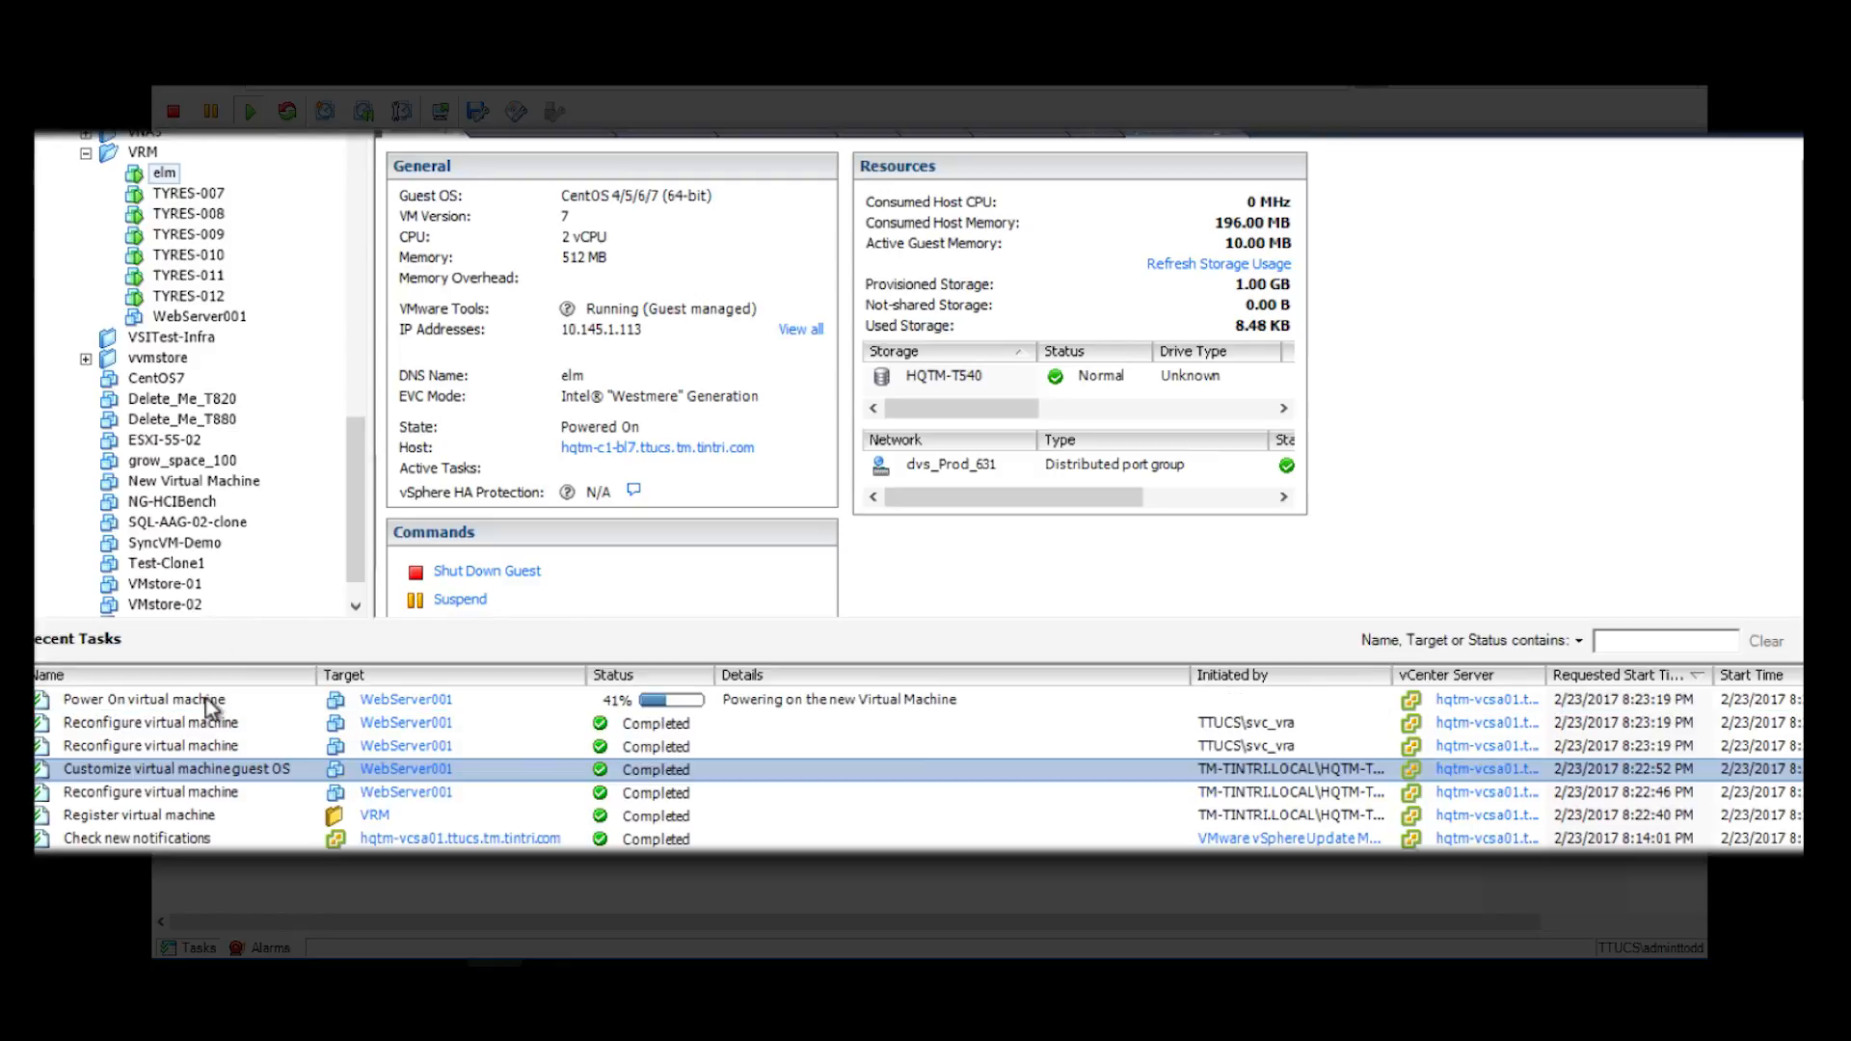
left_click(209, 315)
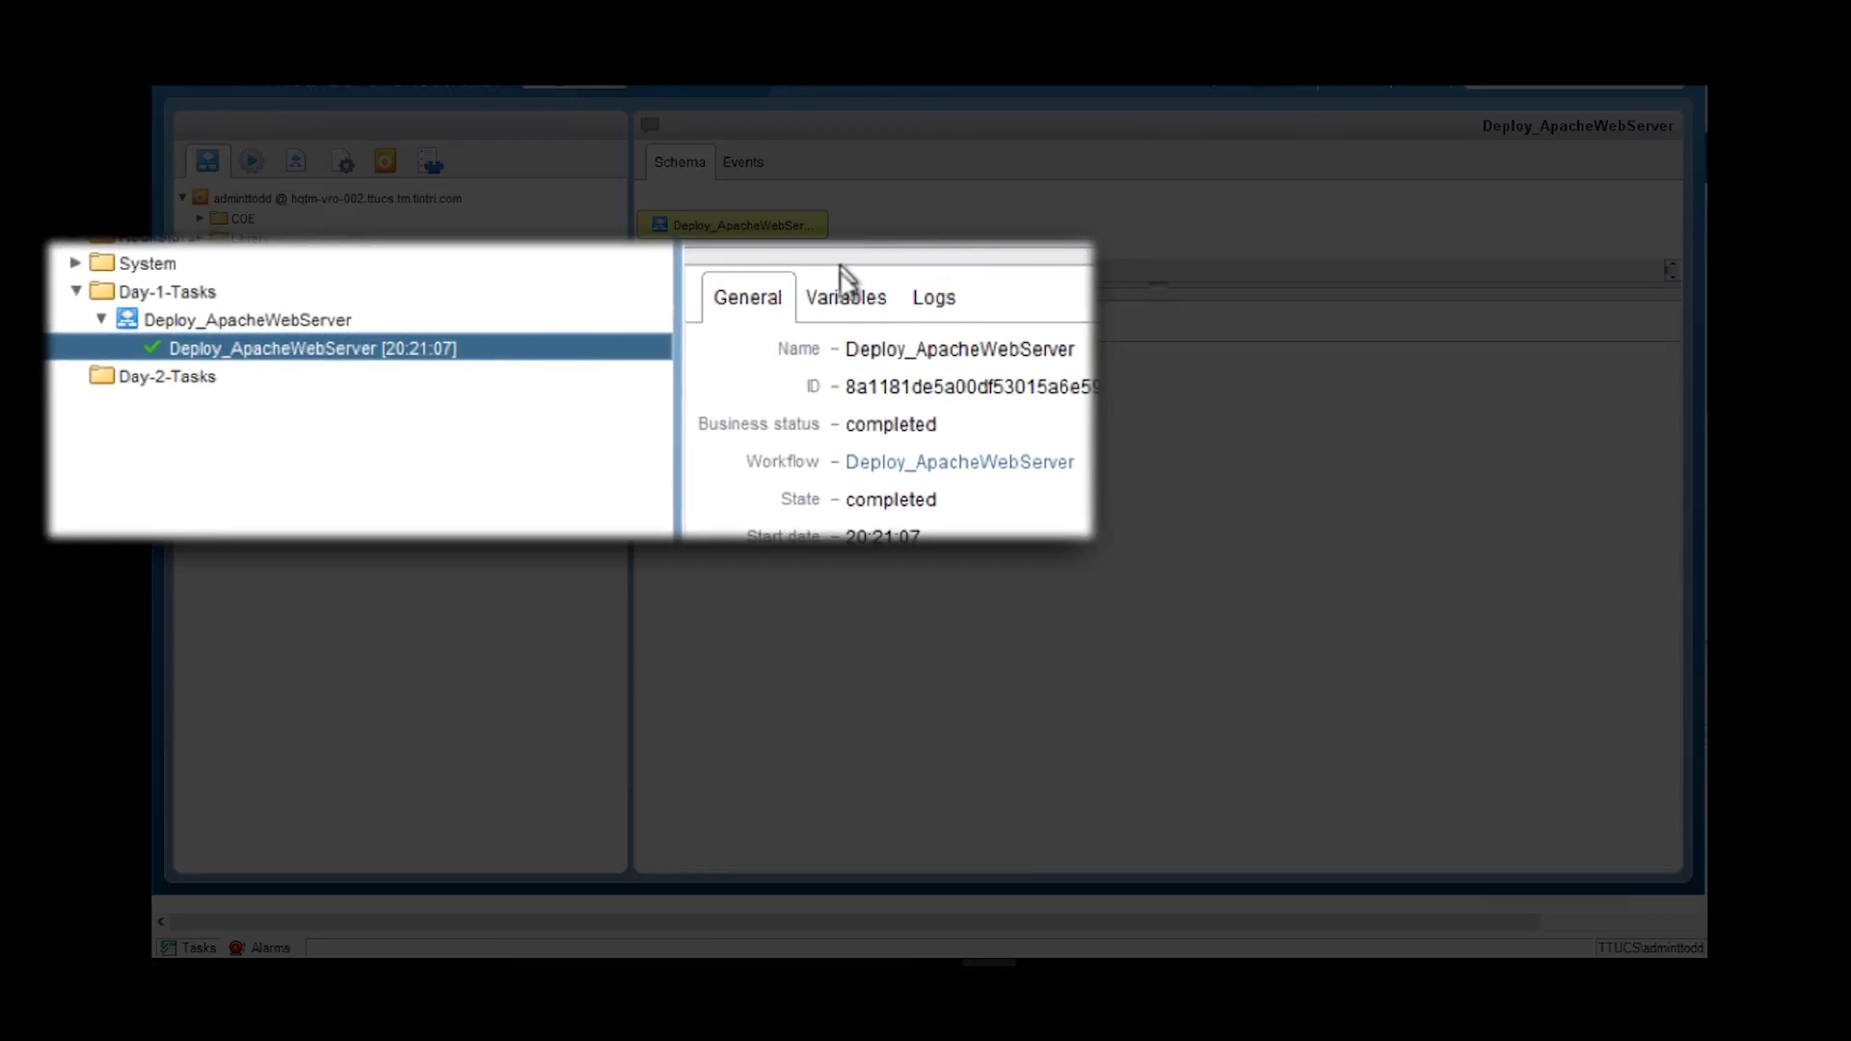
left_click(751, 324)
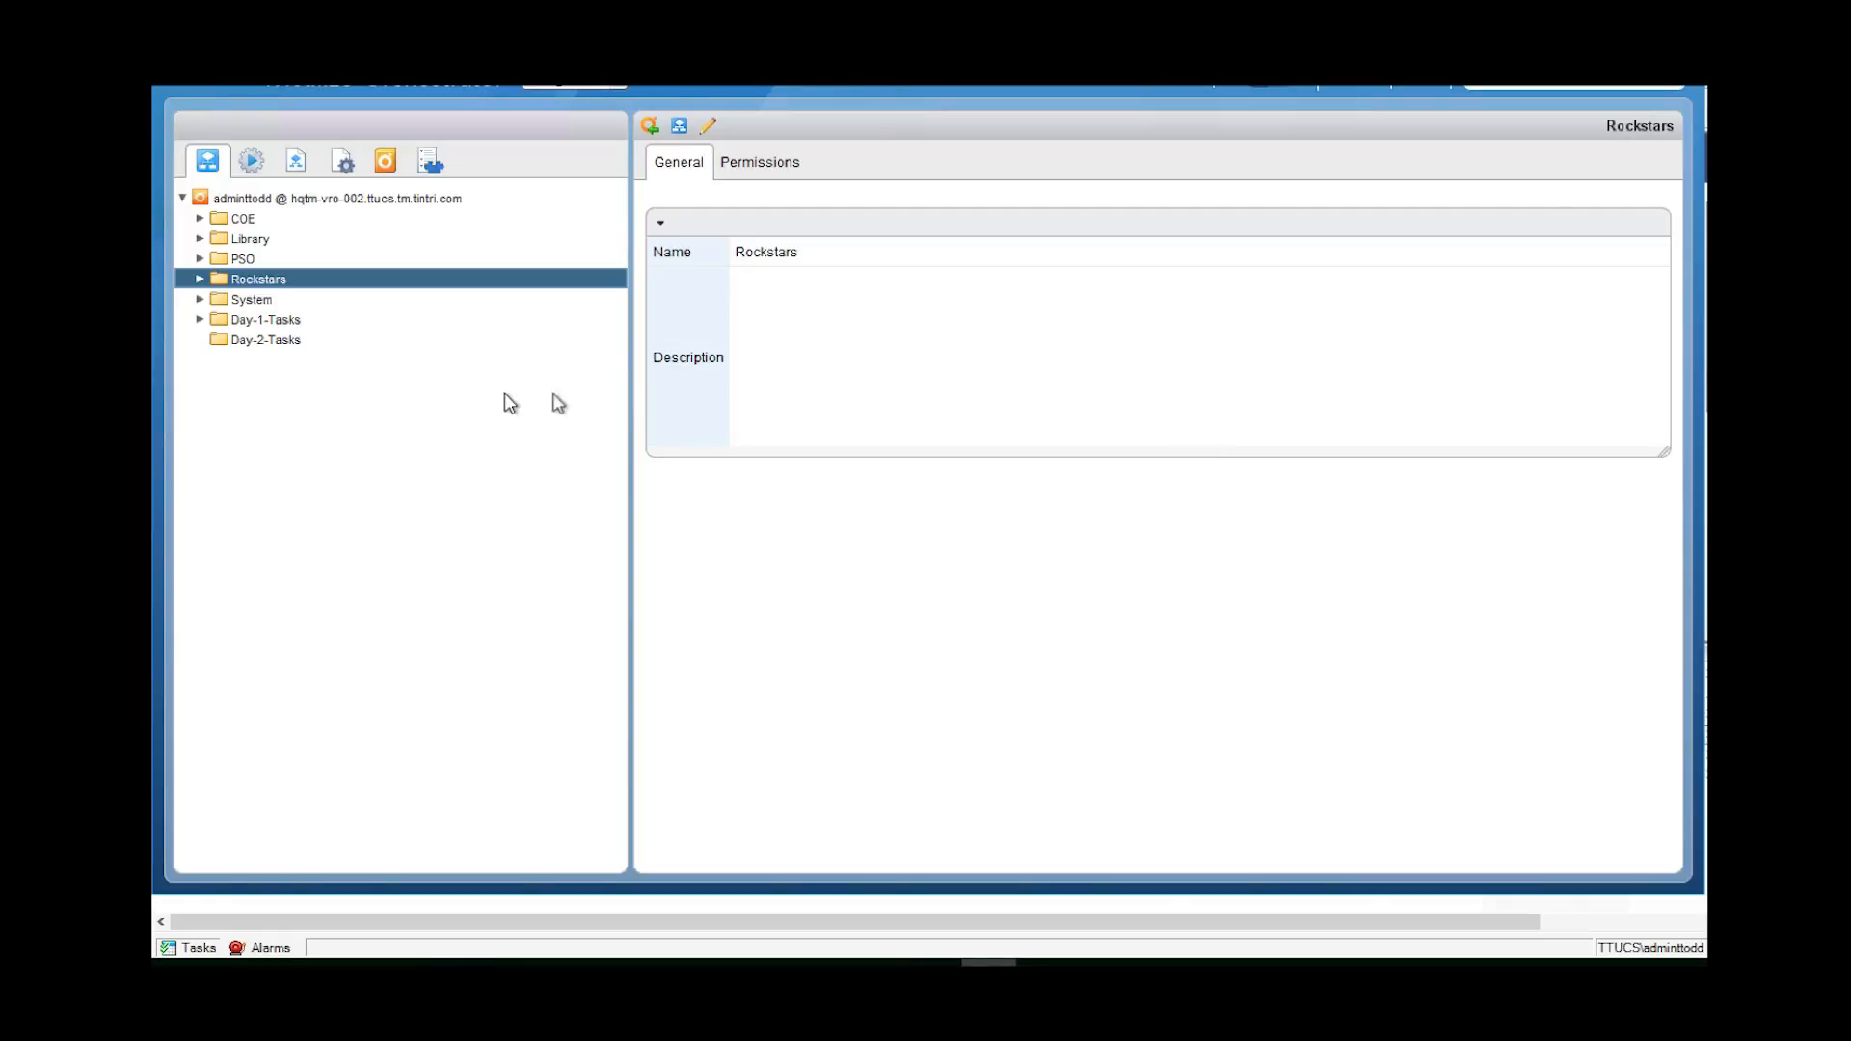
- Create a workflow named Setup Gold BCDR in the Day-2-Tasks folder
left_click(289, 344)
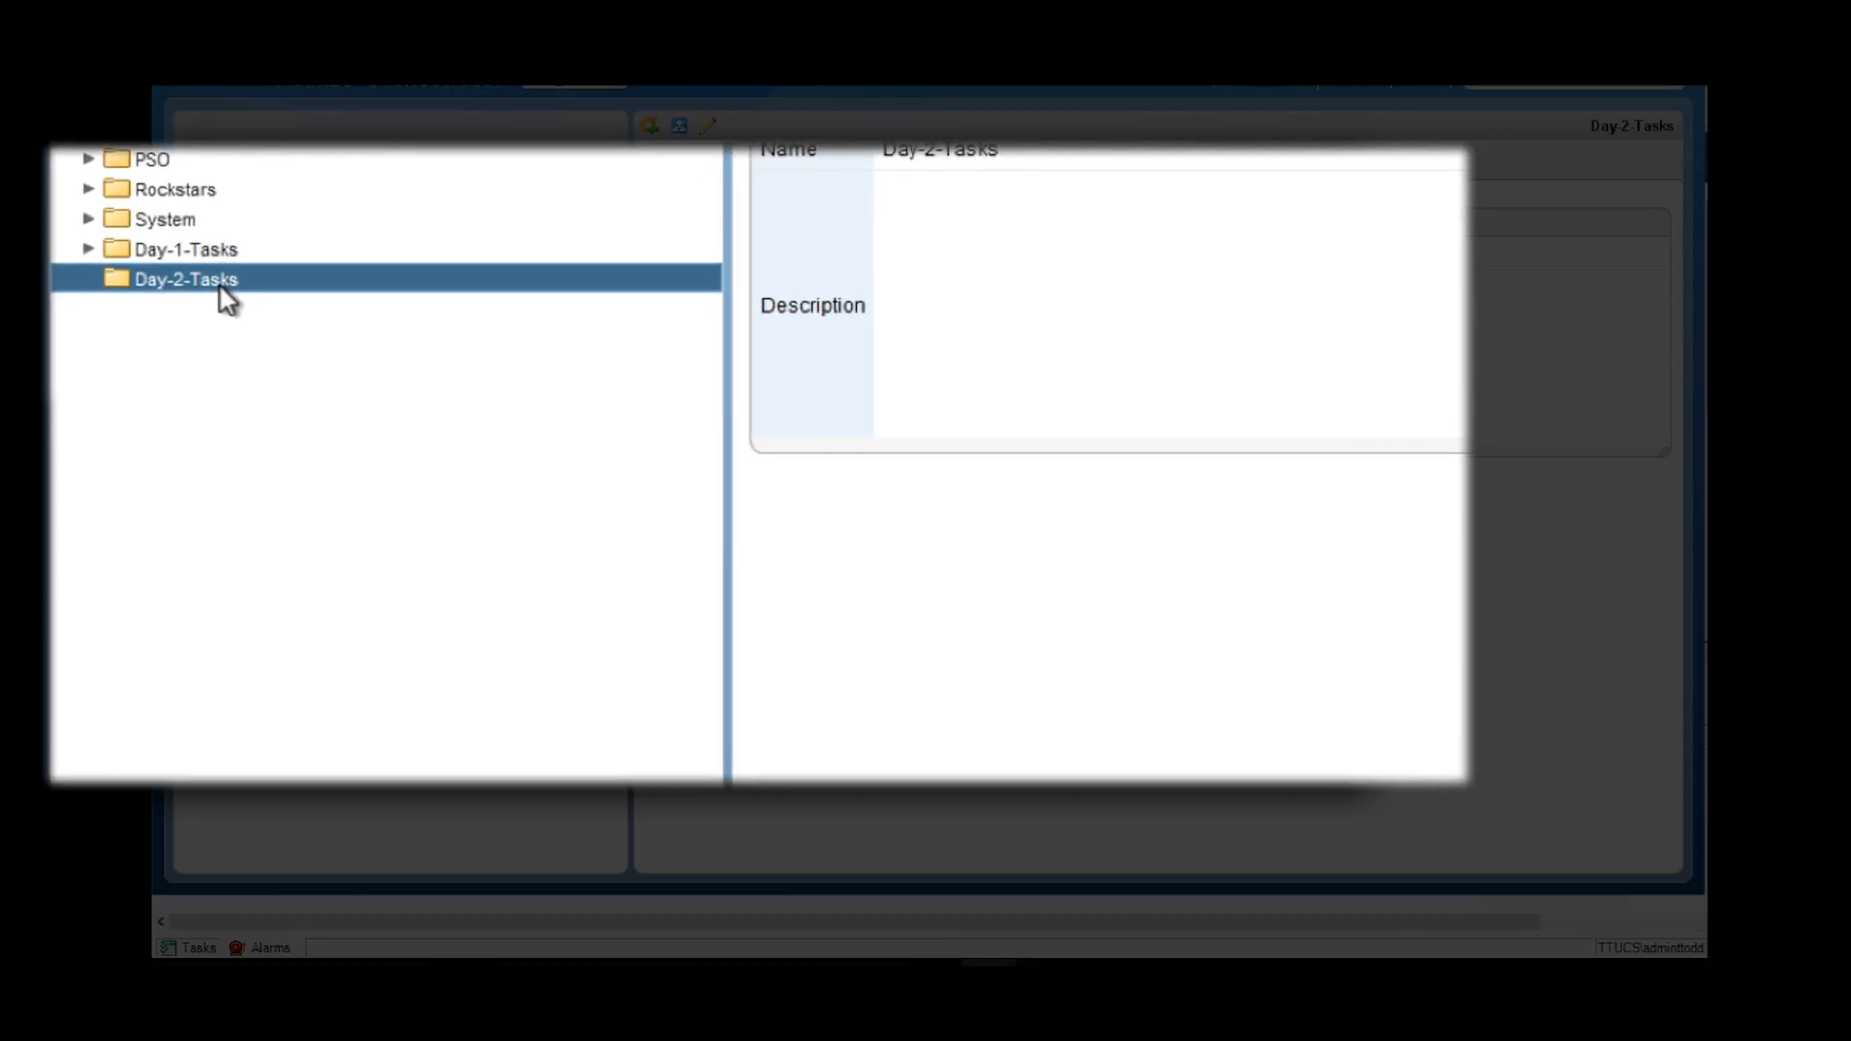
right_click(291, 344)
left_click(287, 384)
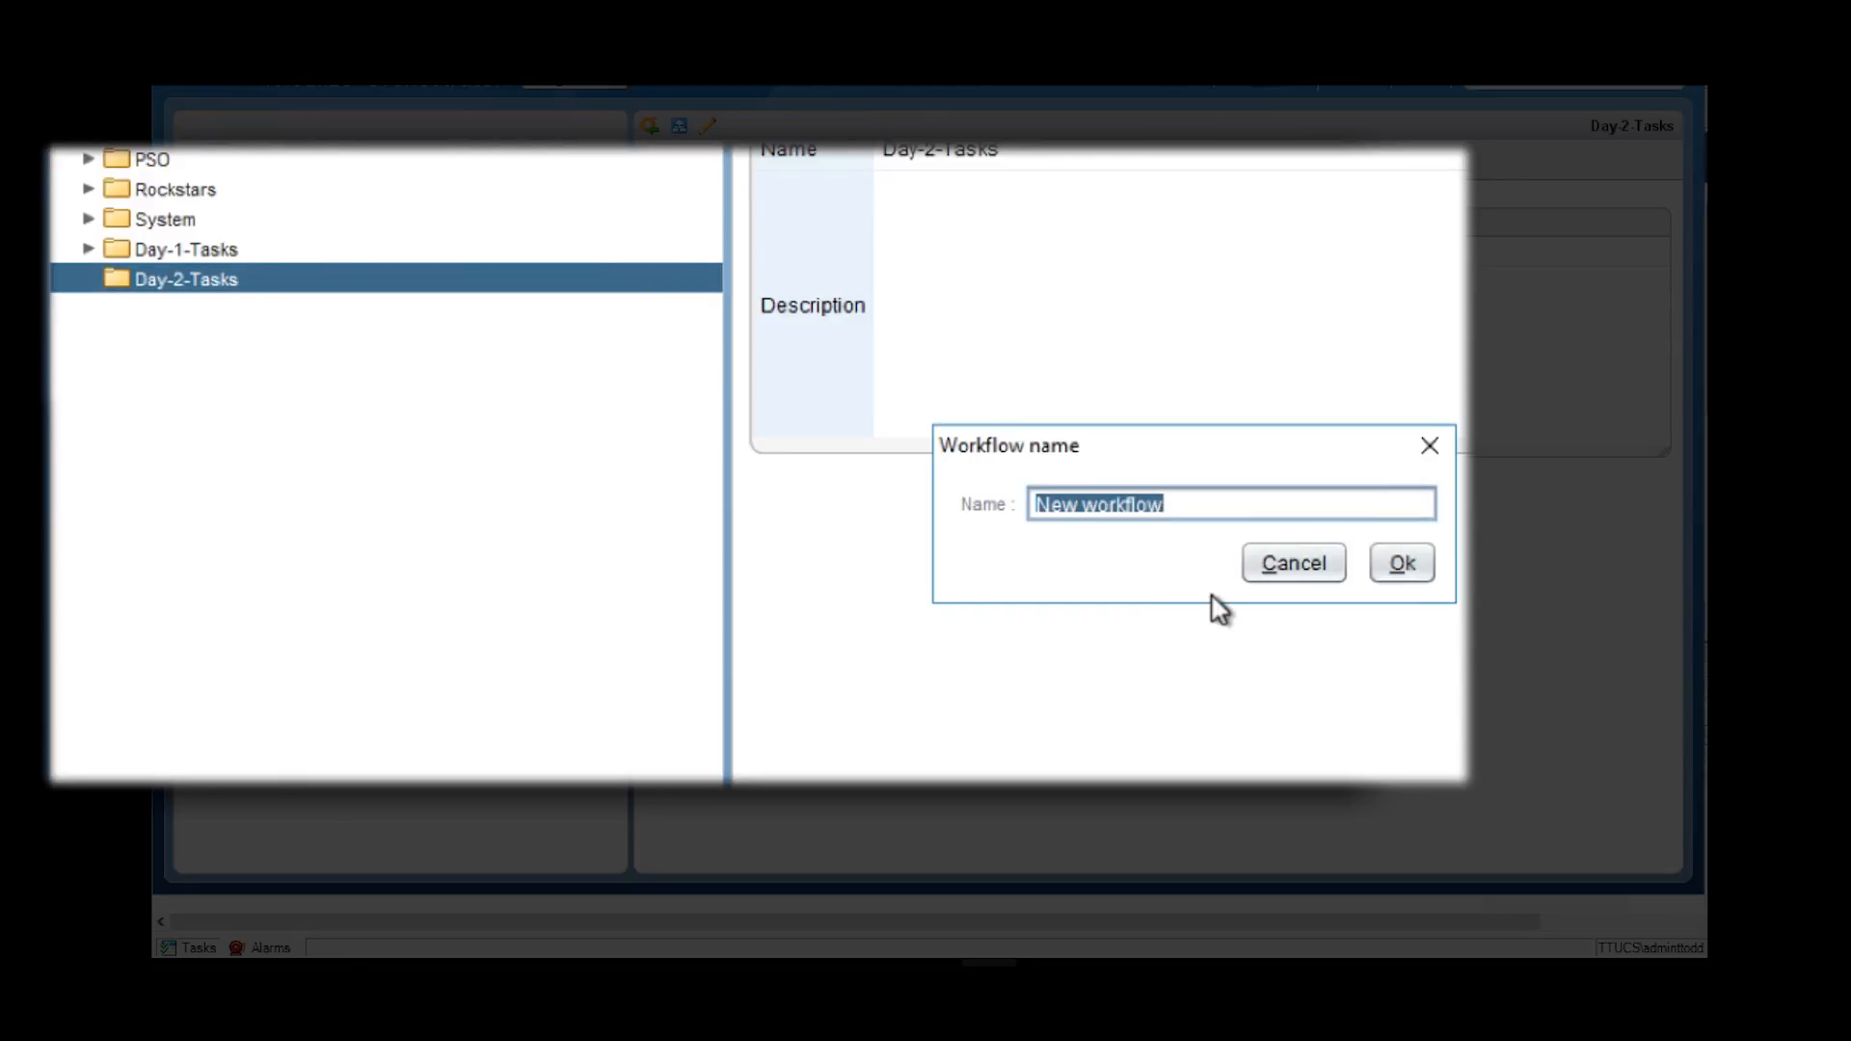
type("Setup Gold BCDR")
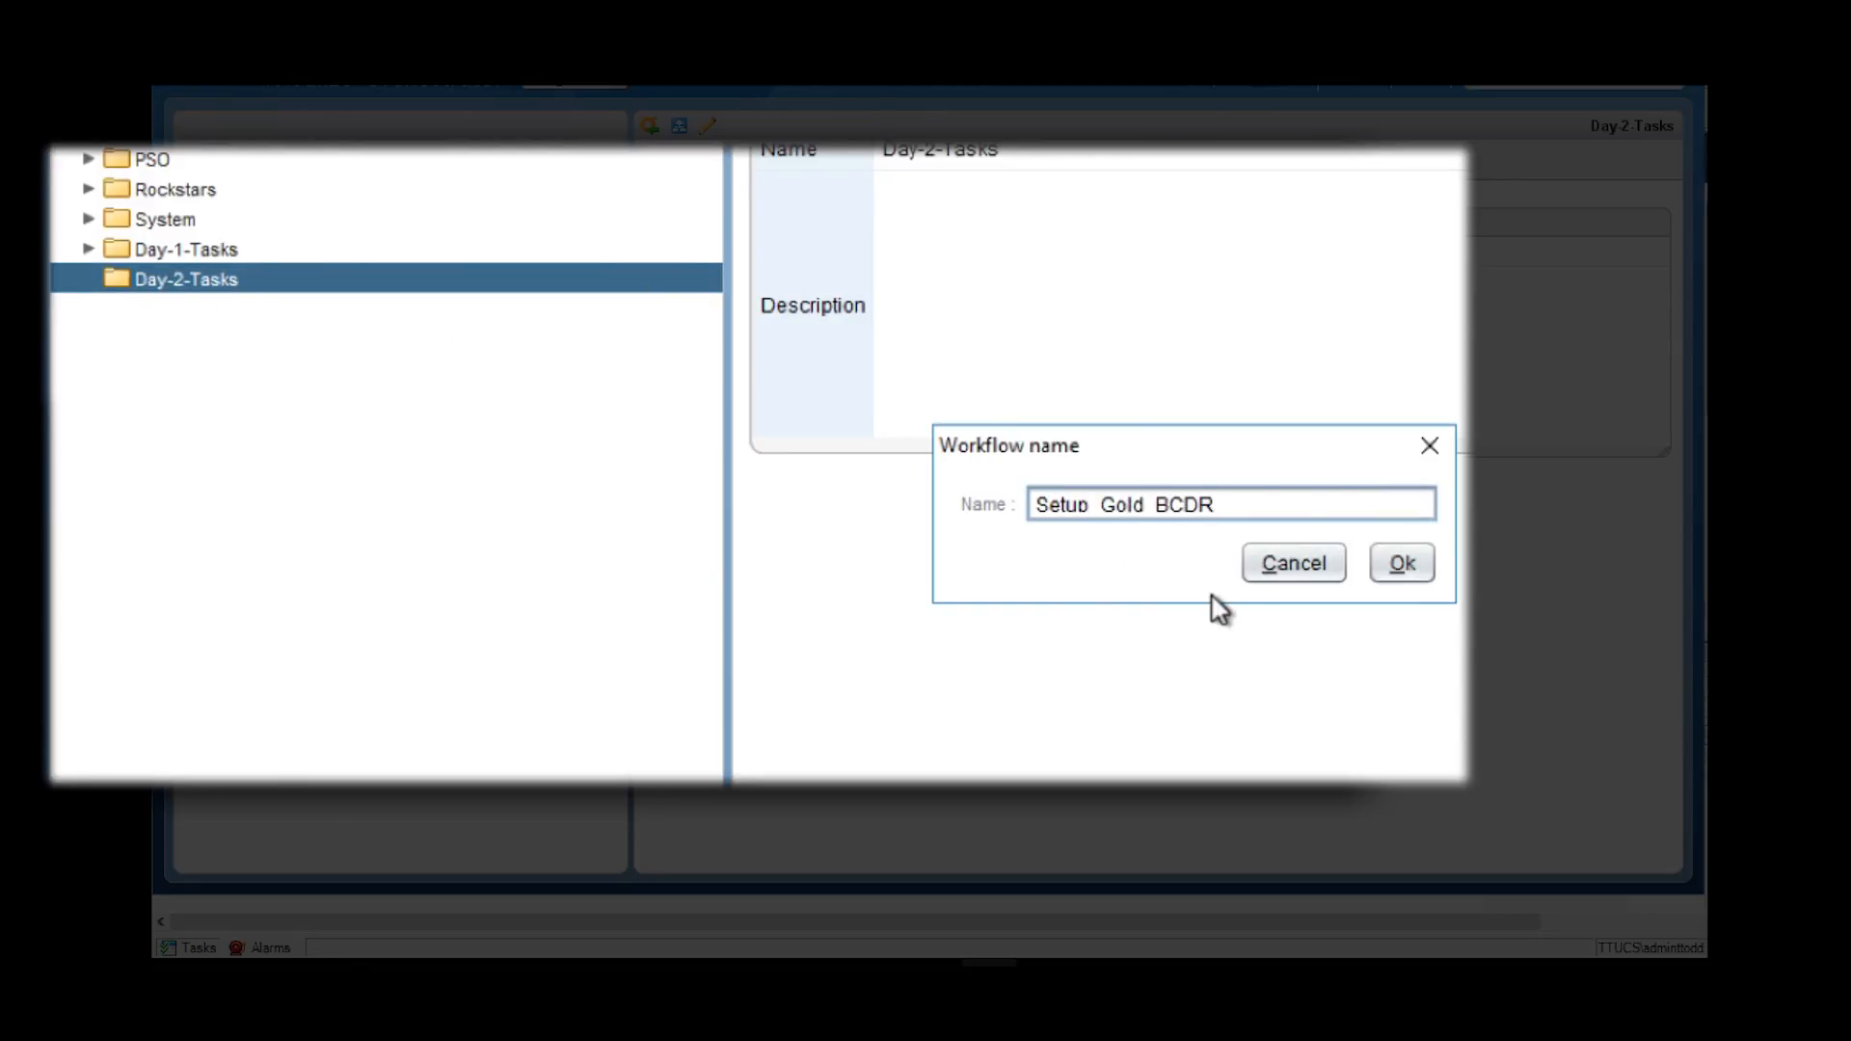
left_click(1402, 563)
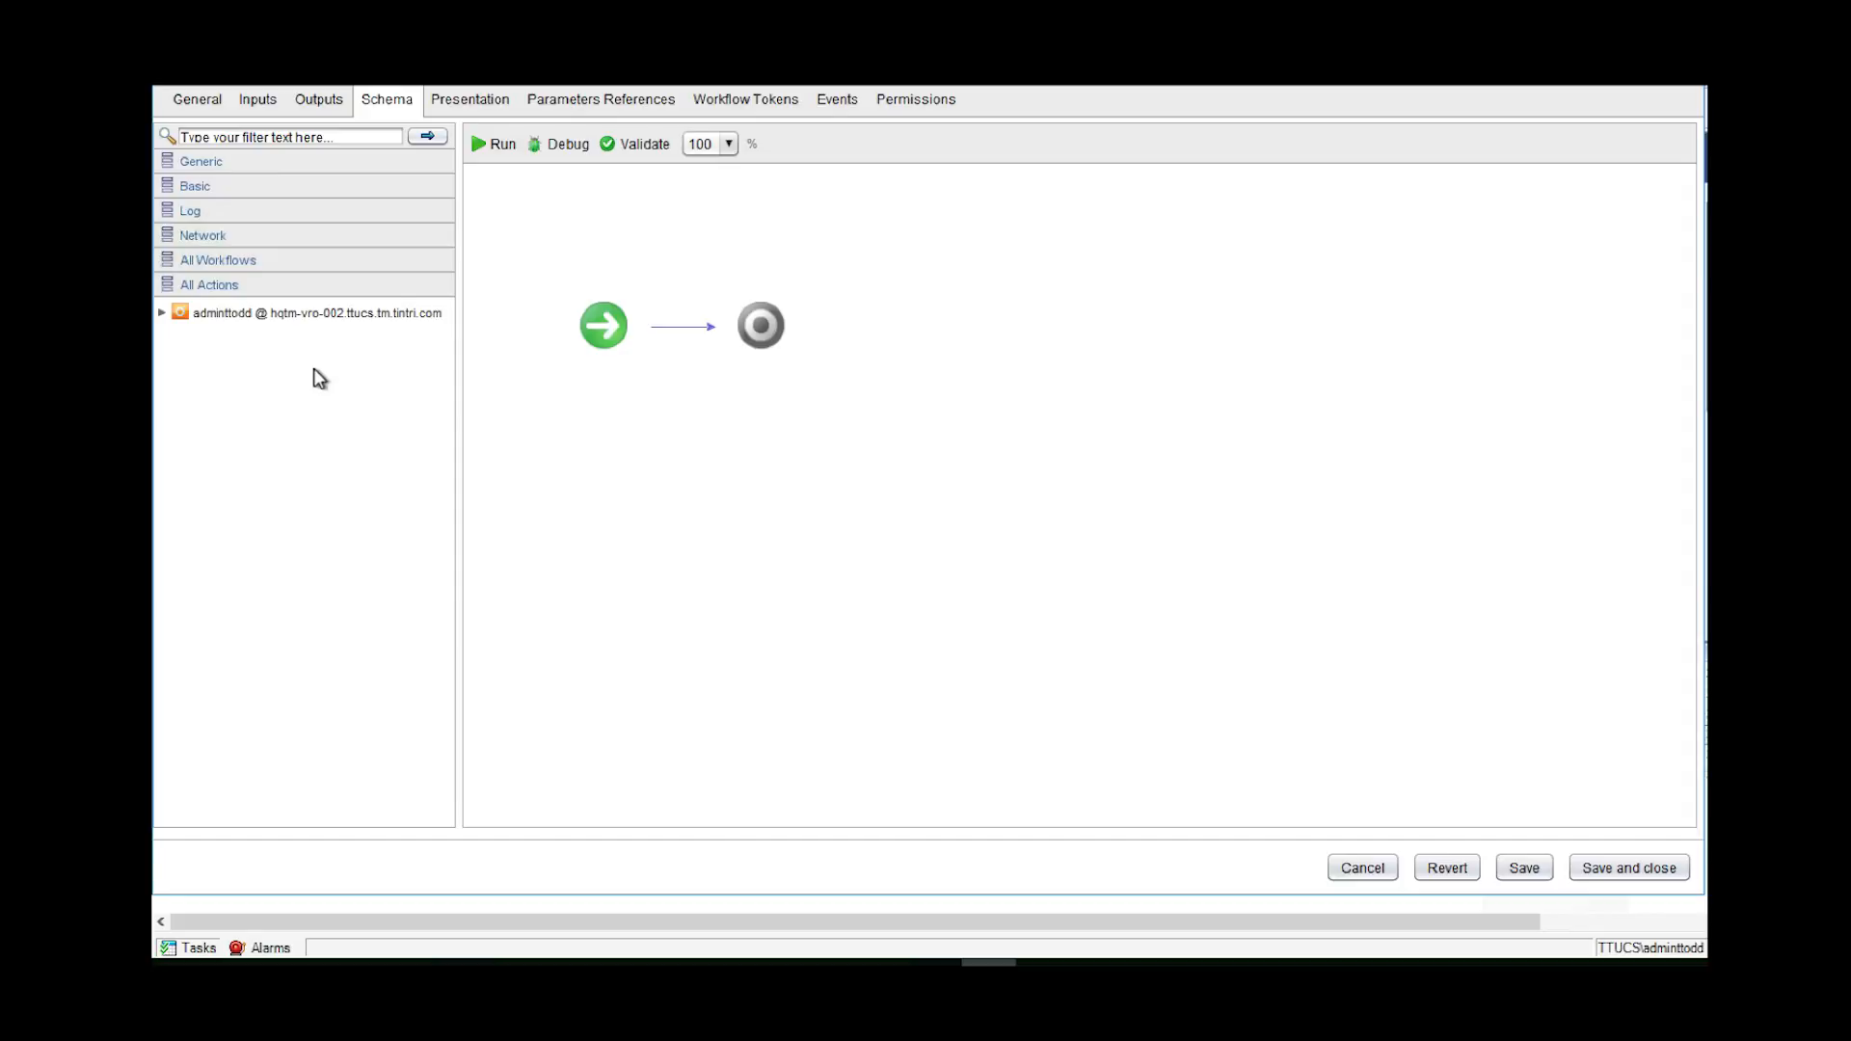
- Add the protectBySnapshotSchedule, getVmReplicateToIps and replicateTintriVm actions from com.tintri.library.action in sequence between the start and end elements
left_click(164, 313)
left_click(180, 354)
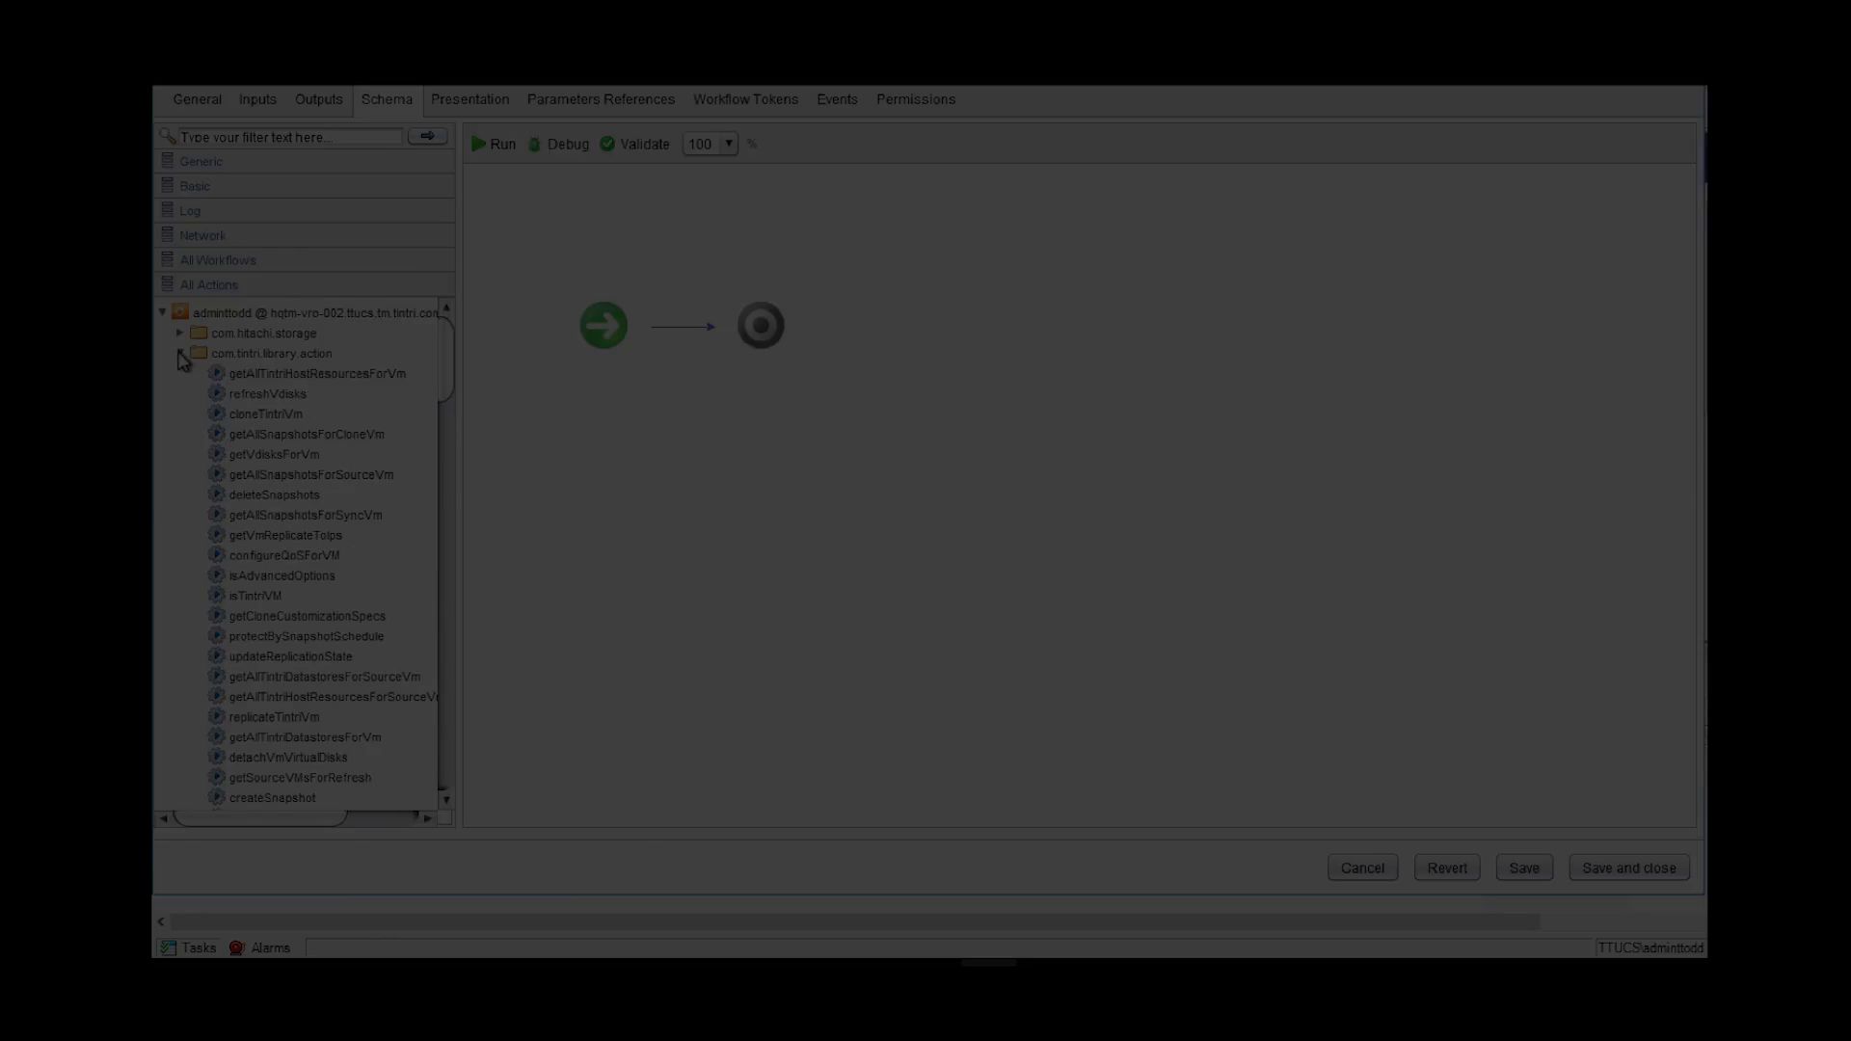
left_click(306, 638)
left_click_drag(438, 527, 683, 328)
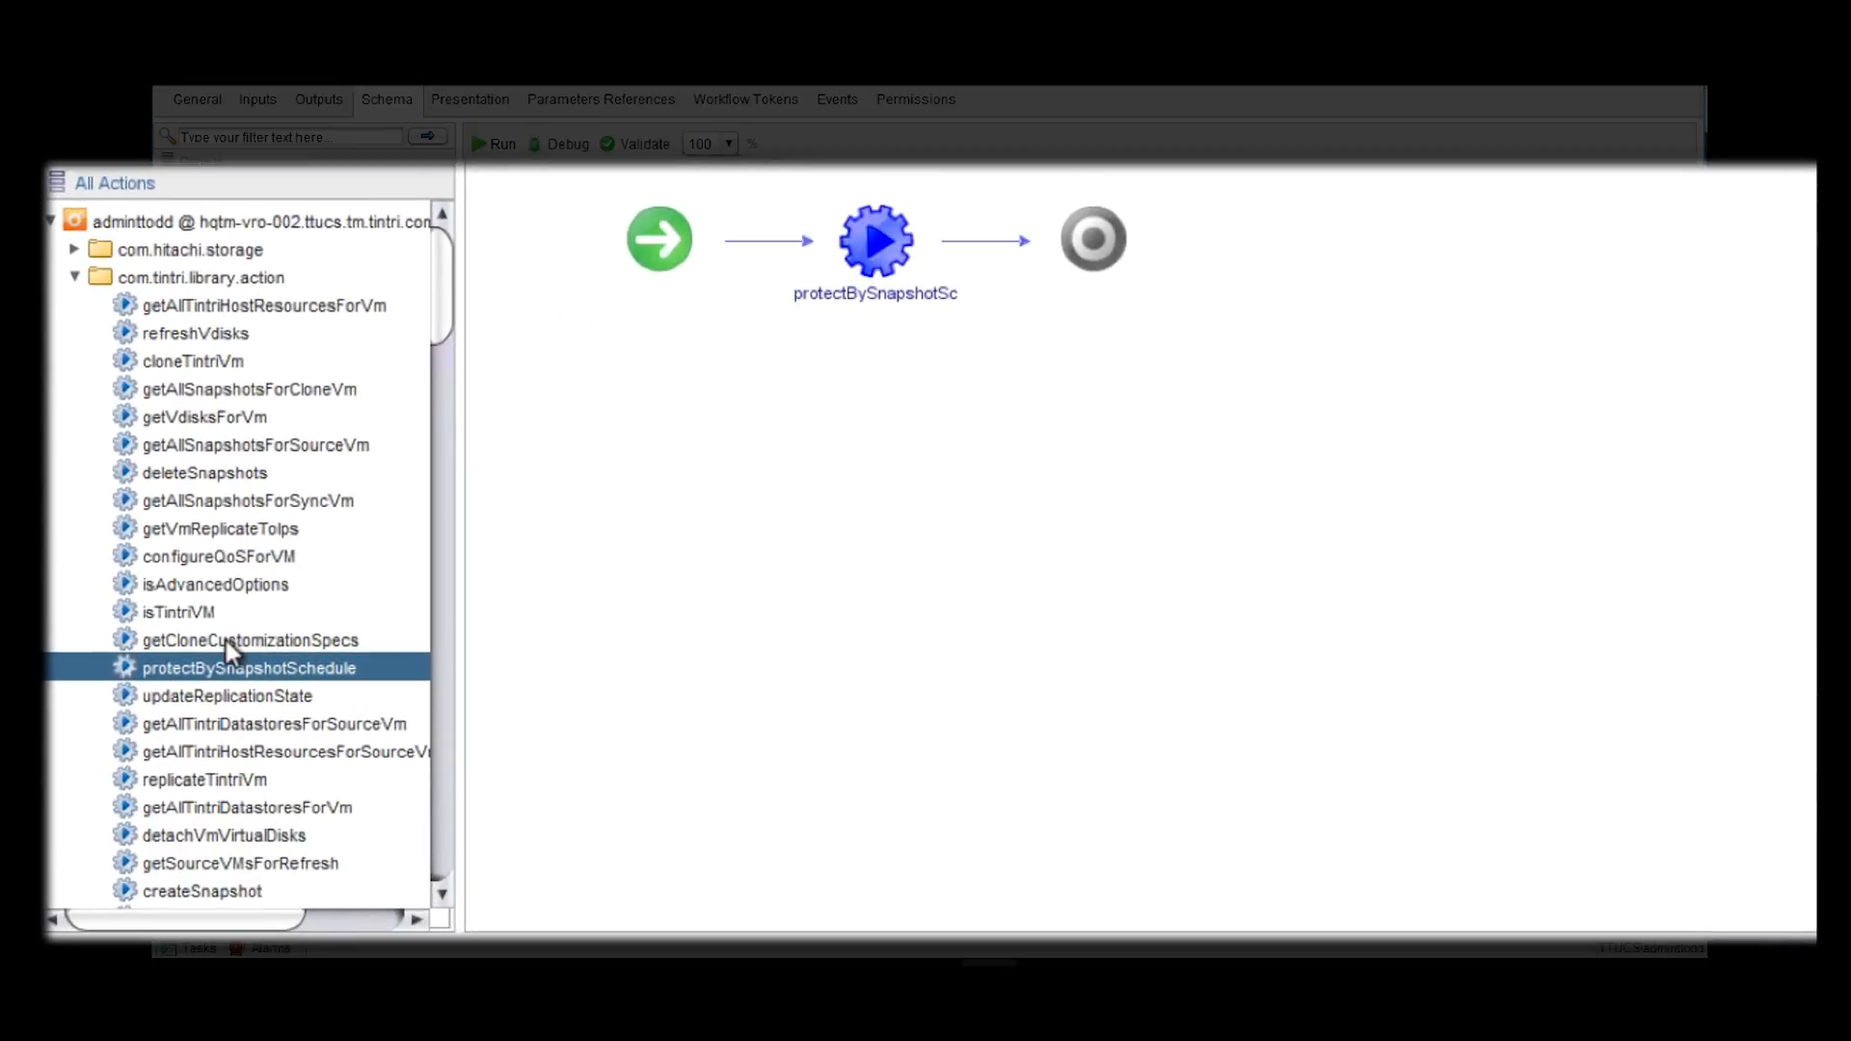
left_click_drag(207, 528, 983, 241)
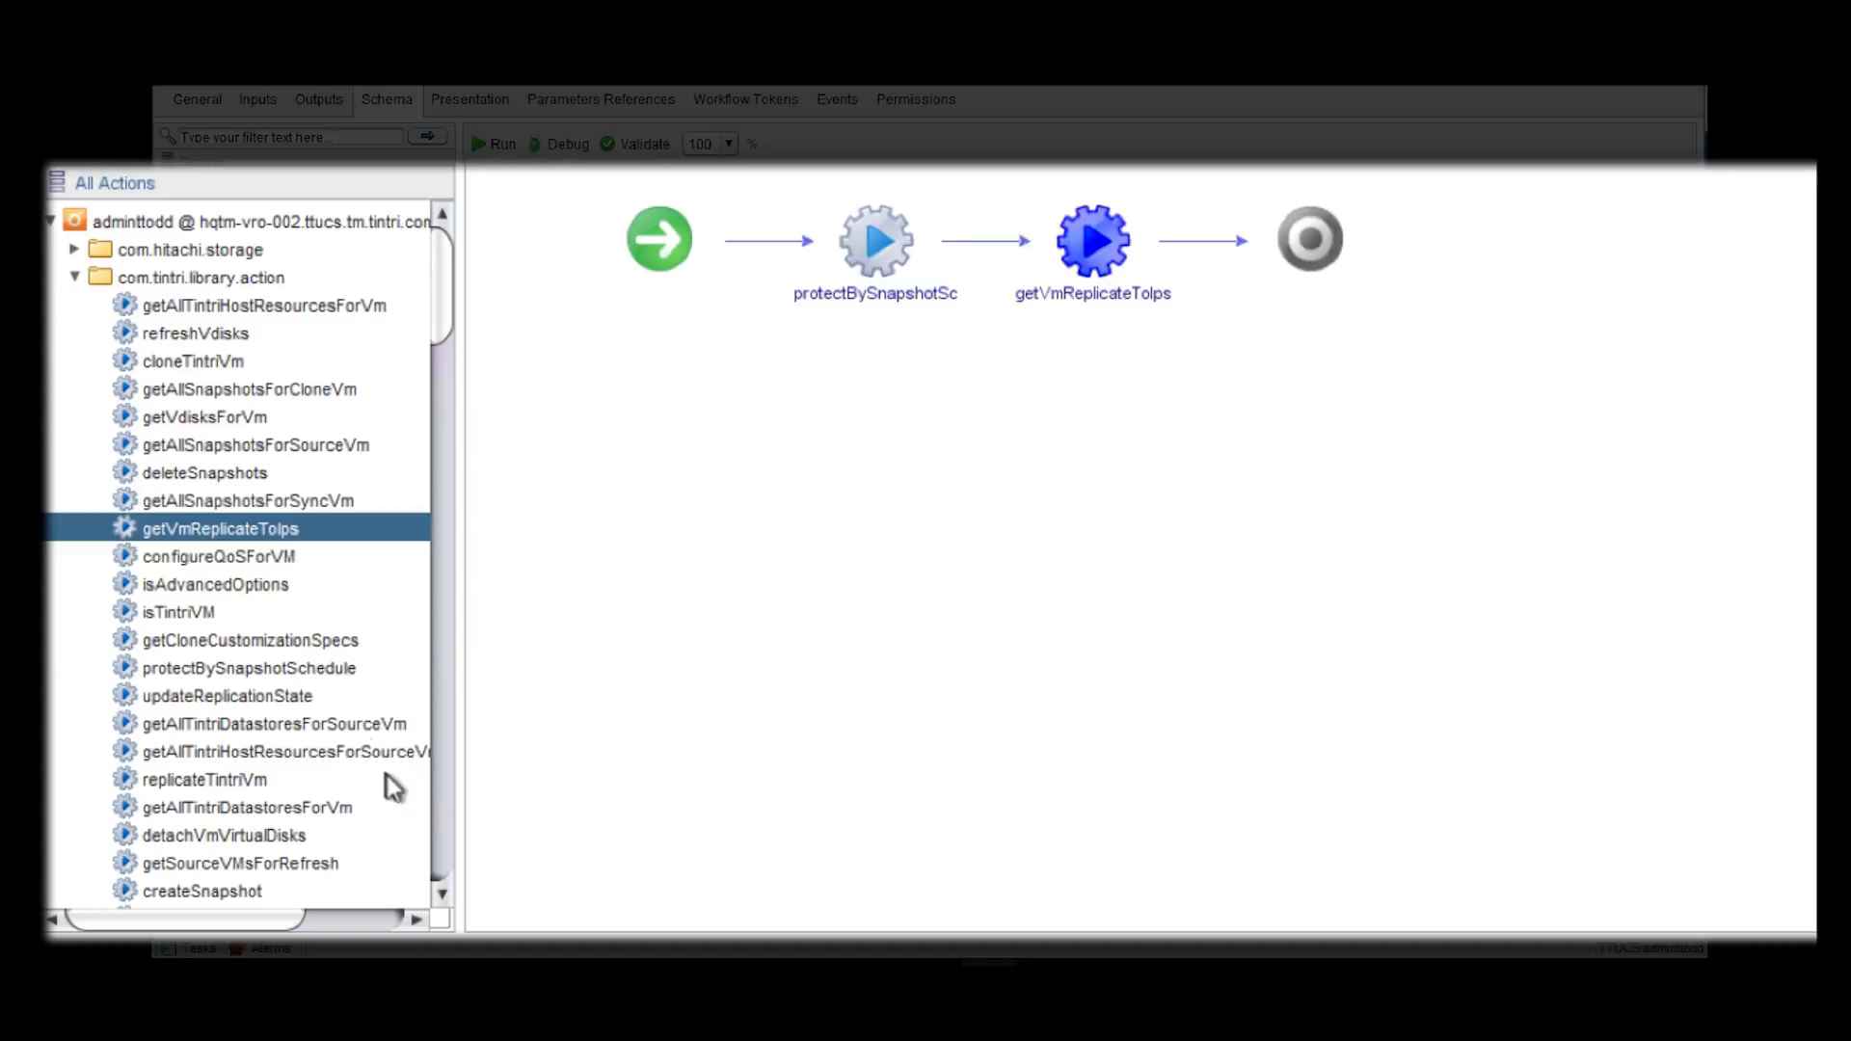
mouse_move(444, 286)
left_mouse_down()
mouse_move(443, 321)
mouse_move(444, 289)
left_mouse_up()
left_click_drag(202, 779, 1213, 251)
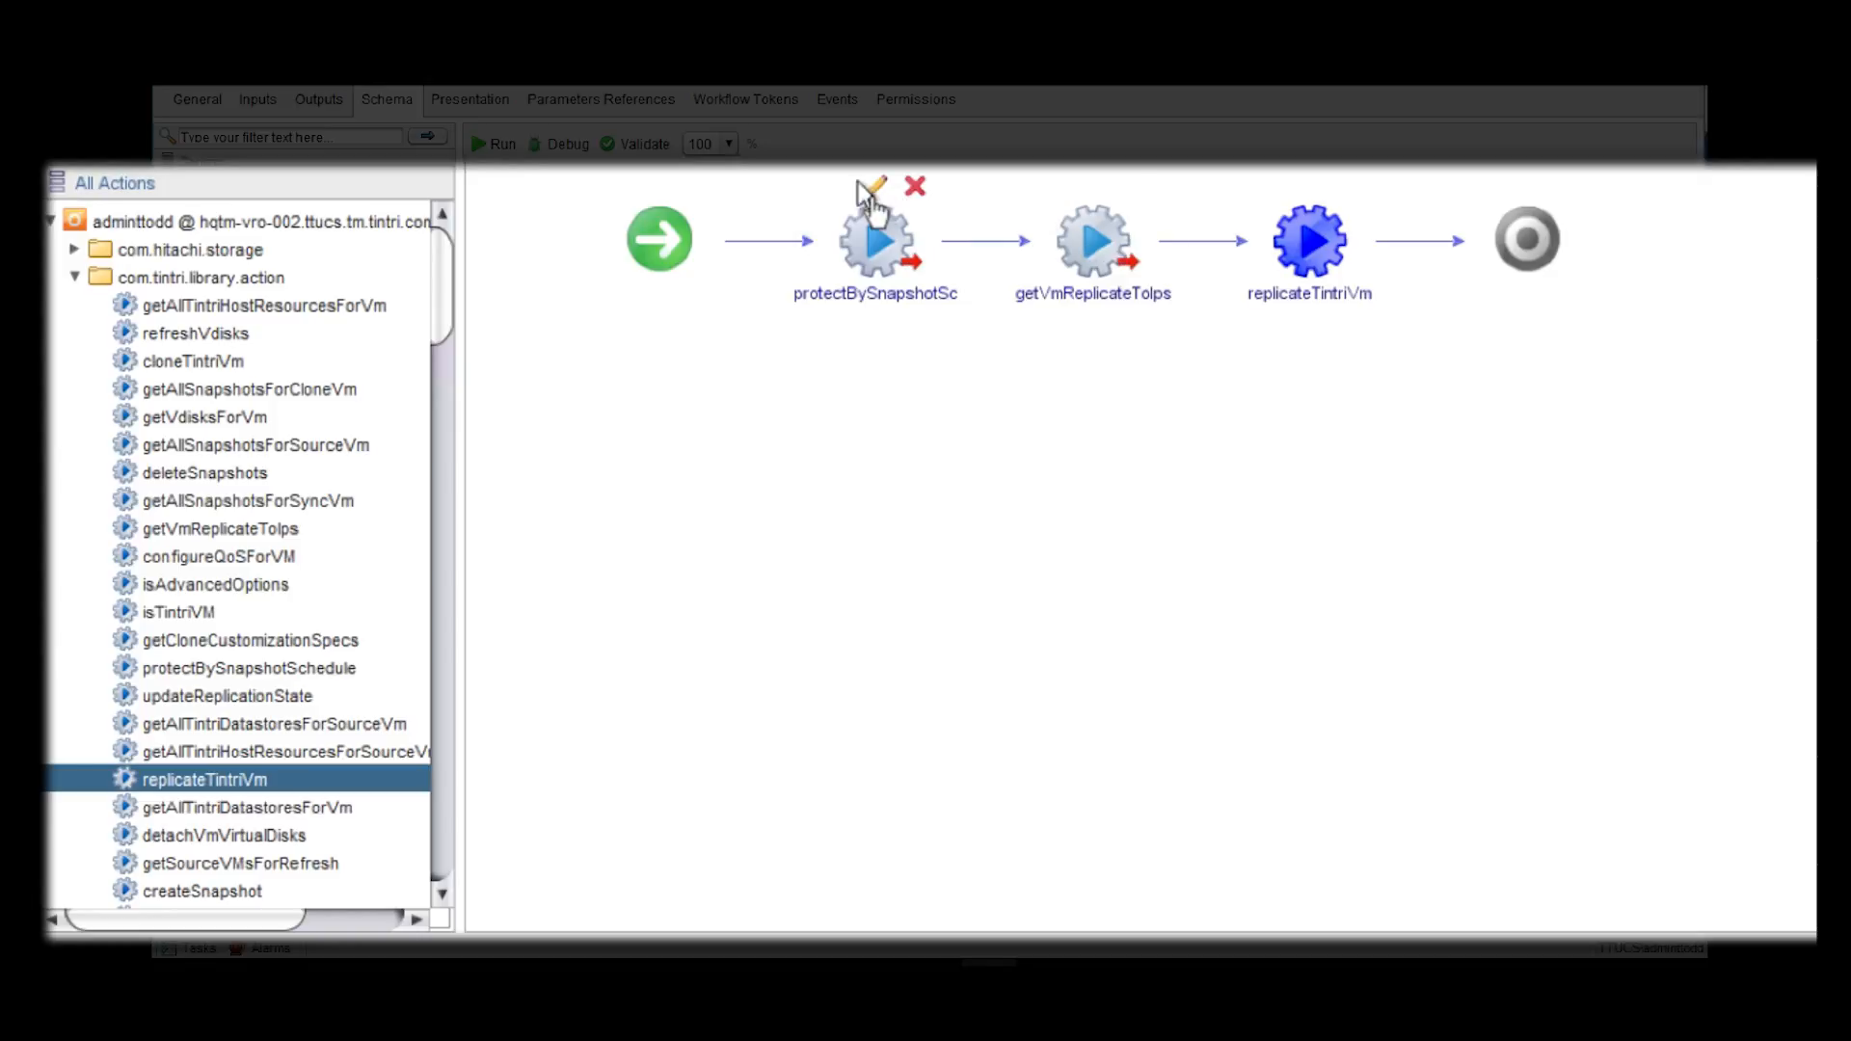
- Review the protectBySnapshotSchedule action's input parameters and the attributes of the Setup Gold BCDR workflow
left_click(878, 192)
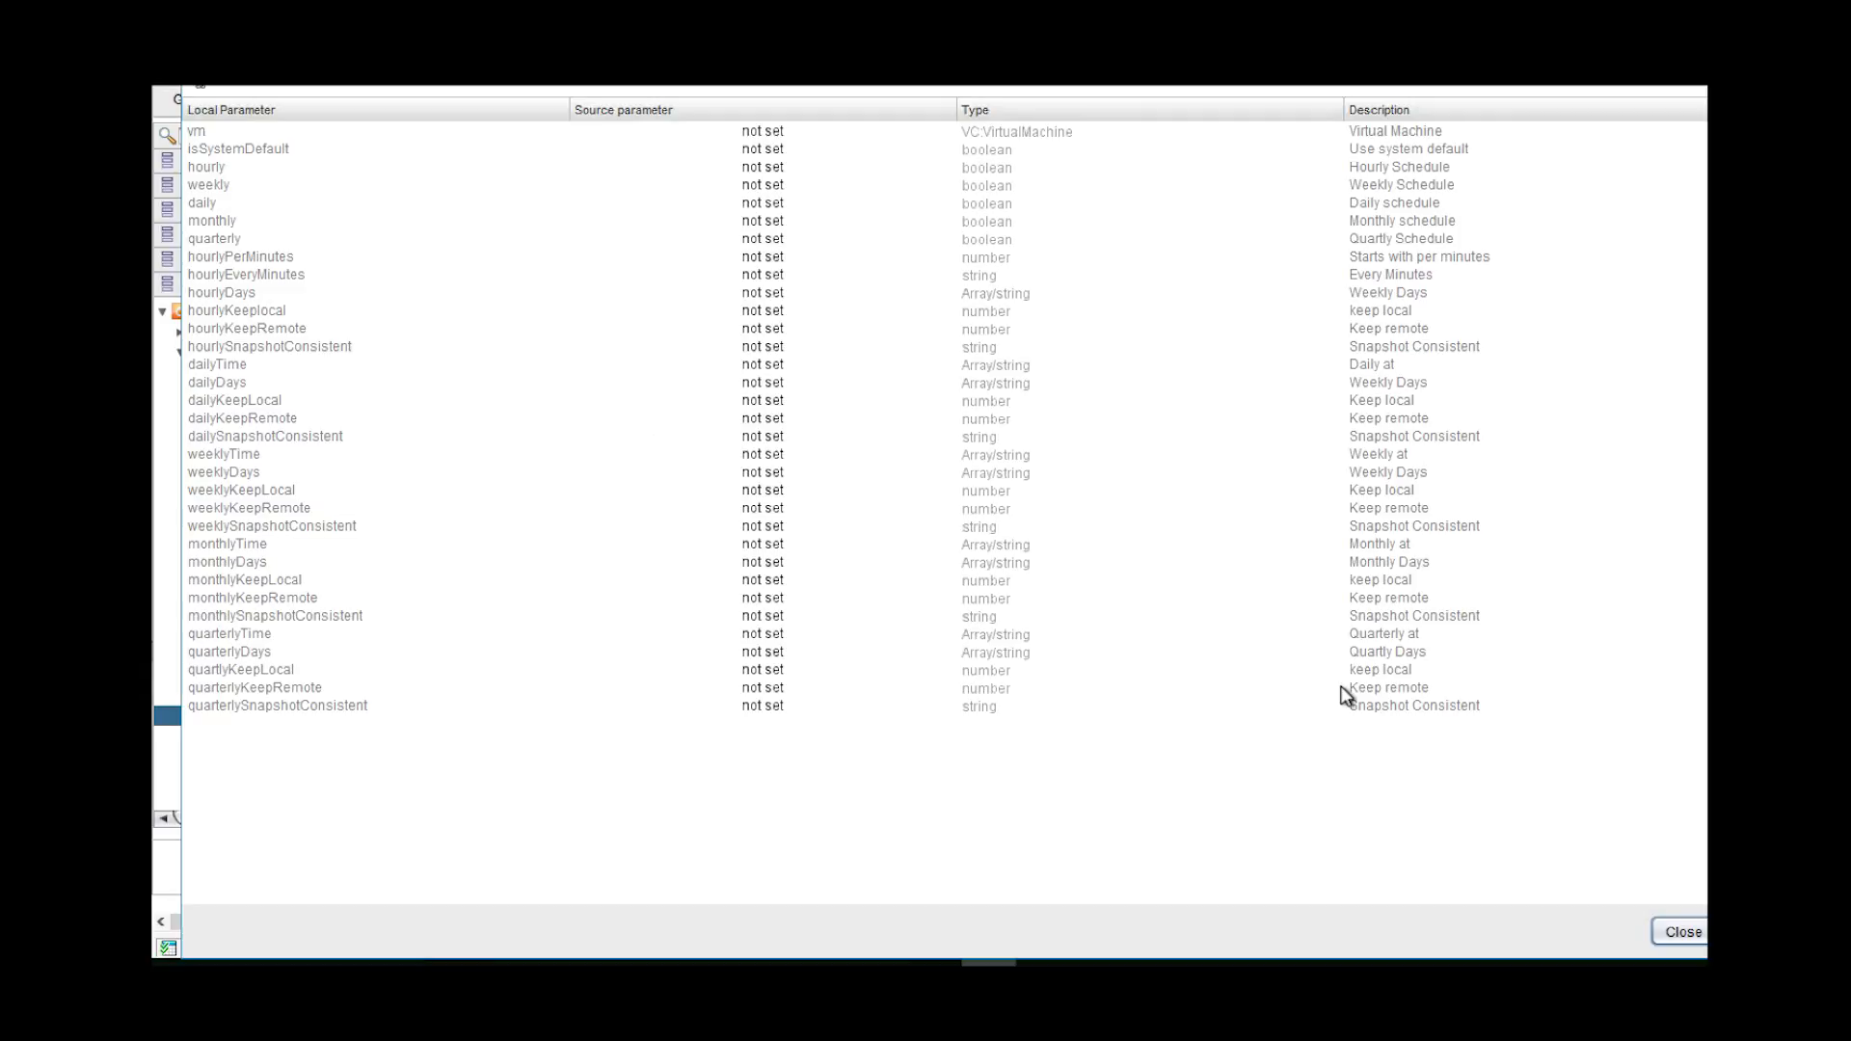
left_click(1683, 931)
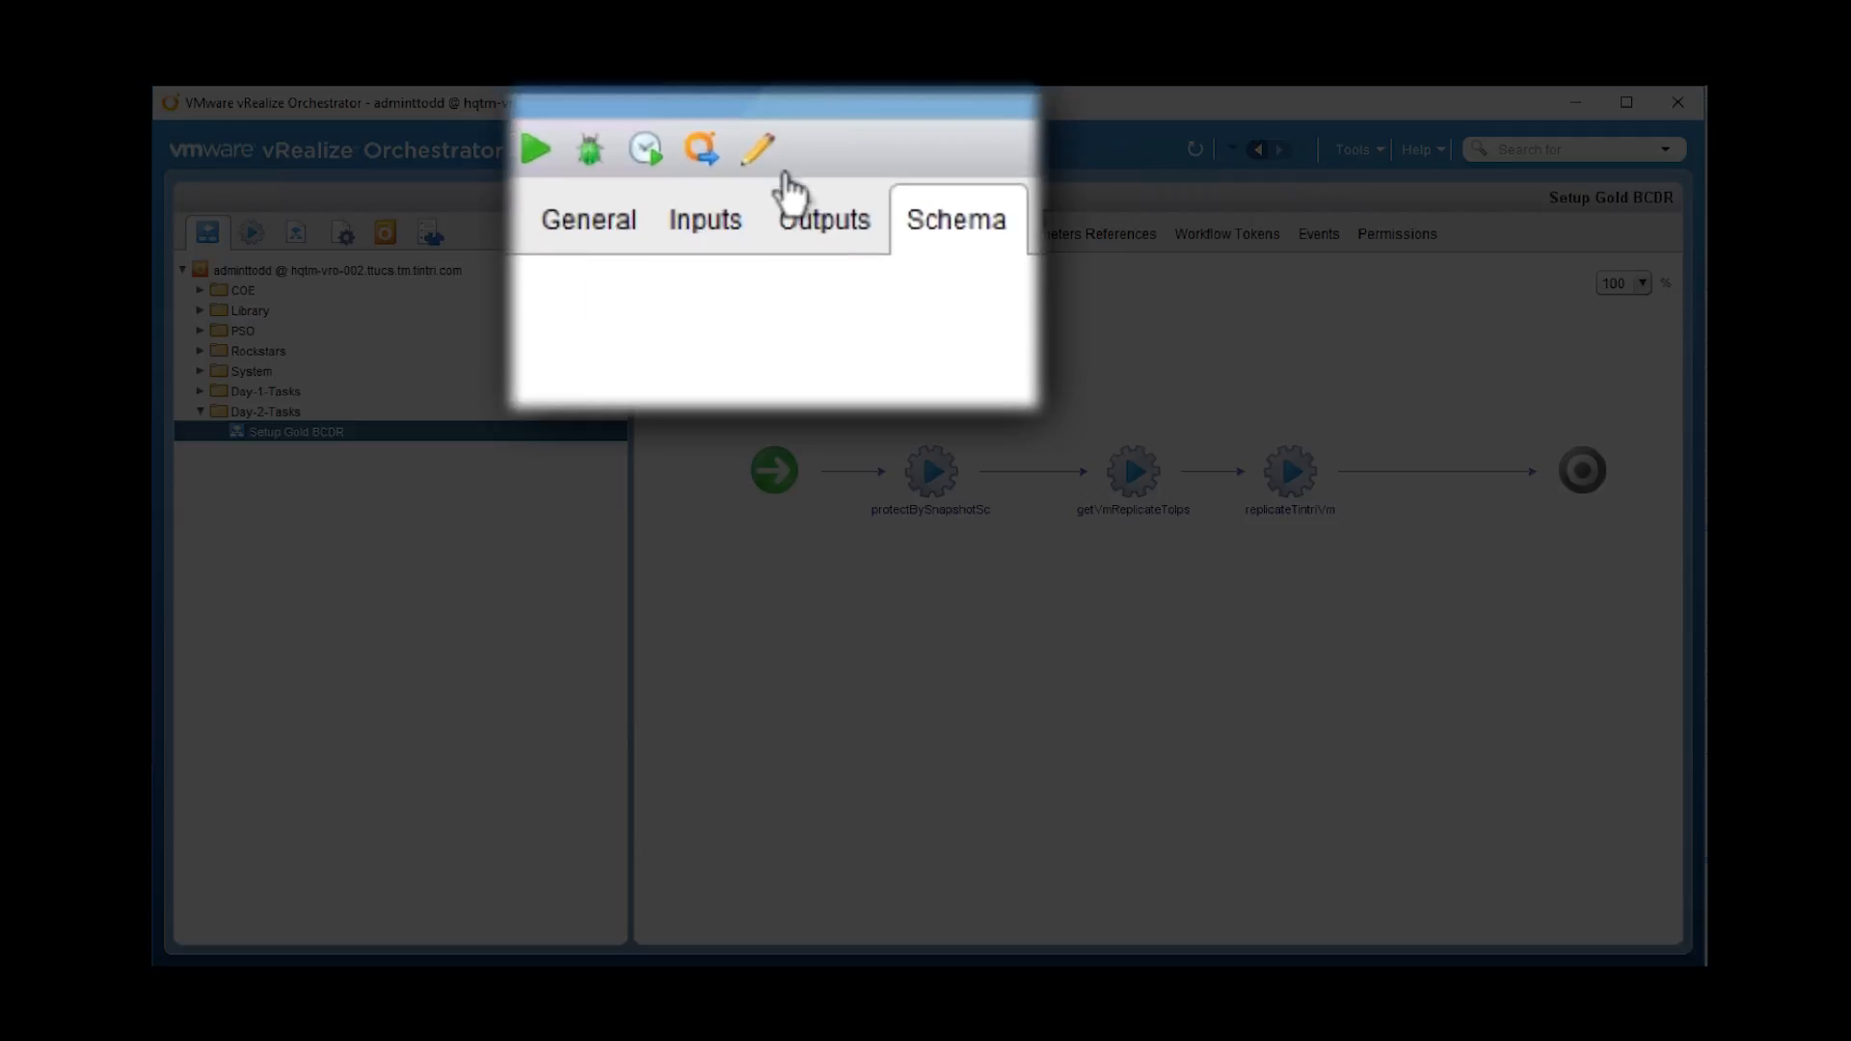
left_click(769, 199)
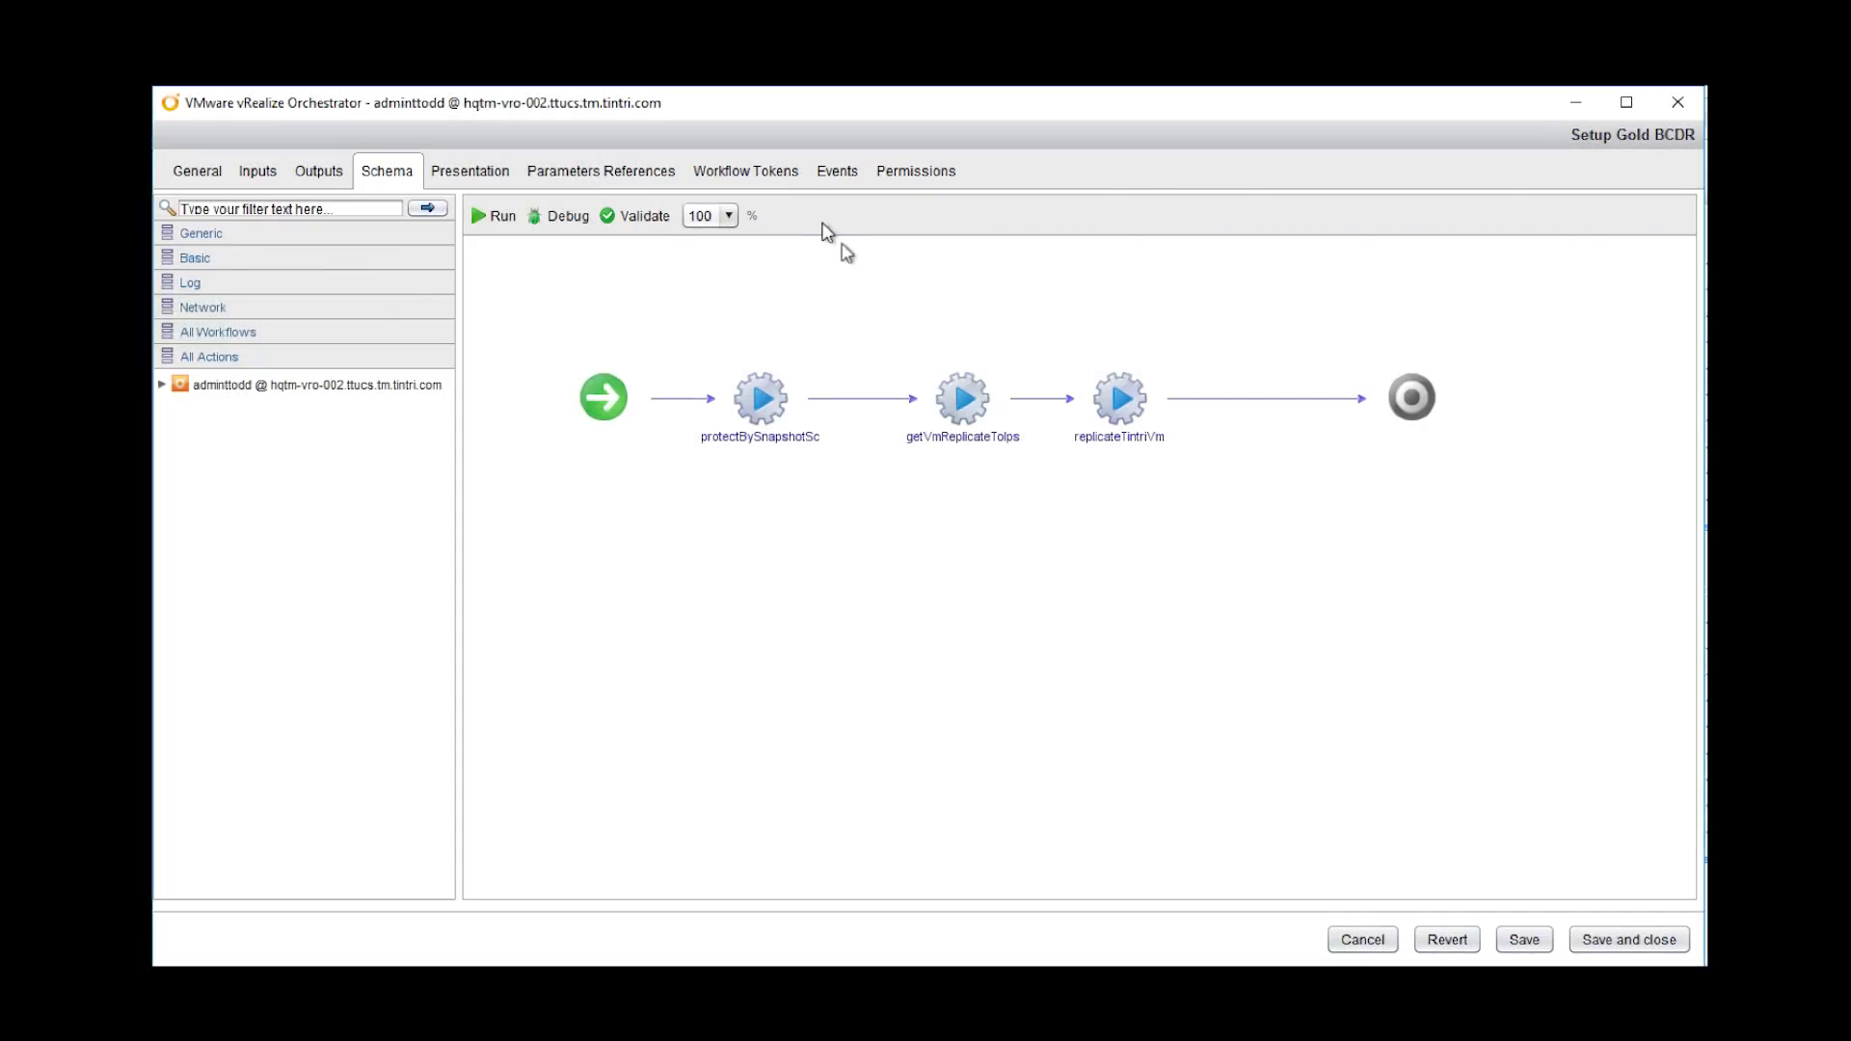
left_click(197, 174)
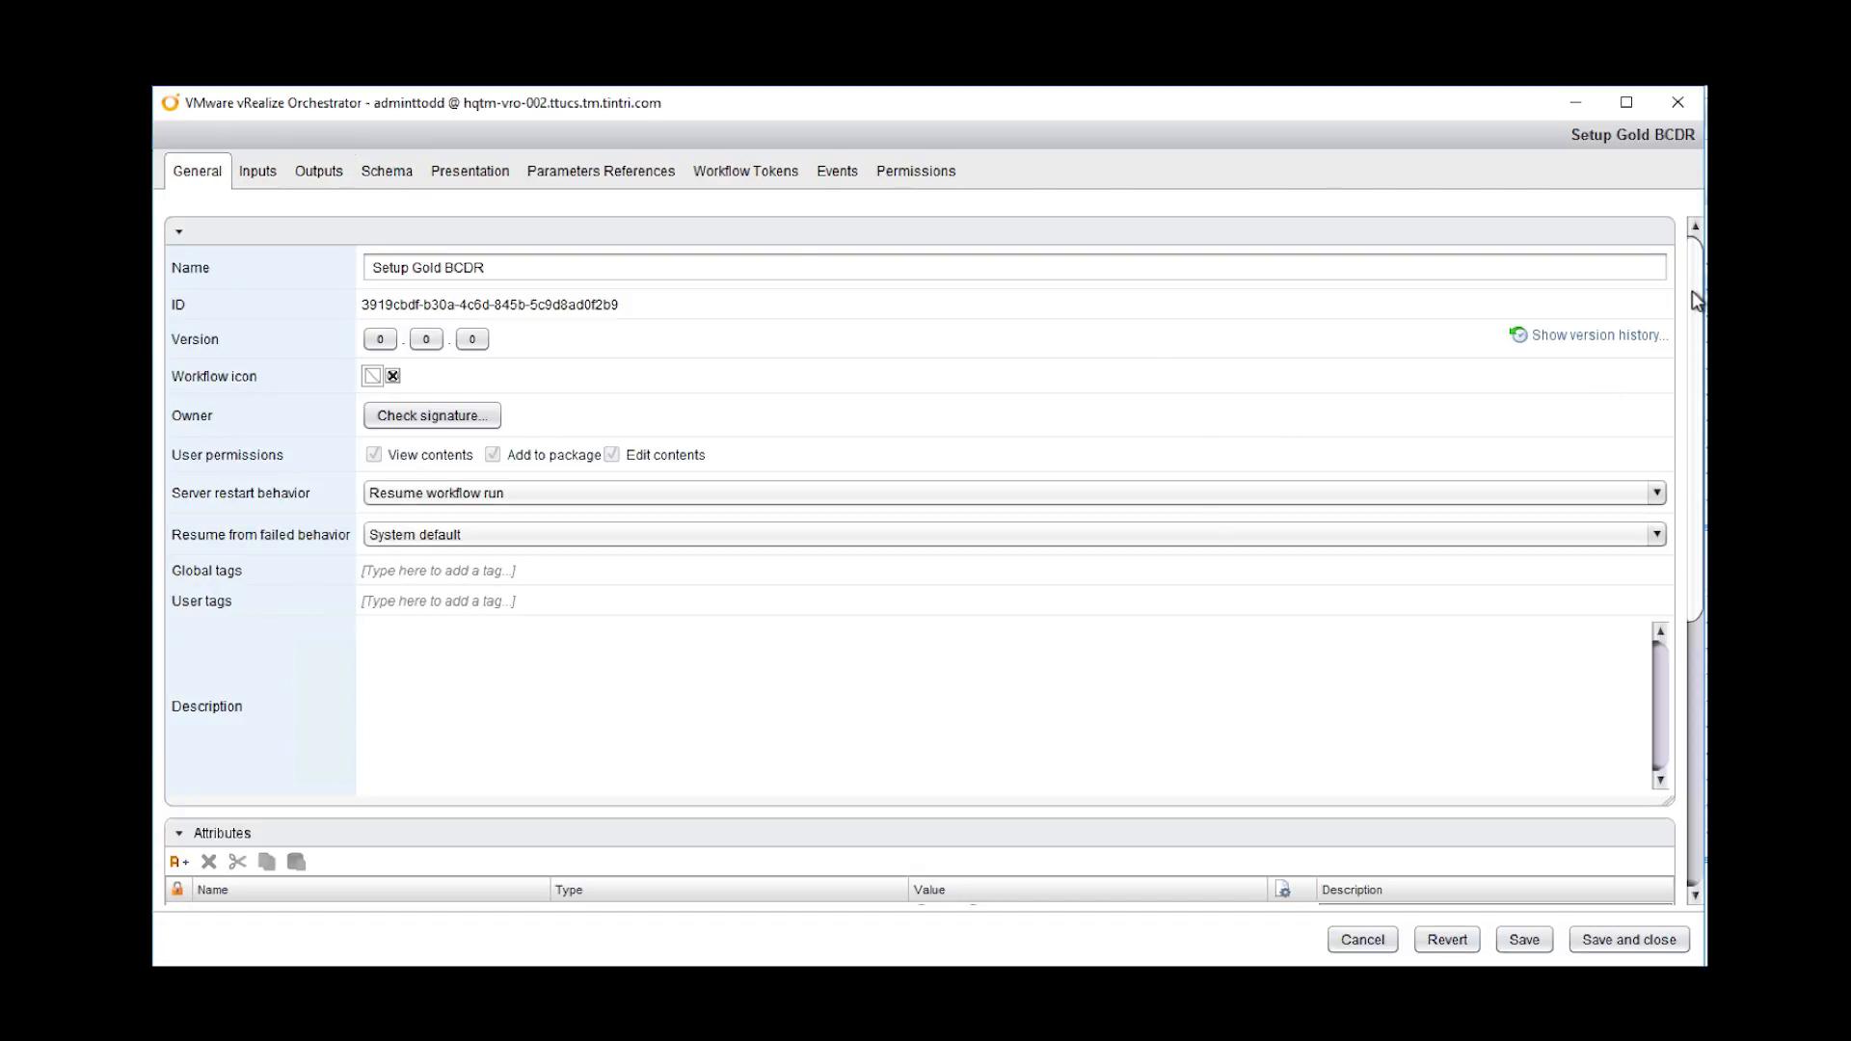
left_click_drag(1697, 303, 1703, 569)
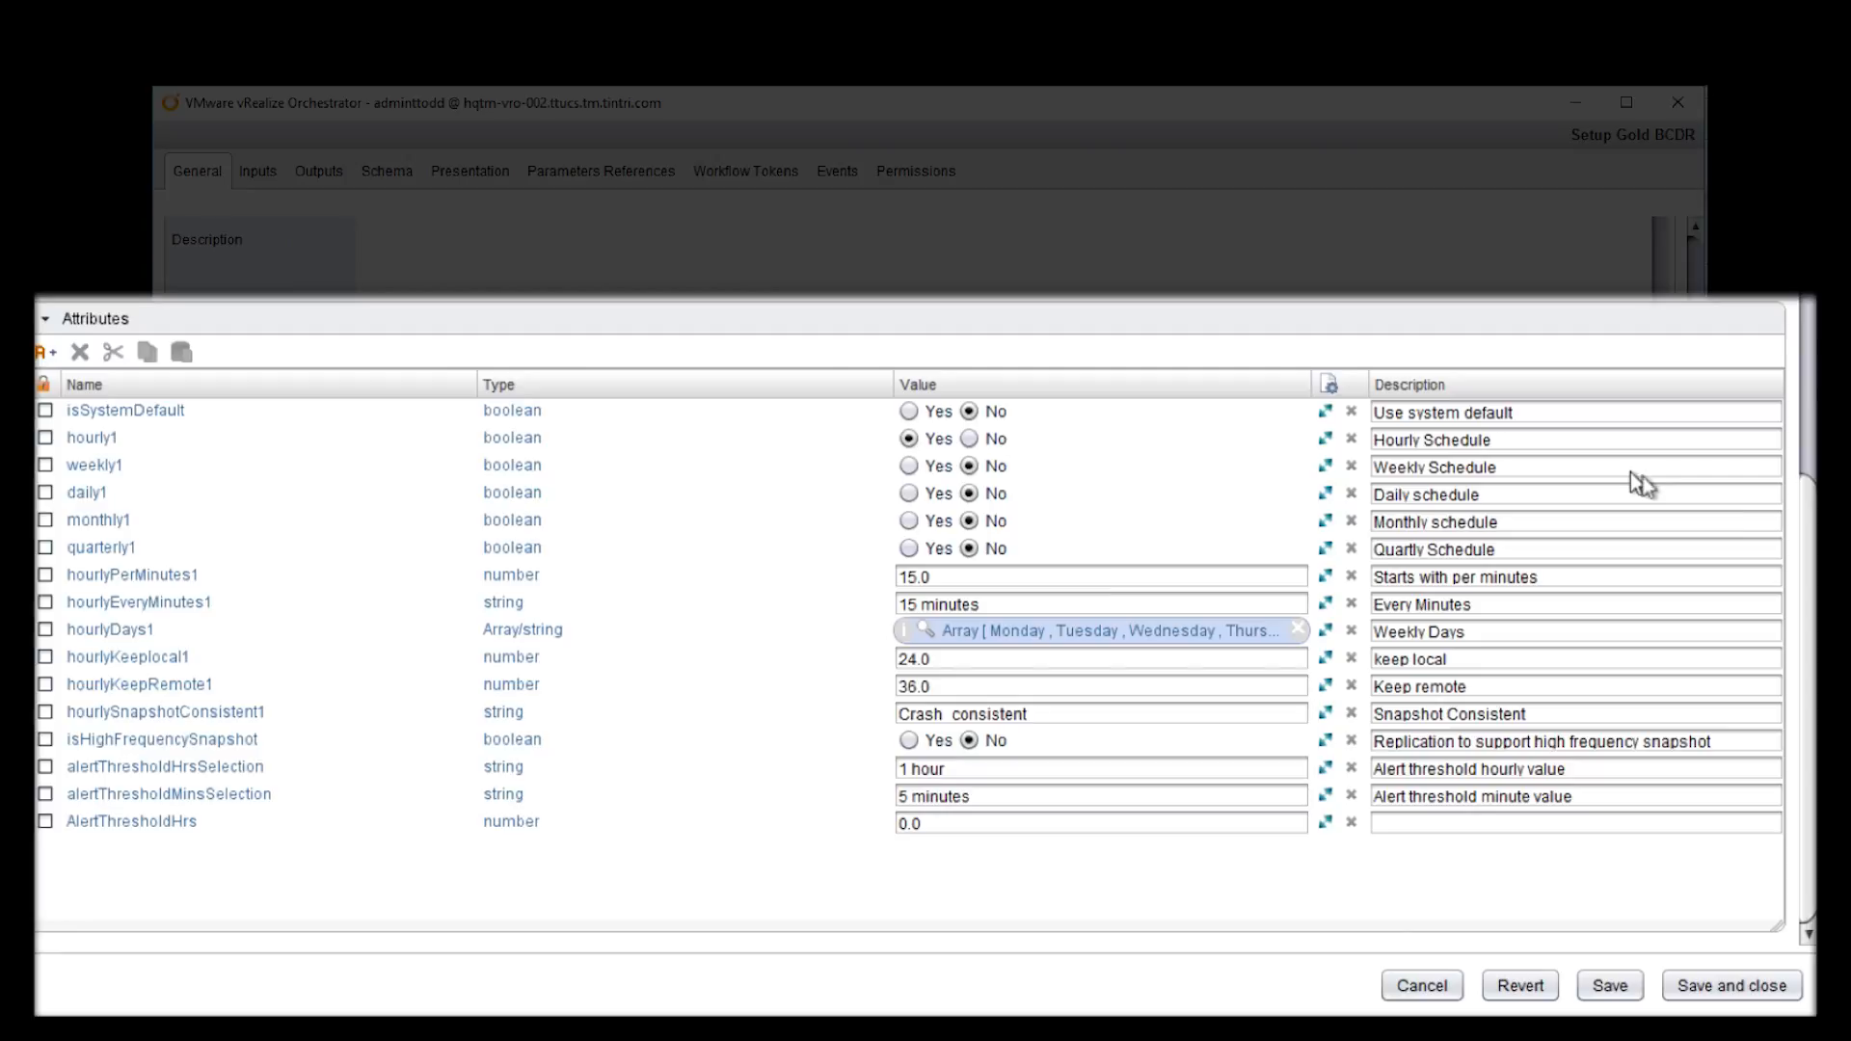
- Review the protectBySnapshotSchedule action's input parameter mappings and visual binding in the Setup Gold BCDR schema
left_click_drag(1802, 530, 1694, 232)
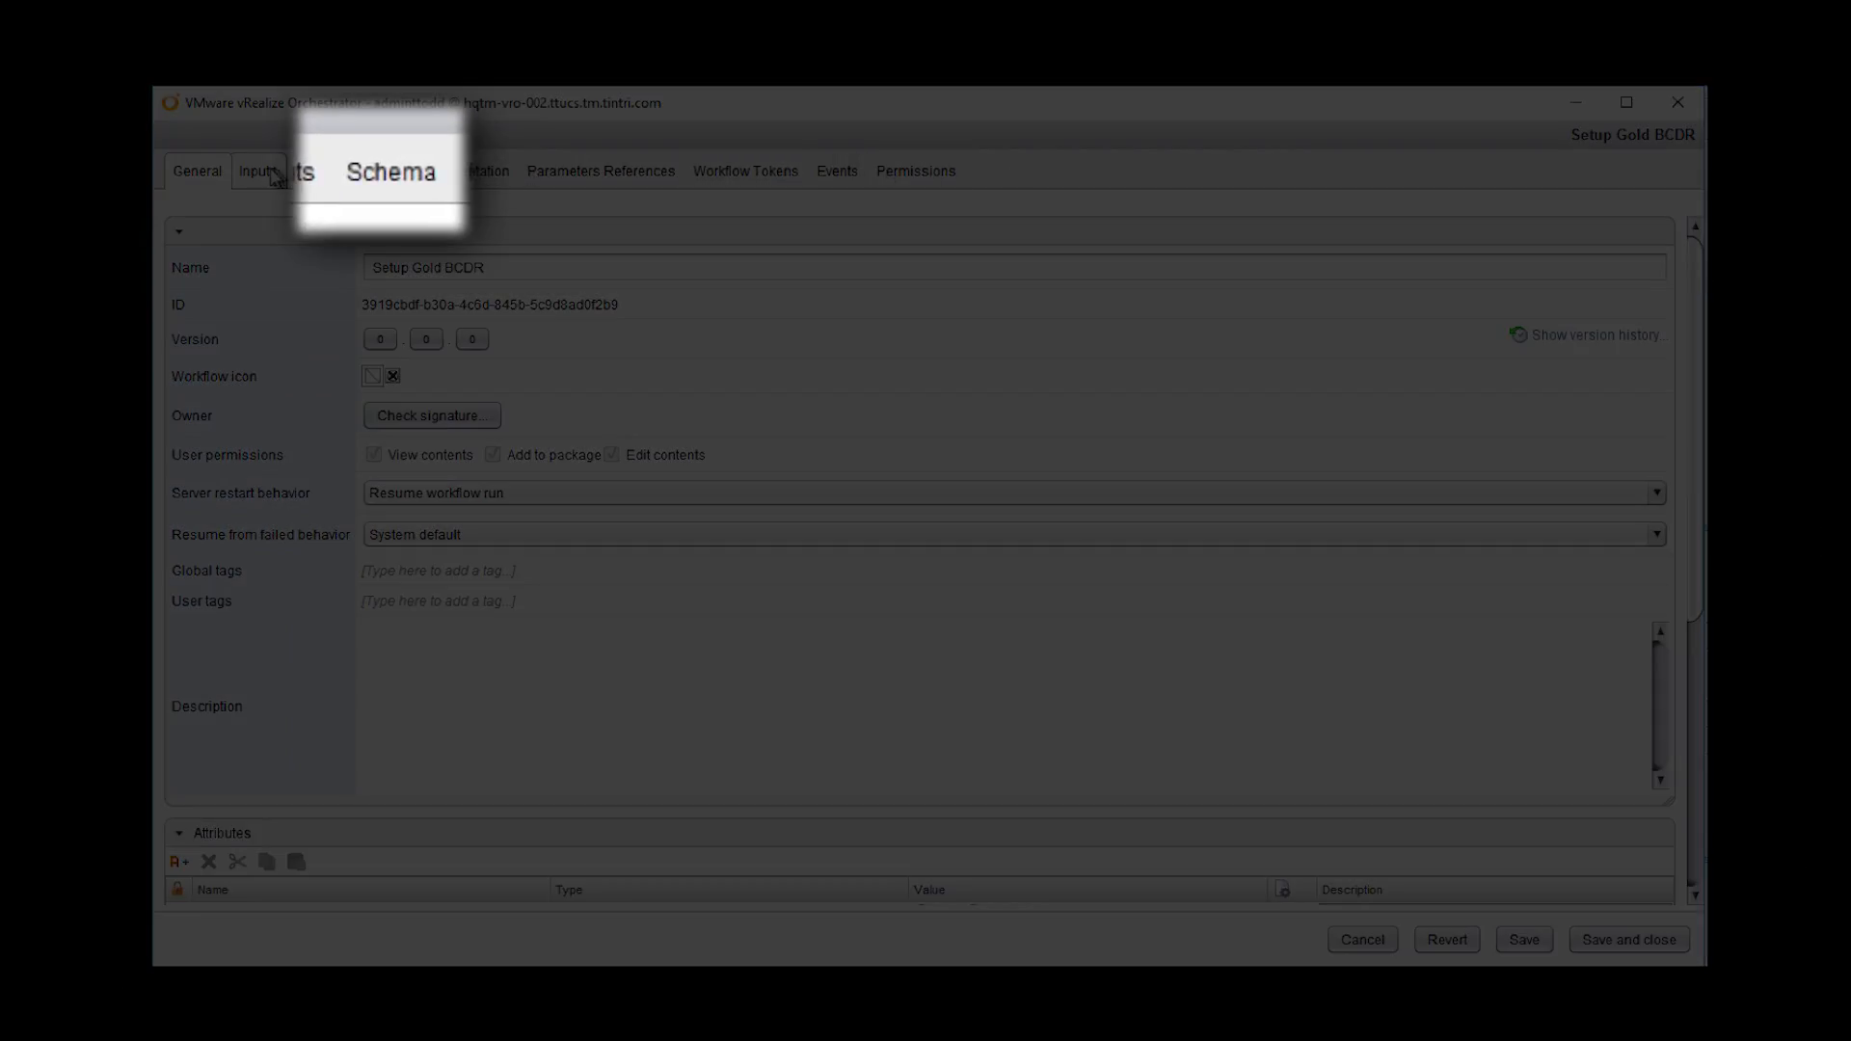
left_click(389, 172)
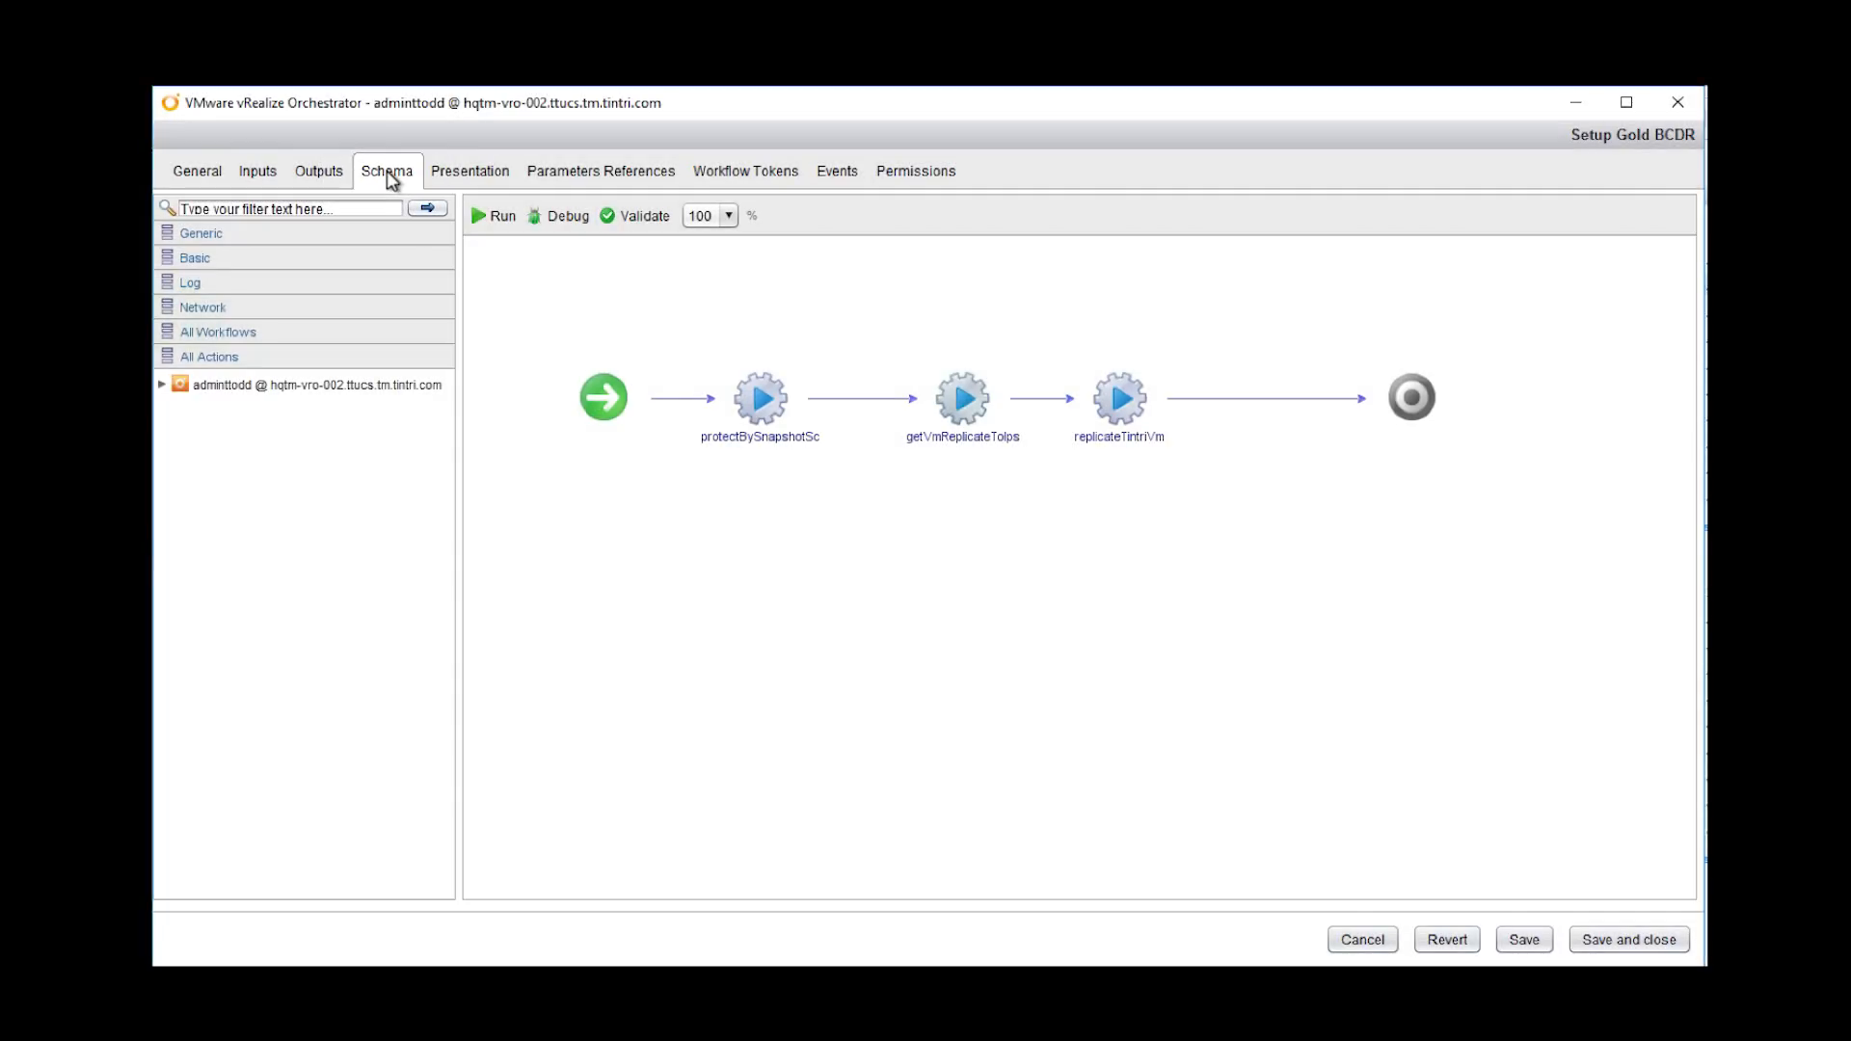
mouse_move(761, 374)
left_click(763, 362)
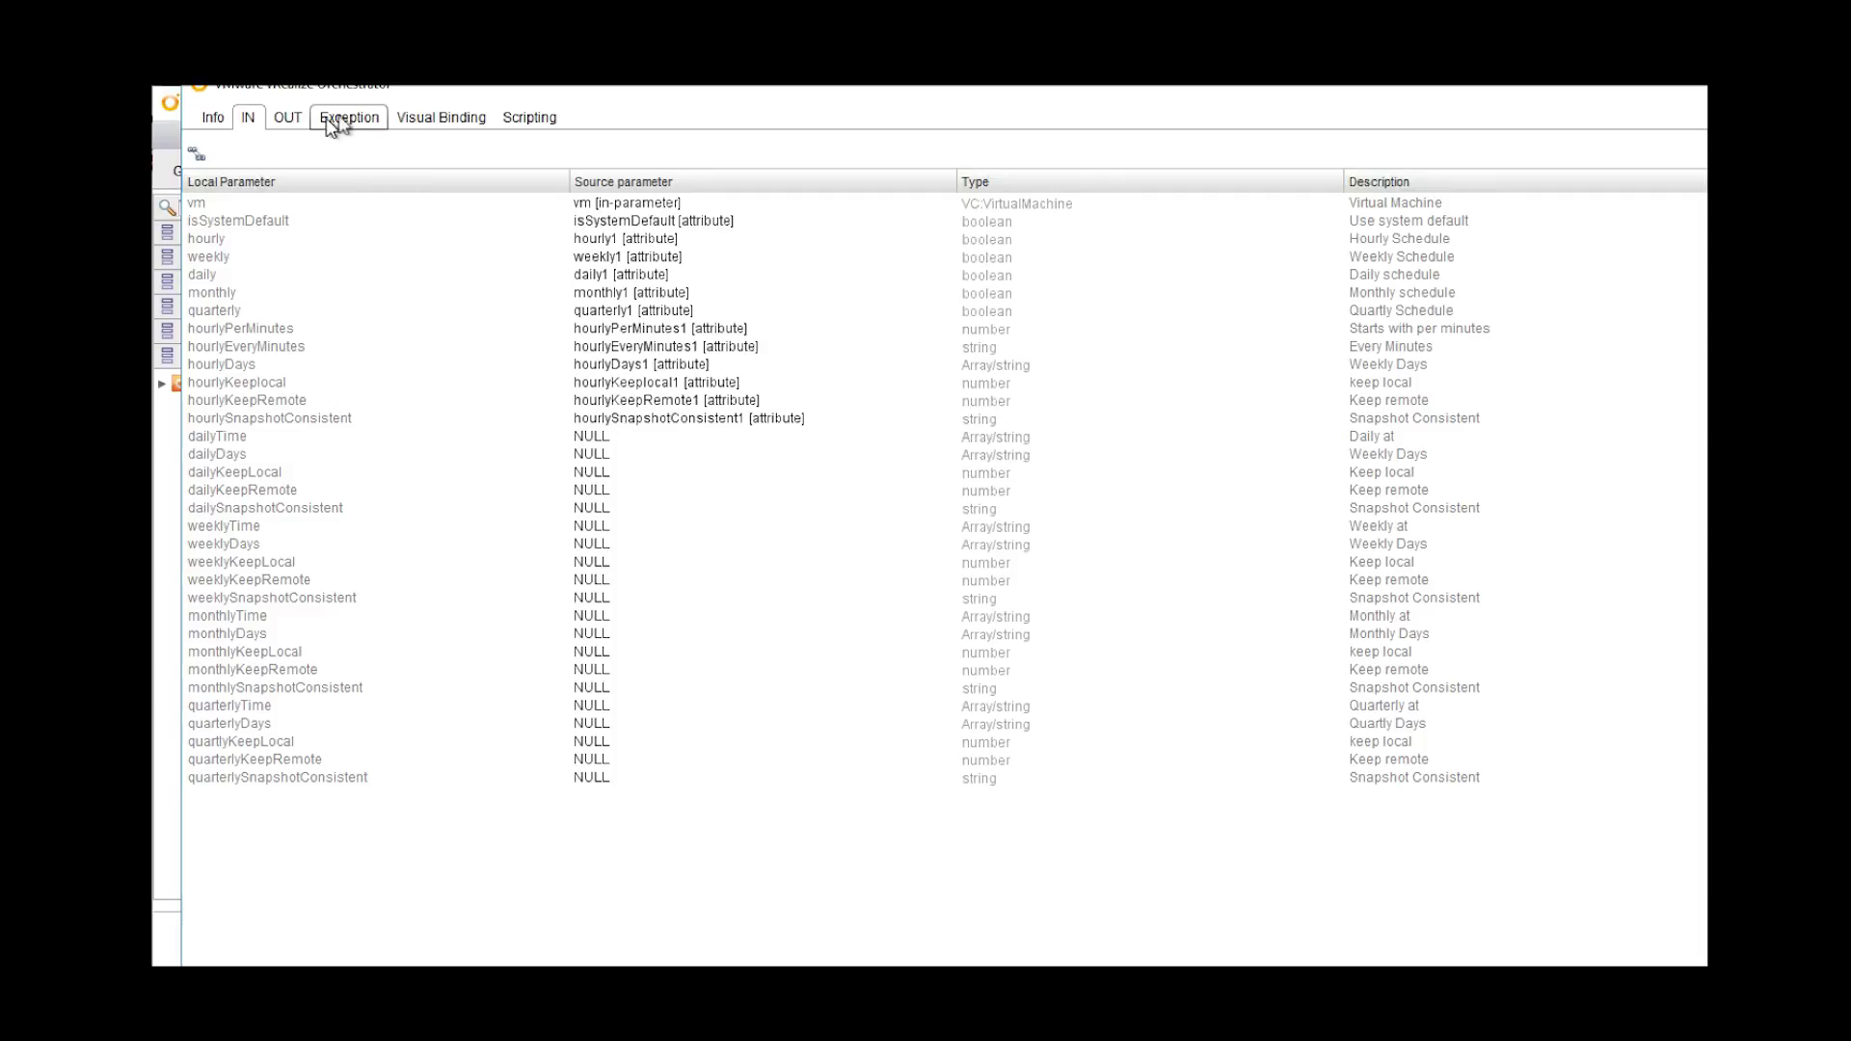
left_click(444, 117)
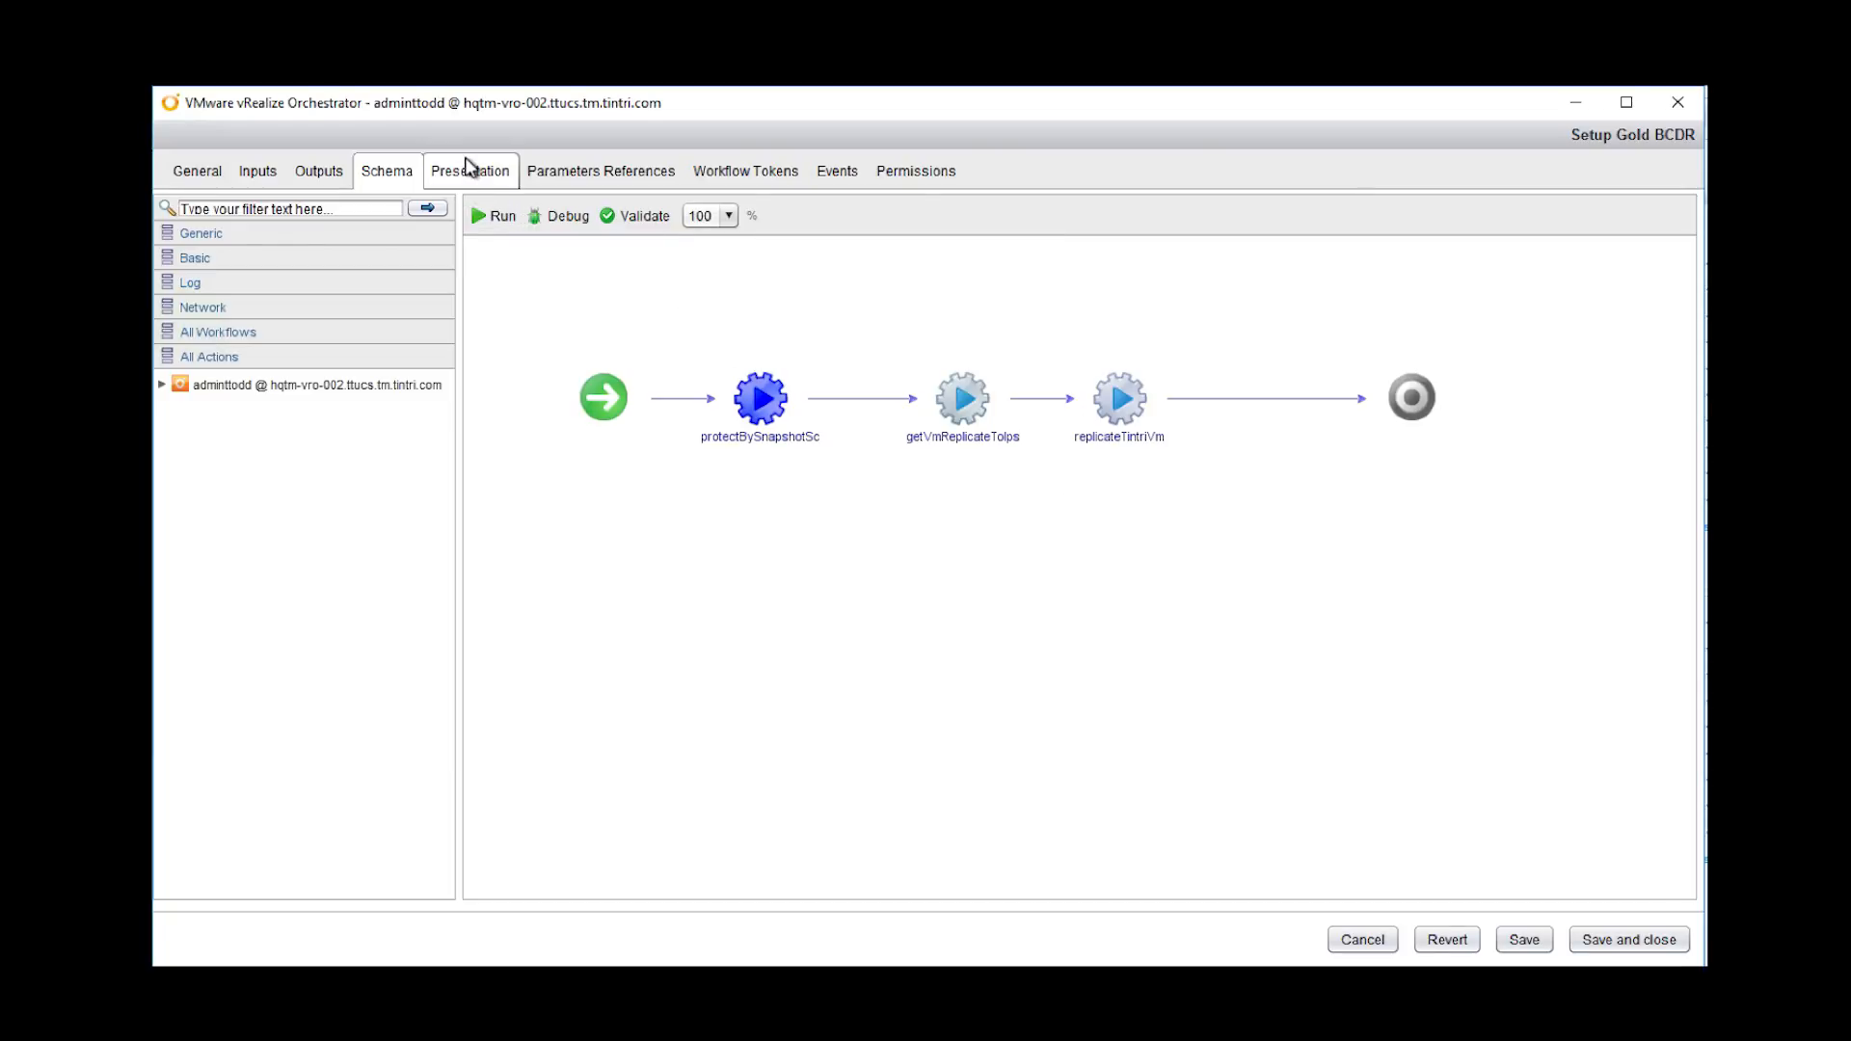
- Examine the presentation properties of the vm, isEnabled, sourceIpAddress and replicateList inputs
left_click(471, 176)
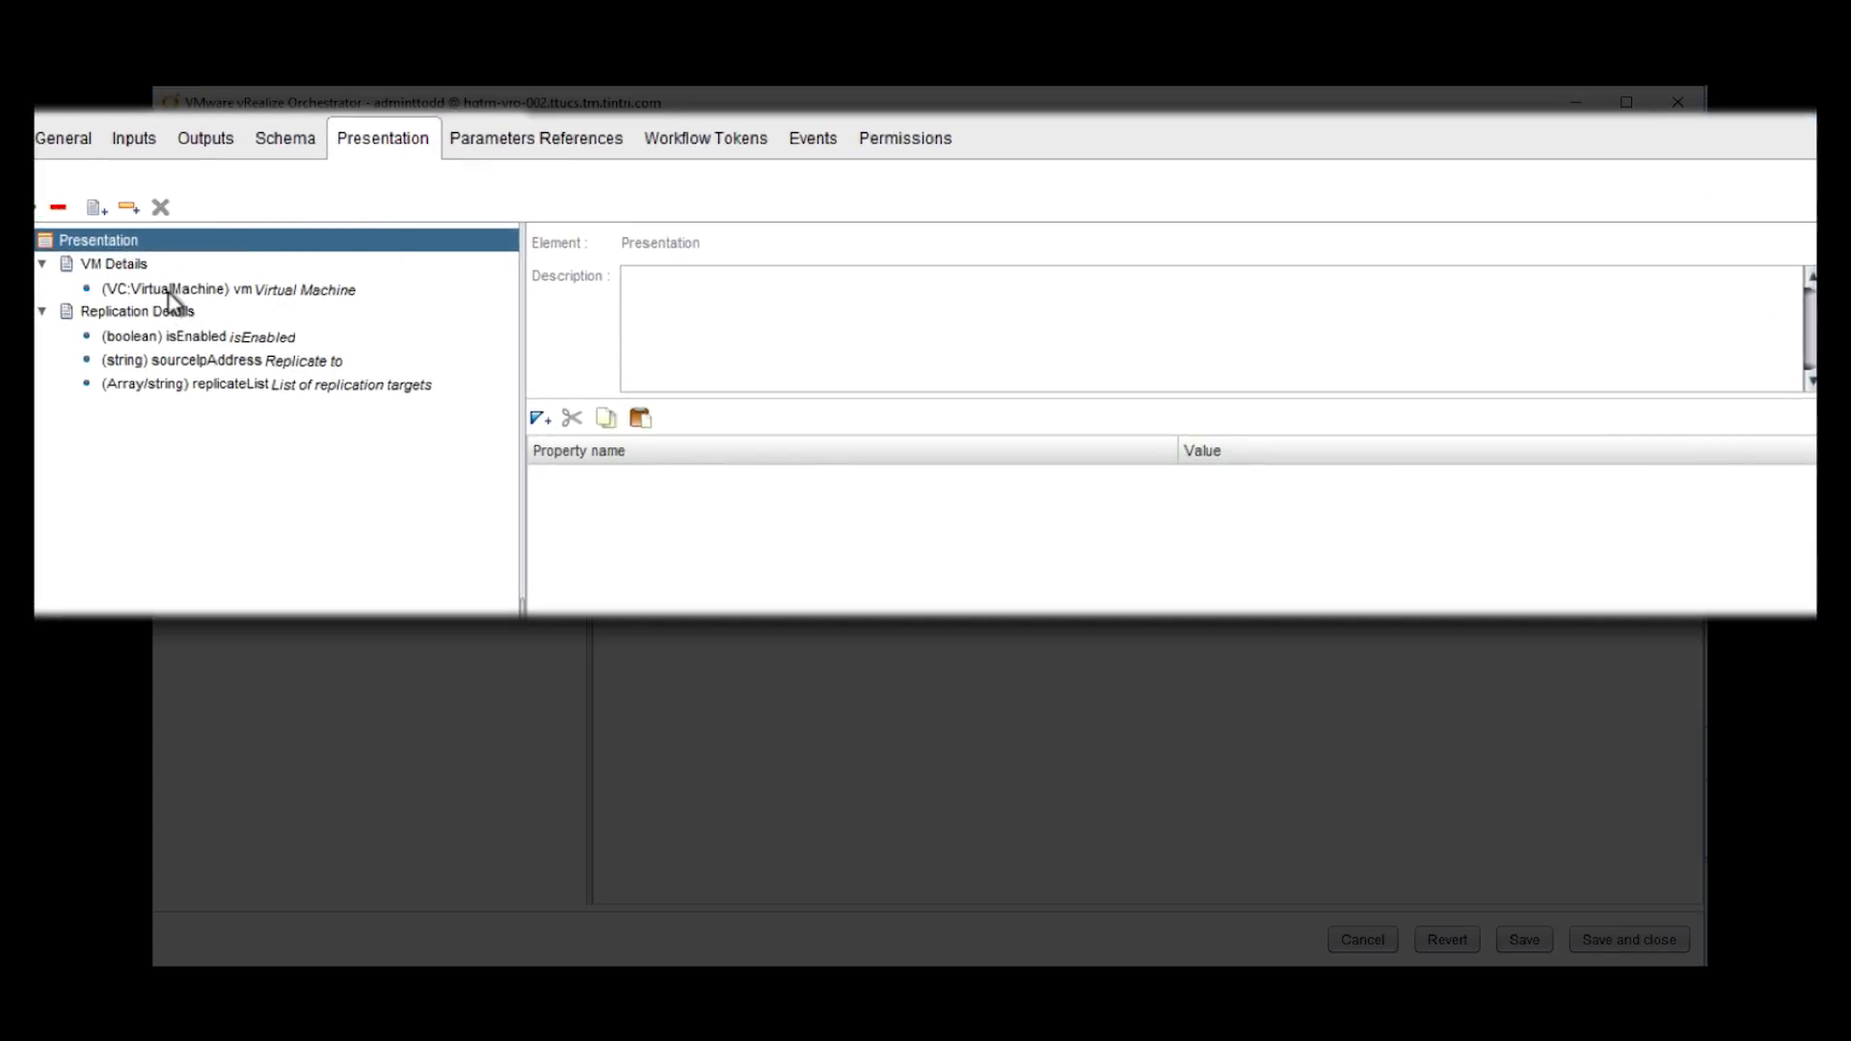
left_click(172, 291)
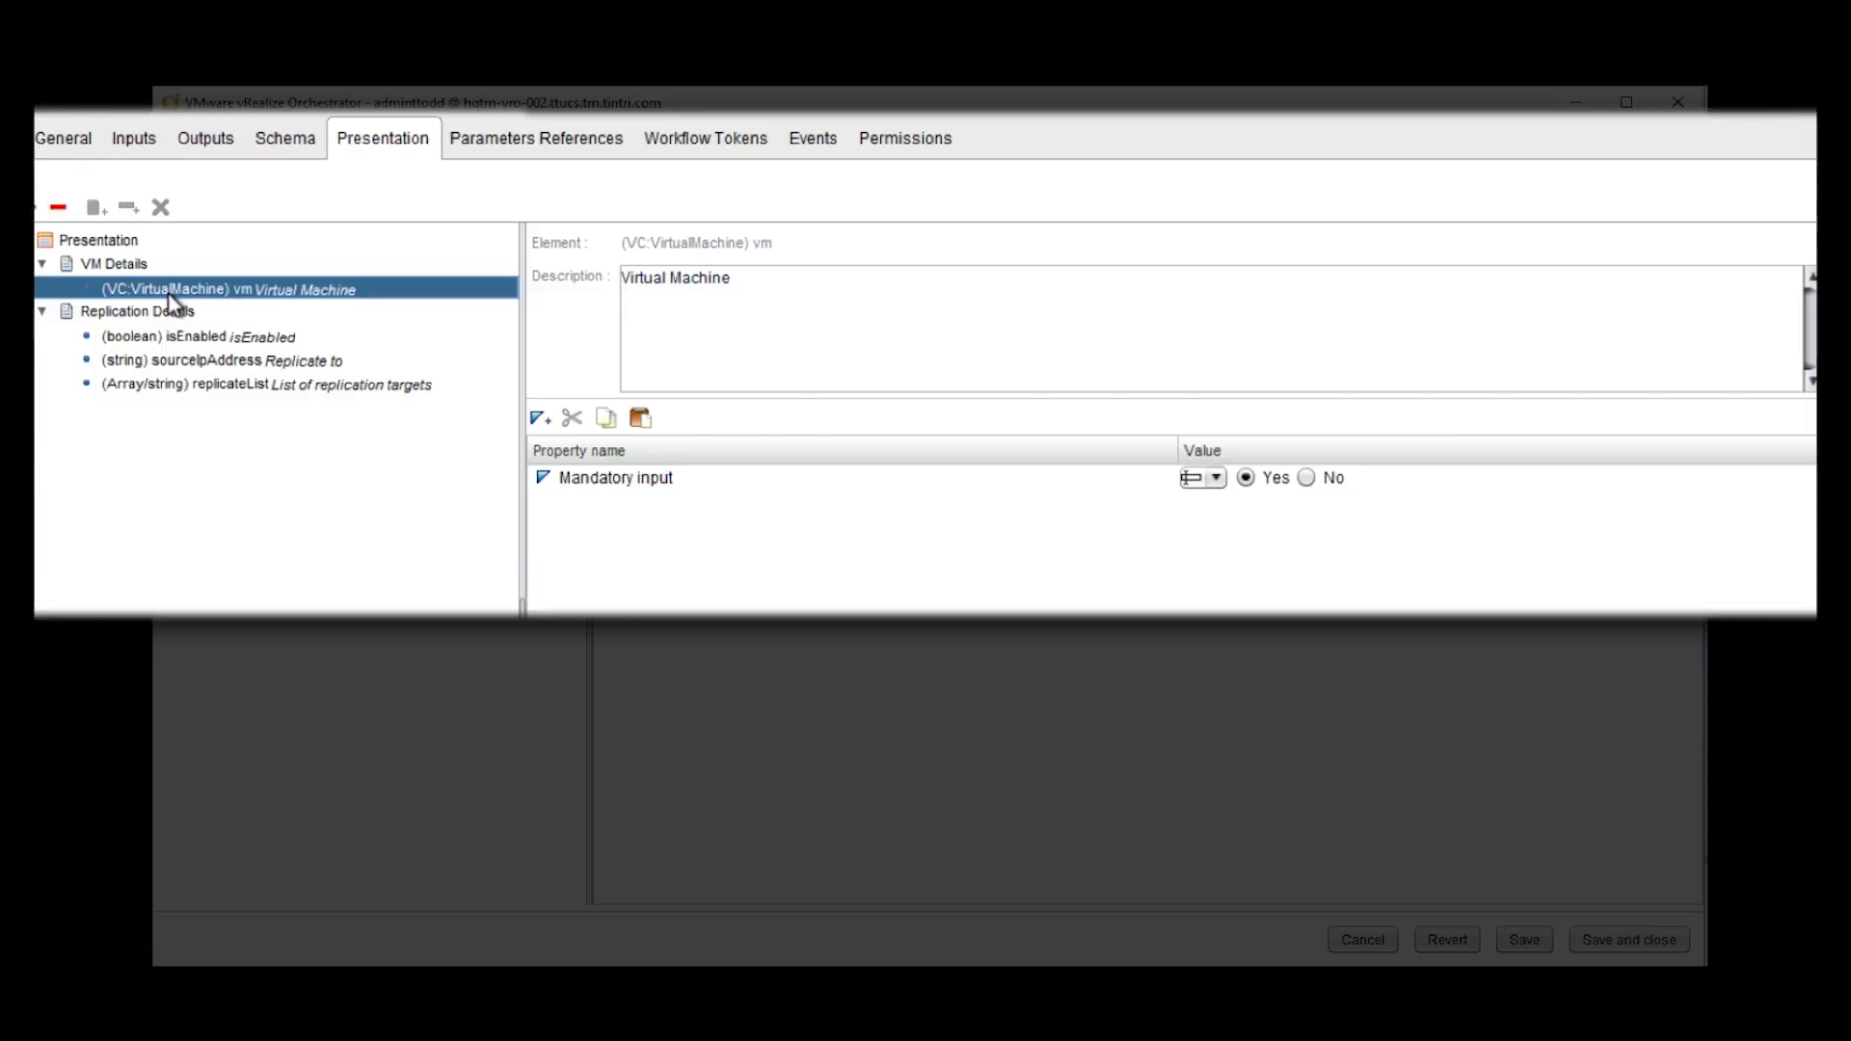
left_click(176, 339)
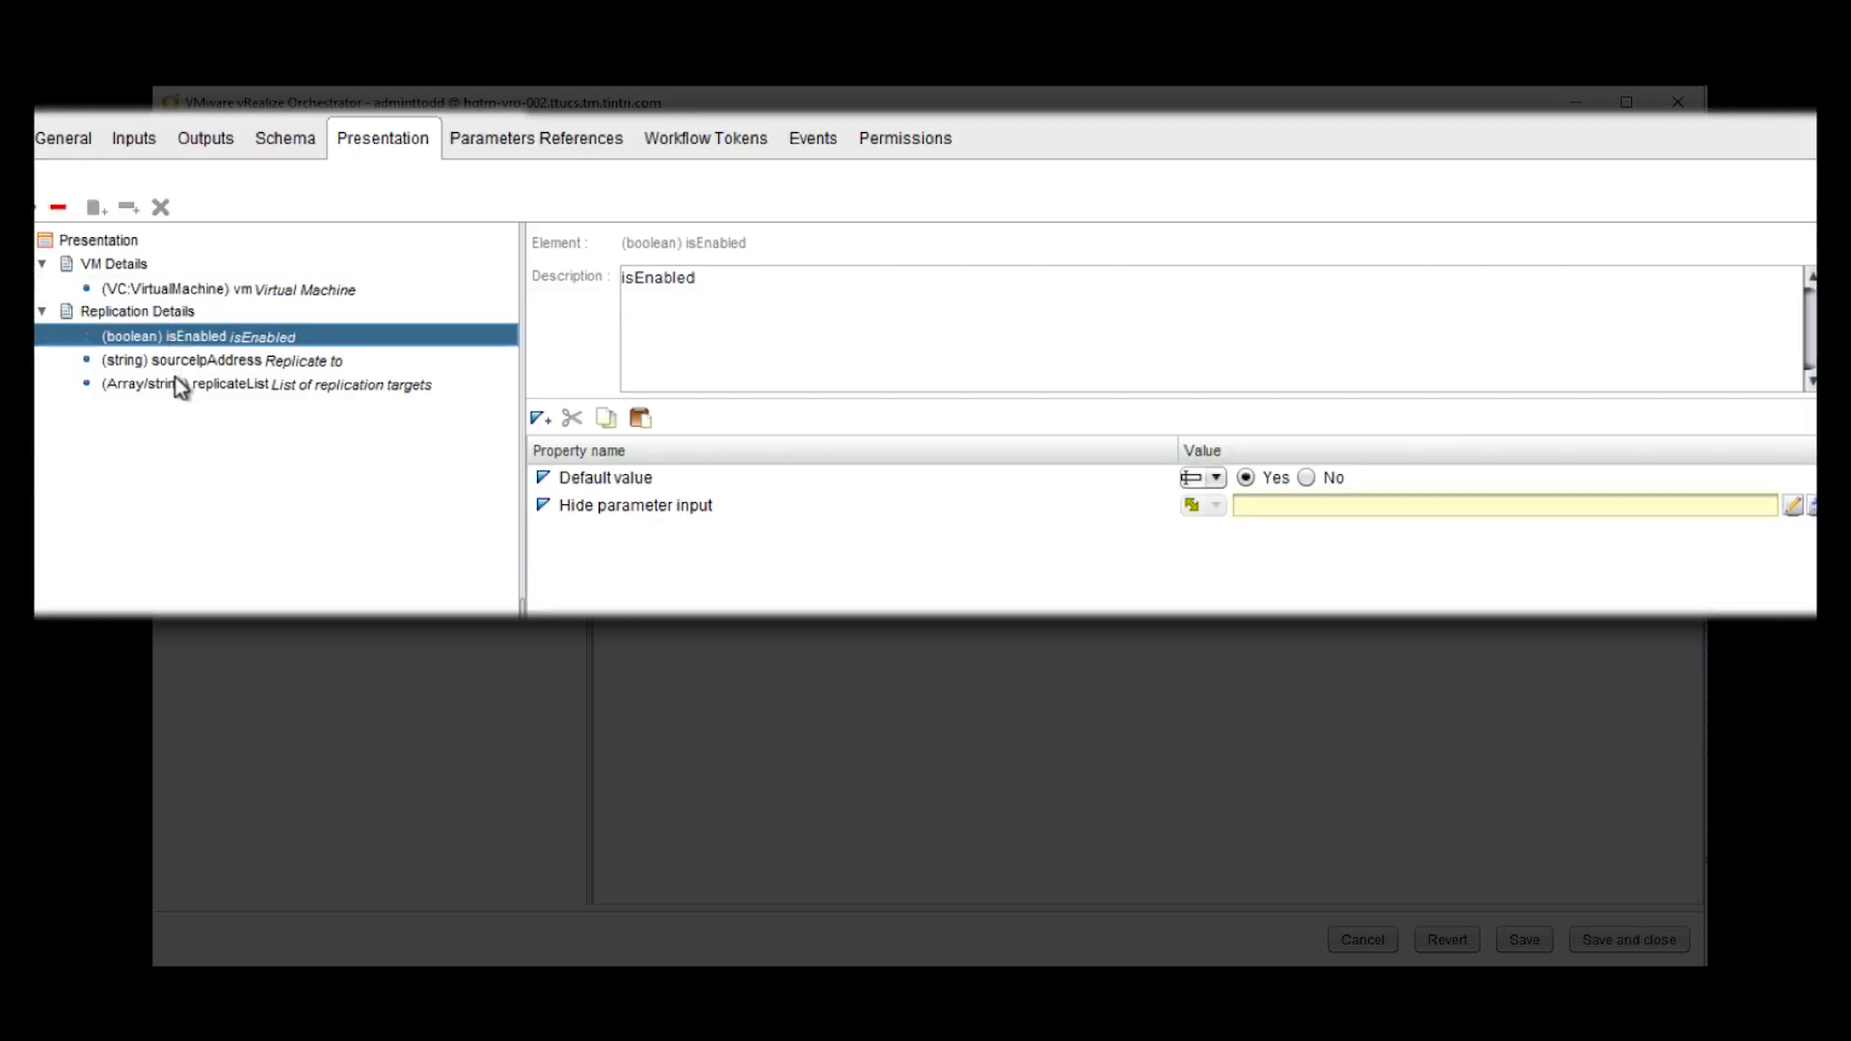
left_click(182, 363)
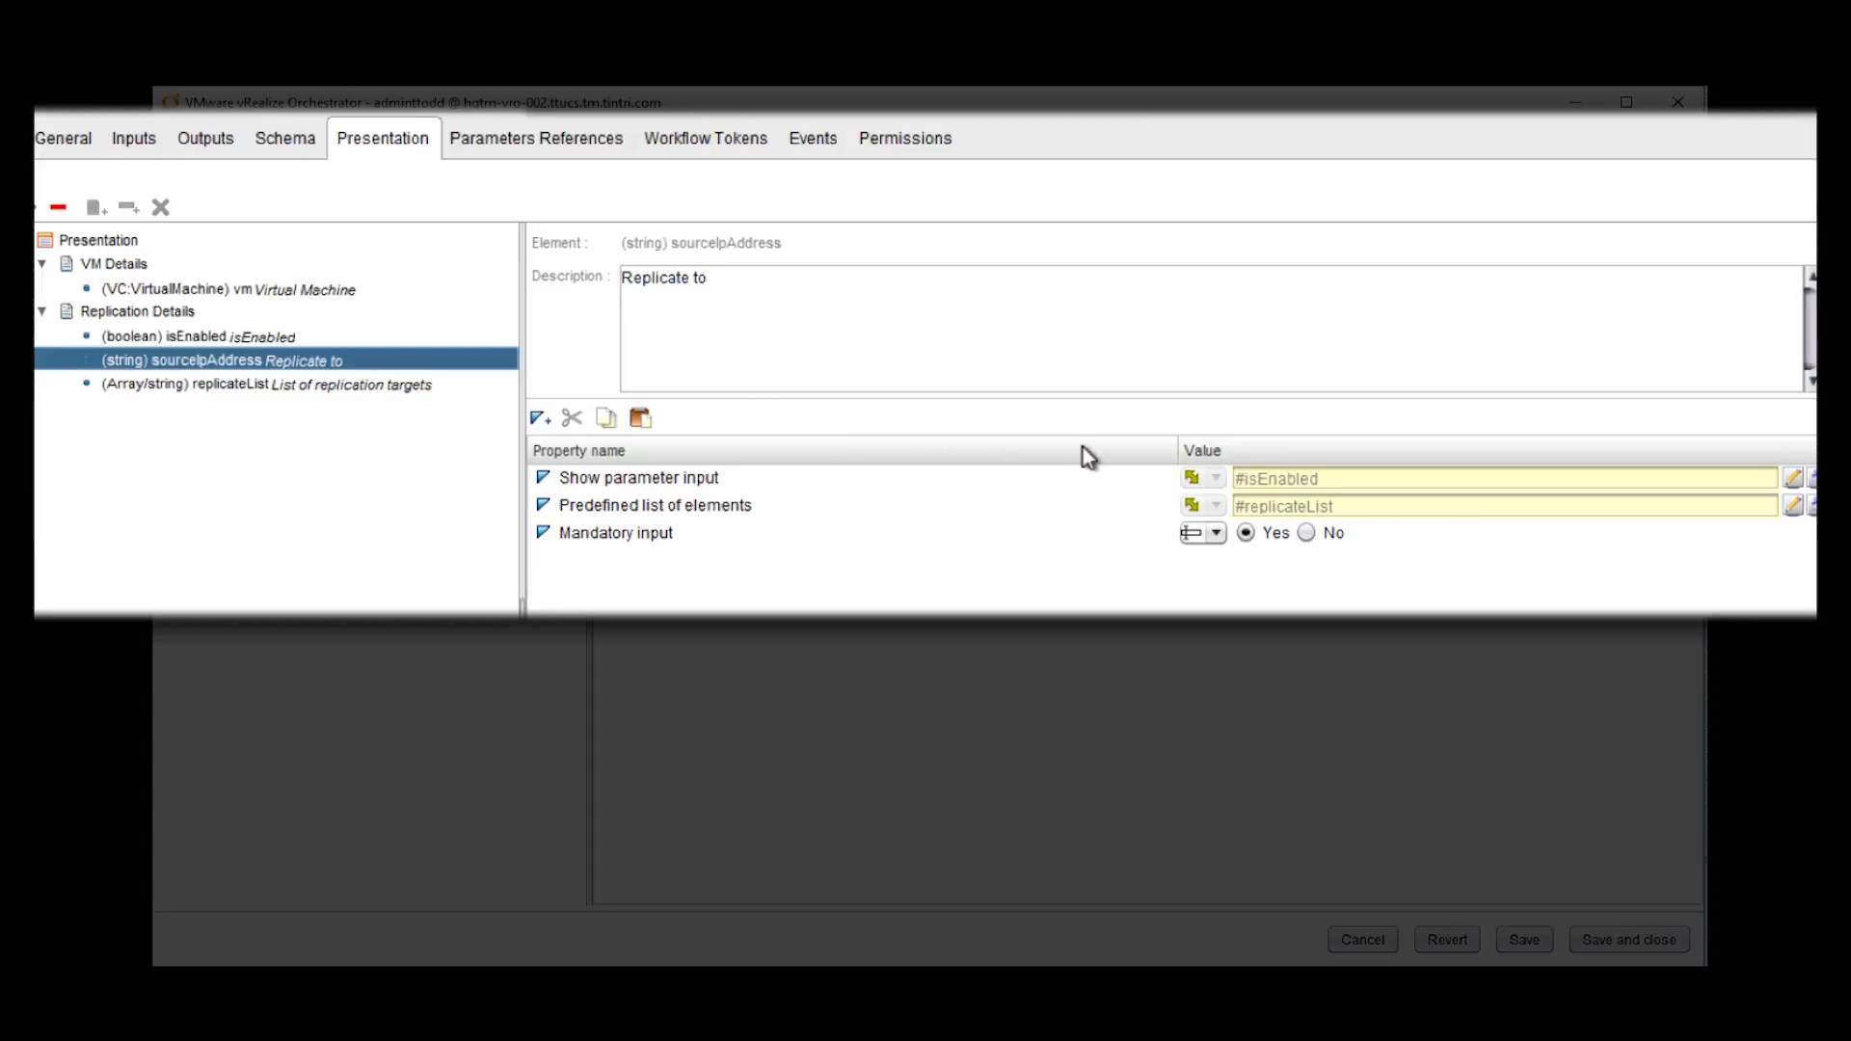
left_click(367, 384)
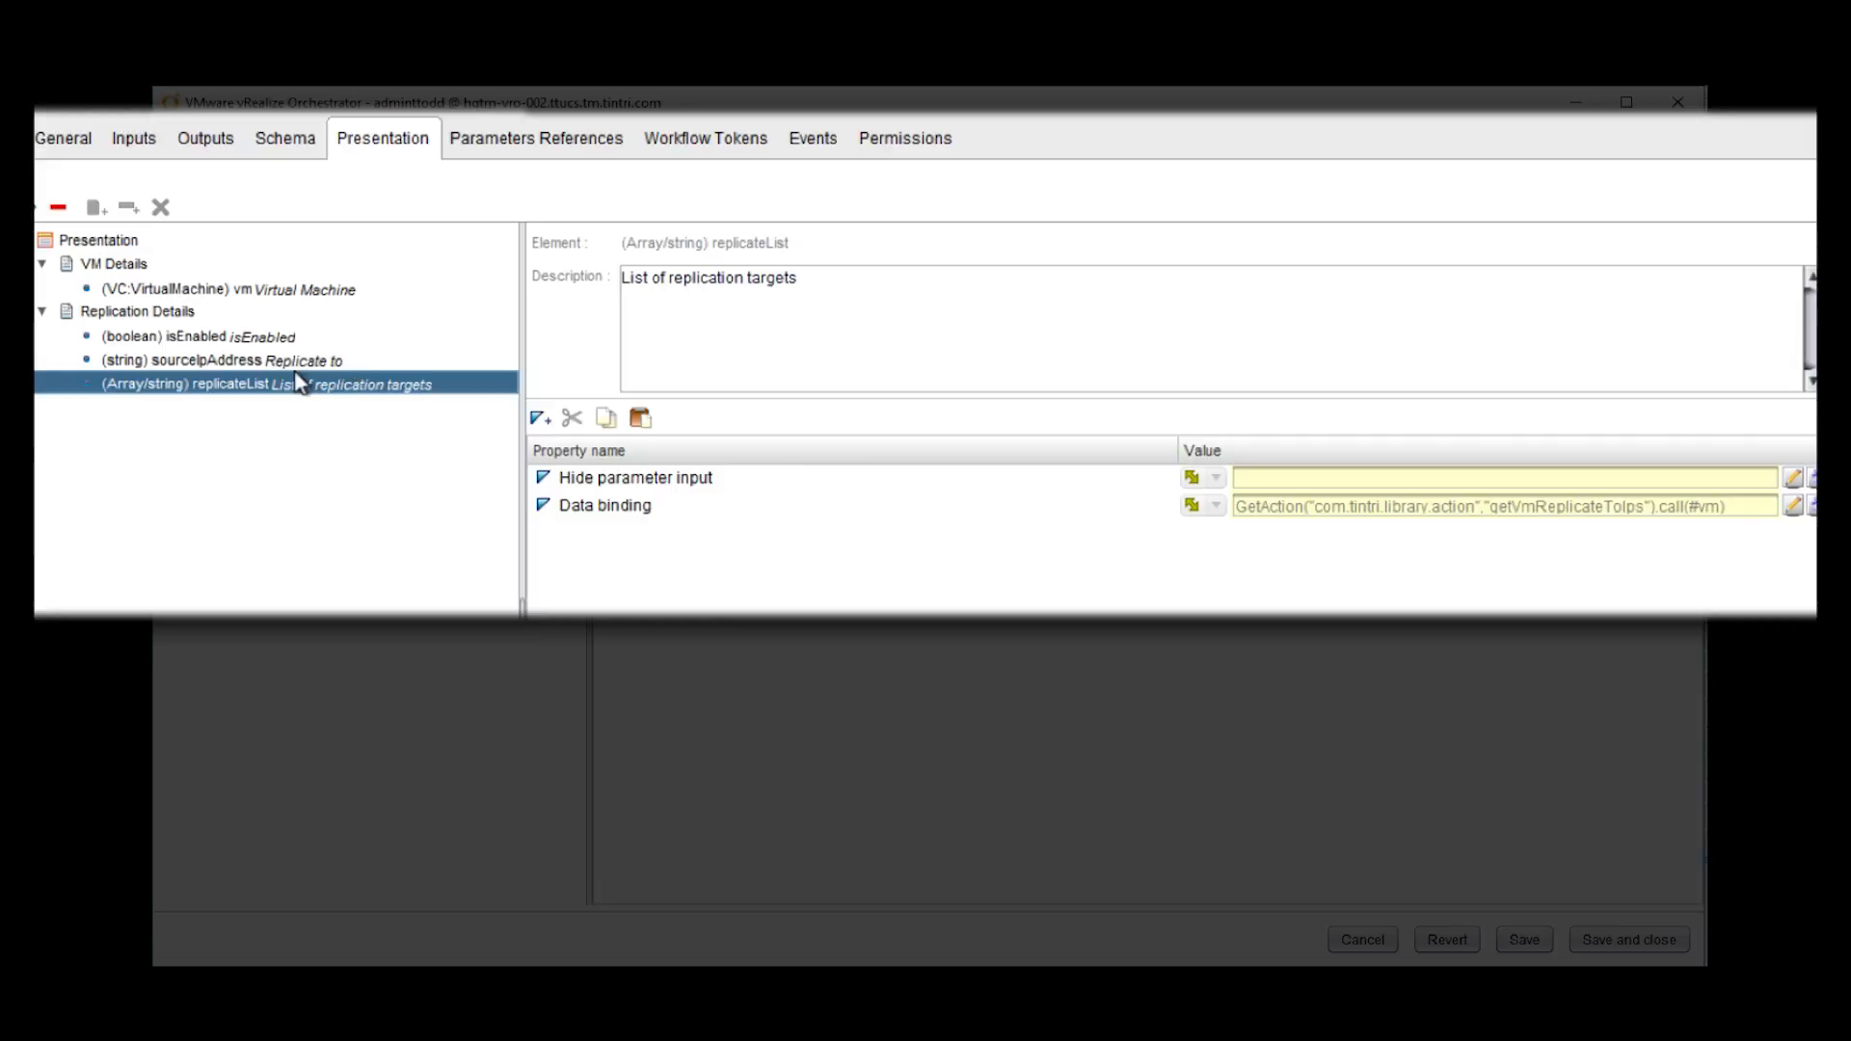
left_click(256, 358)
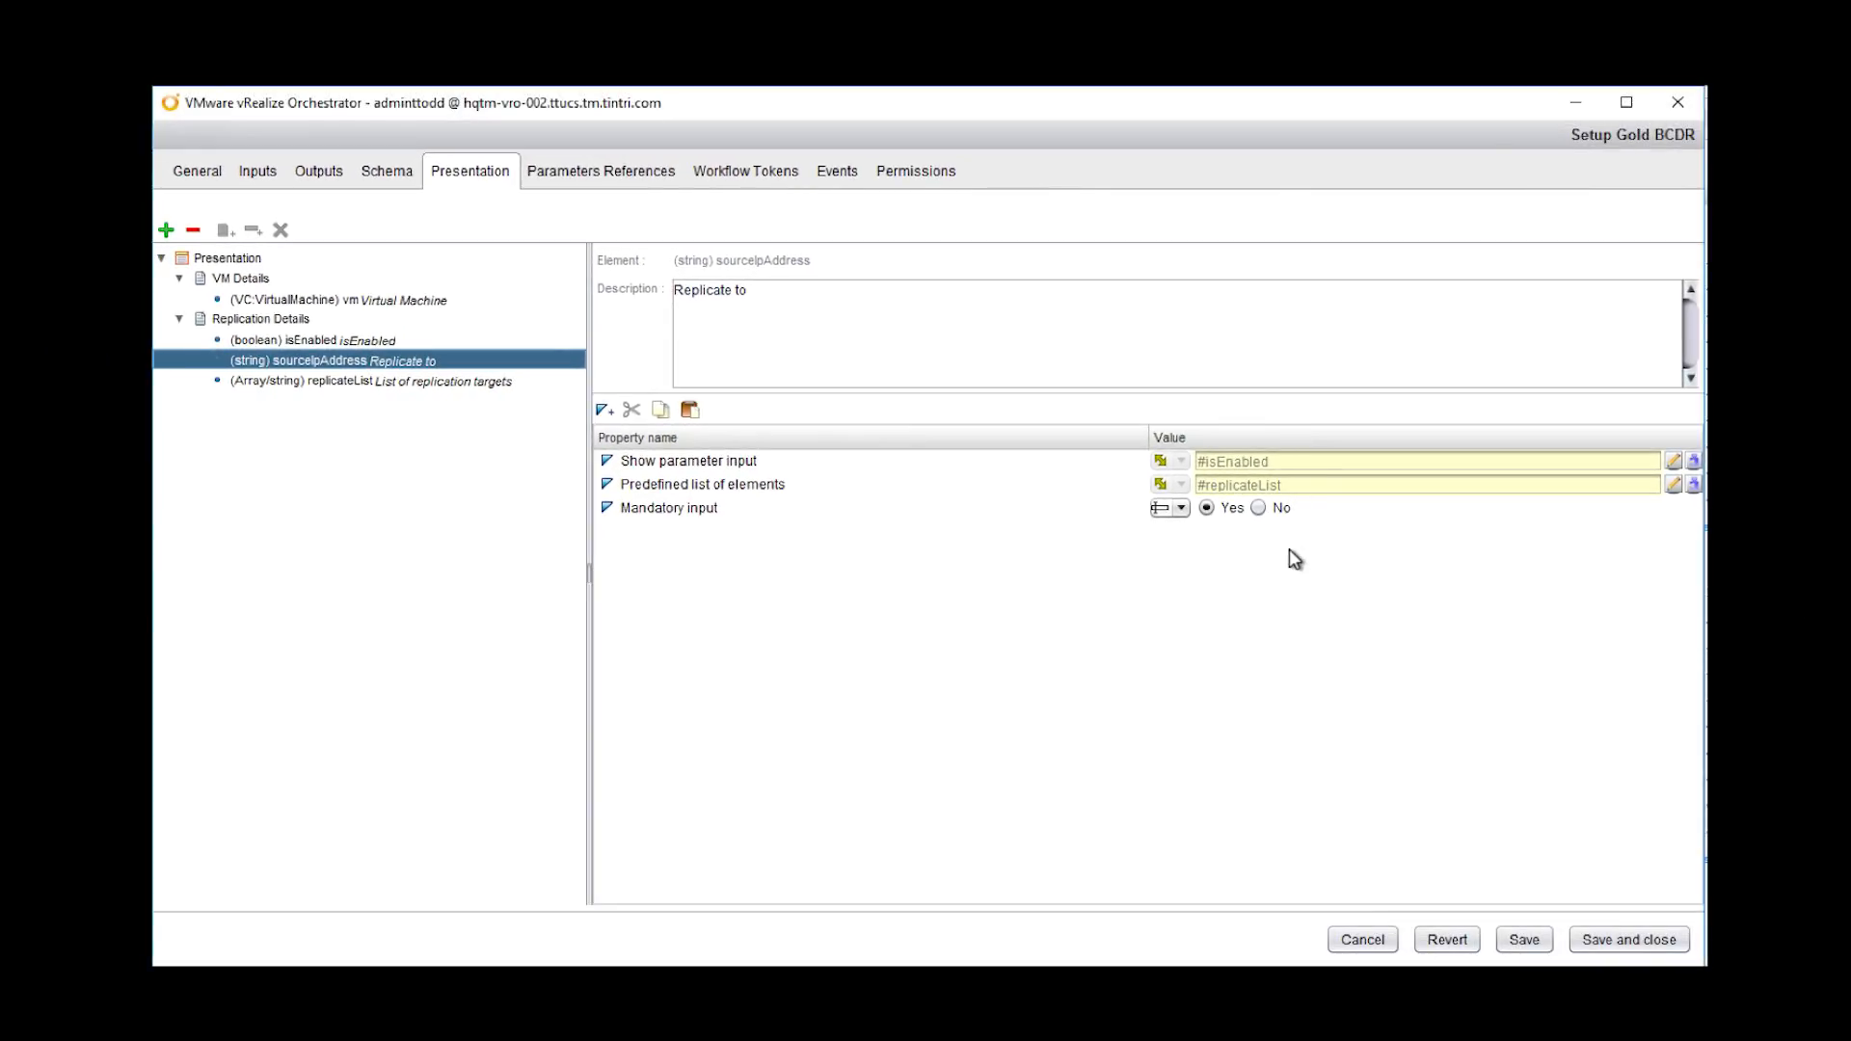
- Save and close the Setup Gold BCDR workflow editor and start the workflow from the Day-2-Tasks folder
left_click(1631, 938)
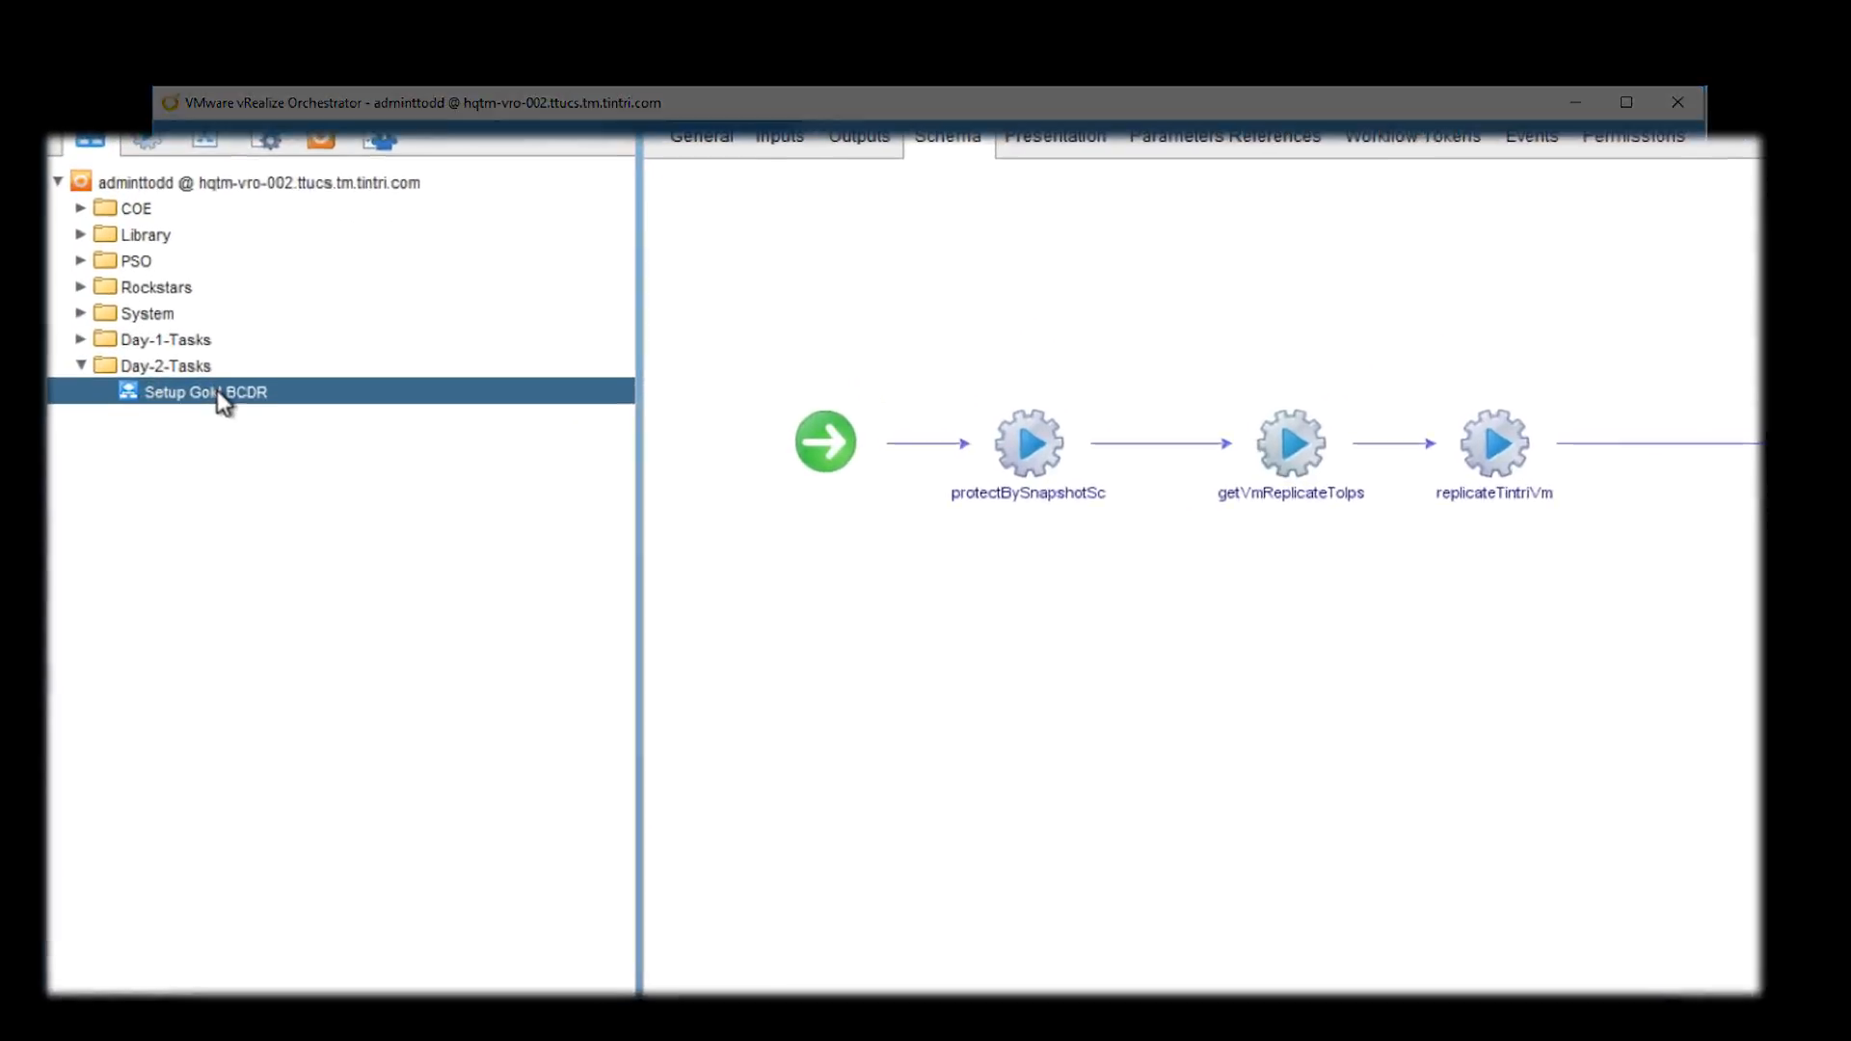
right_click(217, 391)
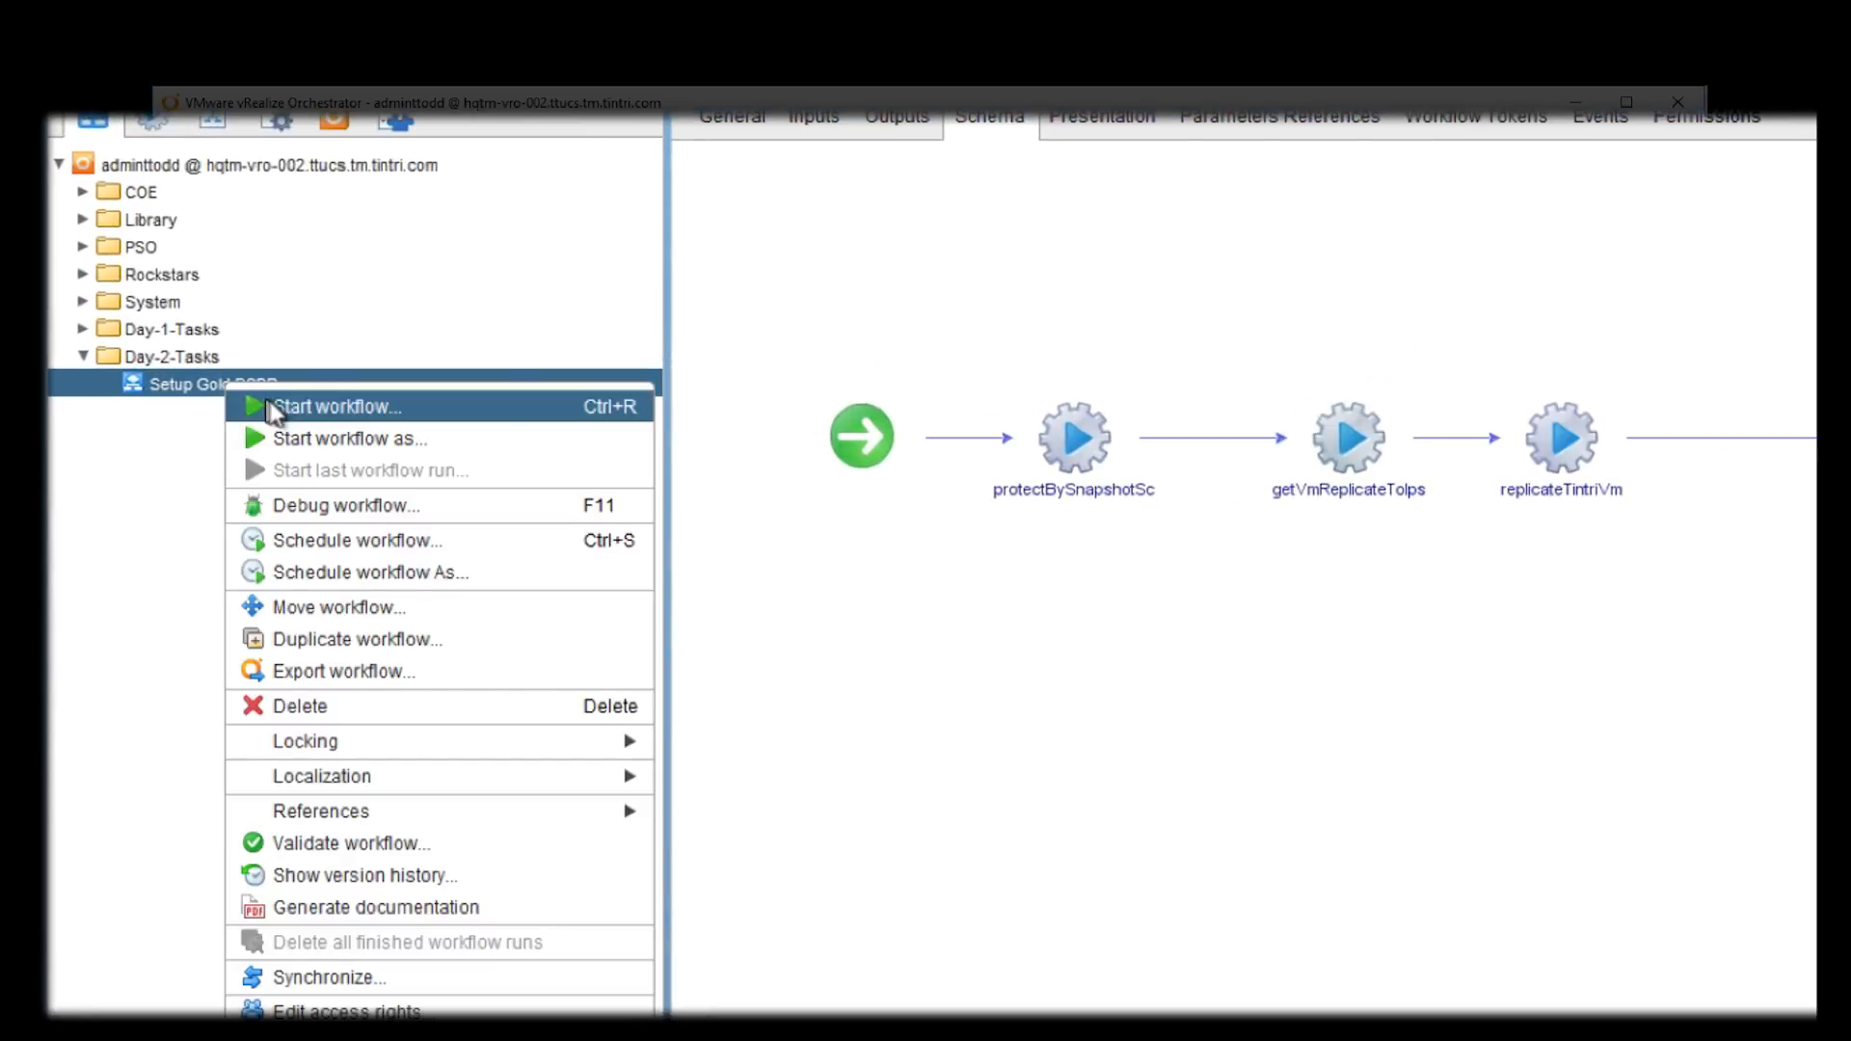
left_click(277, 411)
- Choose WebServer001 as the workflow's virtual machine from the VRM folder under the MountainView datacenter's vm folder
left_click(901, 255)
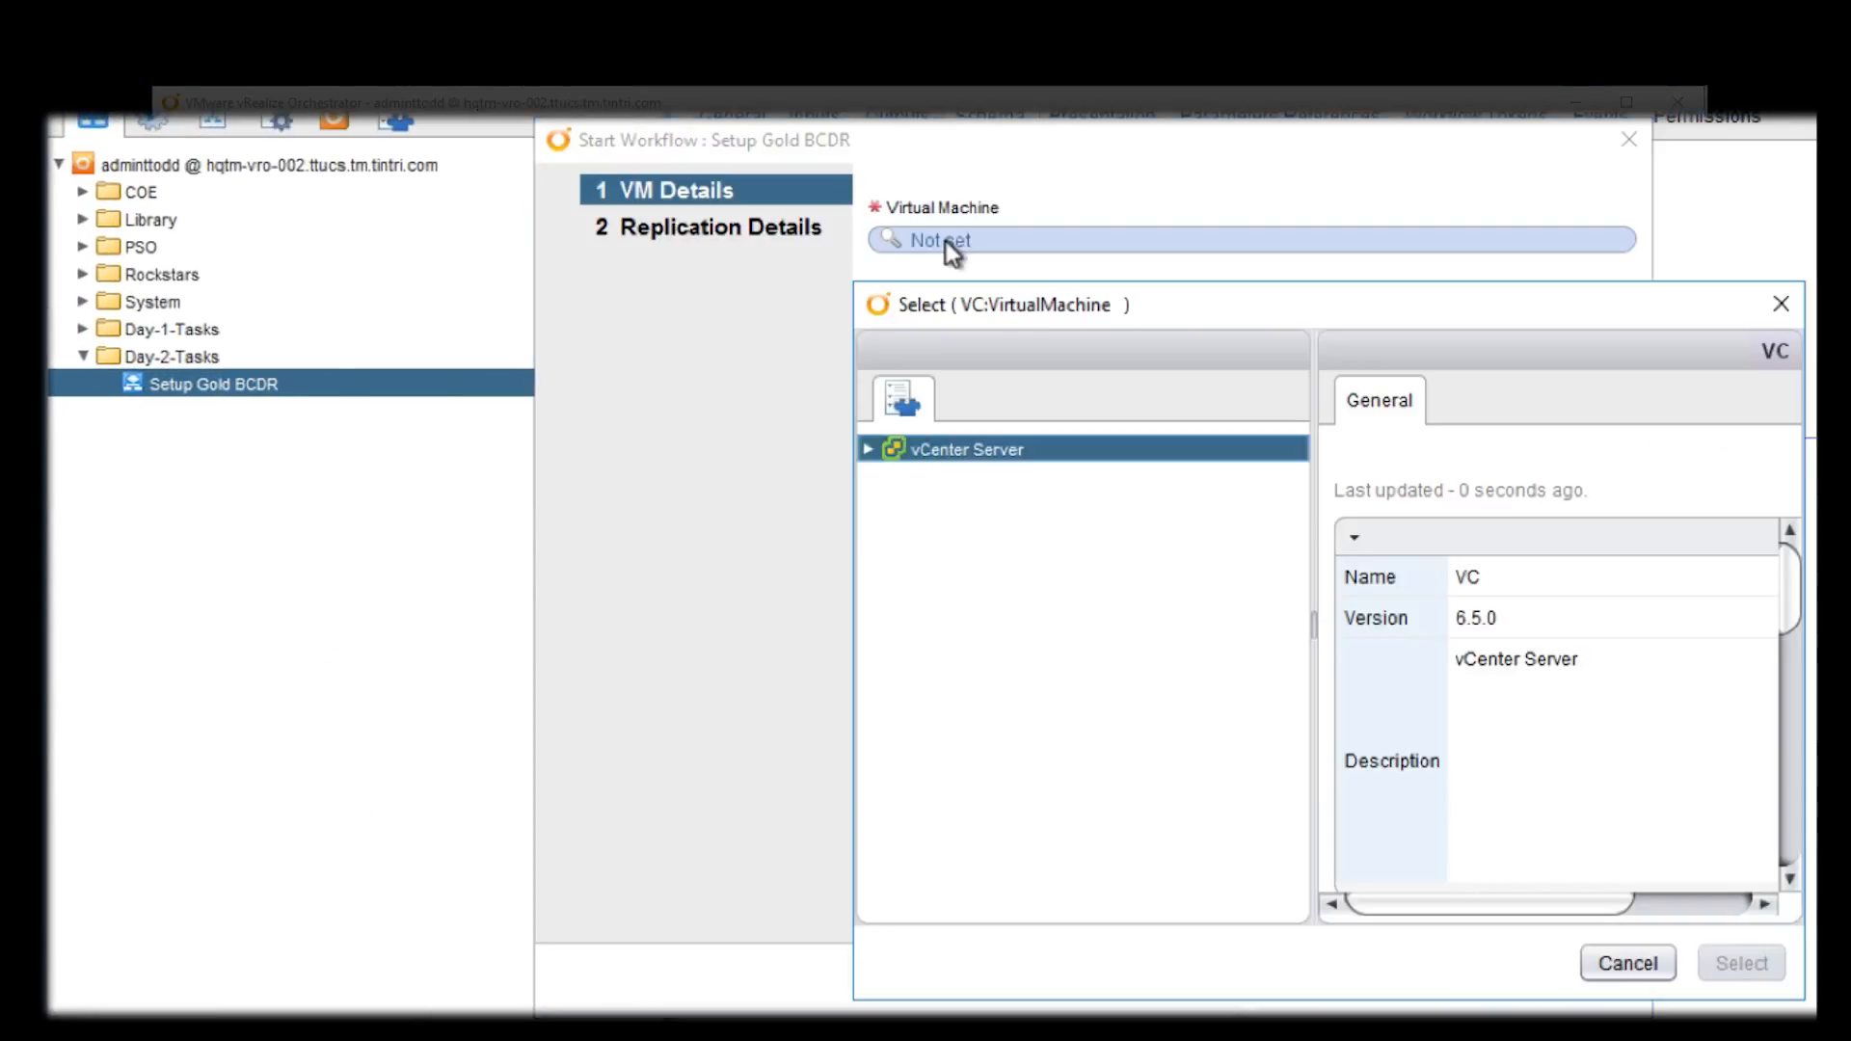
left_click(869, 449)
left_click(893, 476)
left_click(918, 504)
left_click(942, 532)
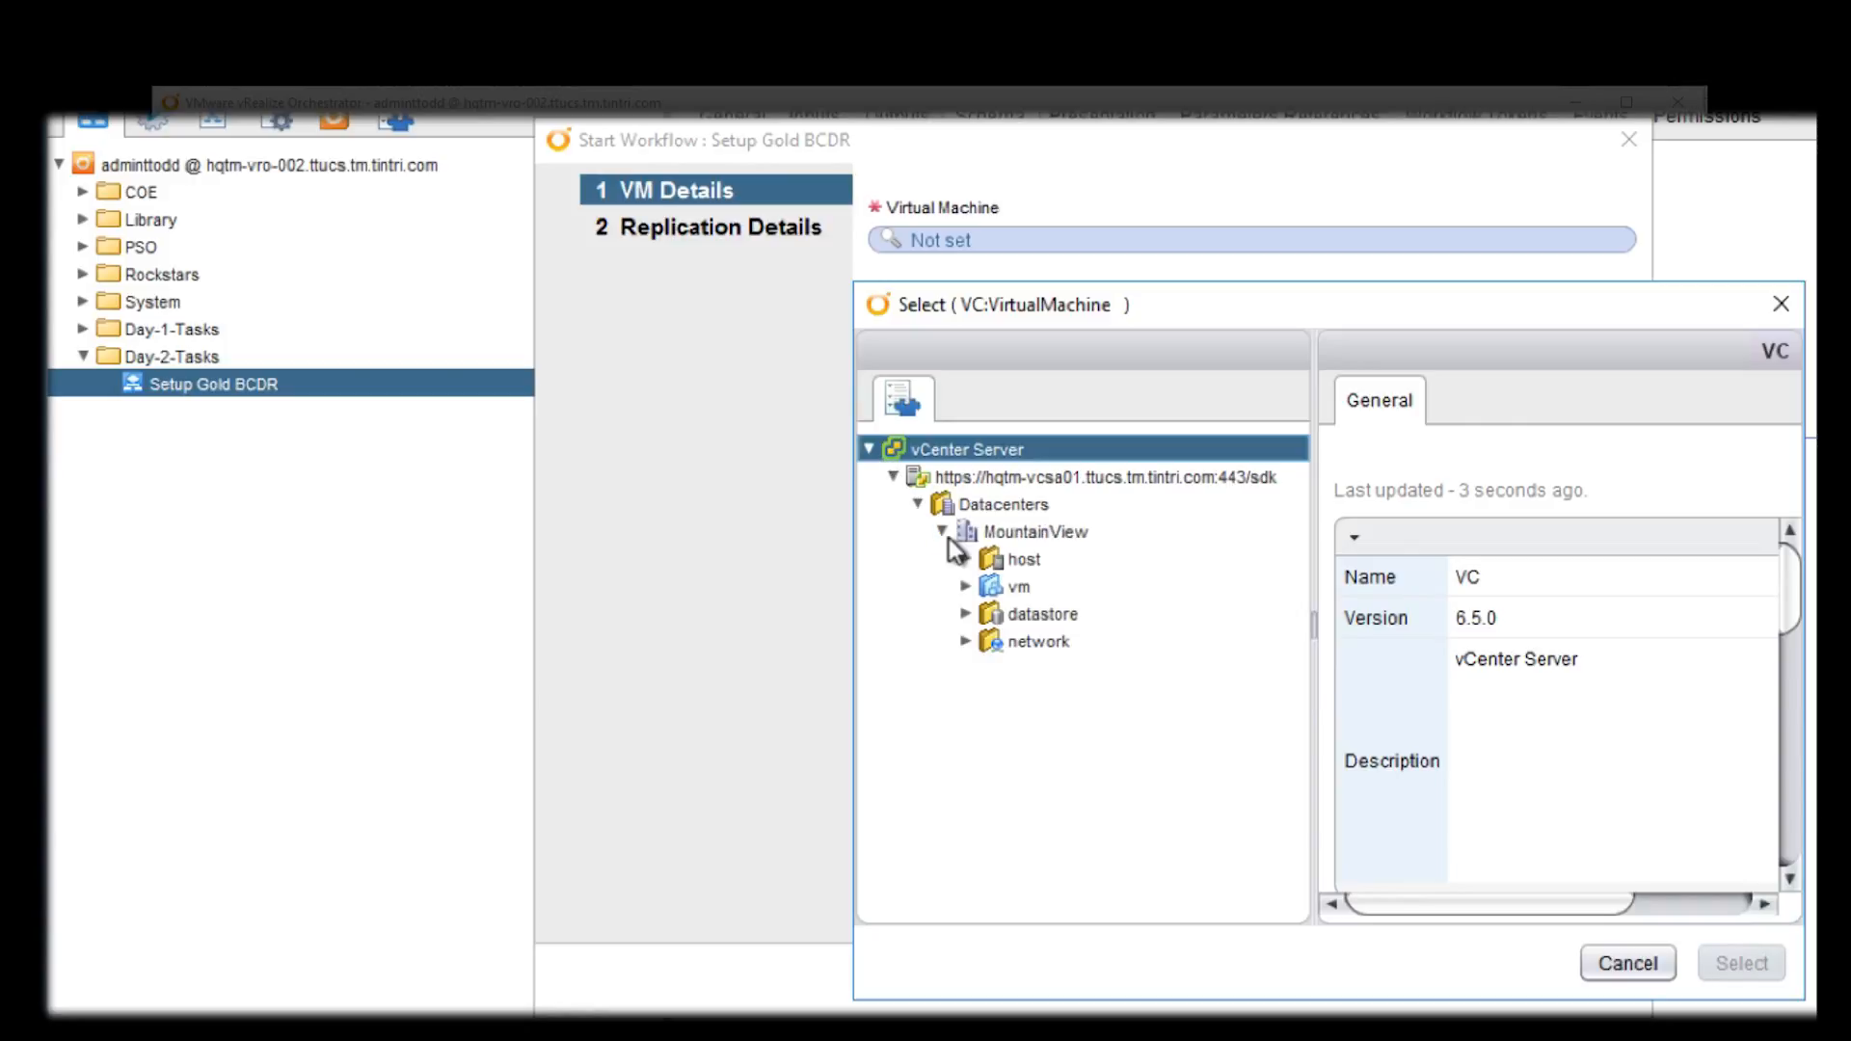
left_click(965, 586)
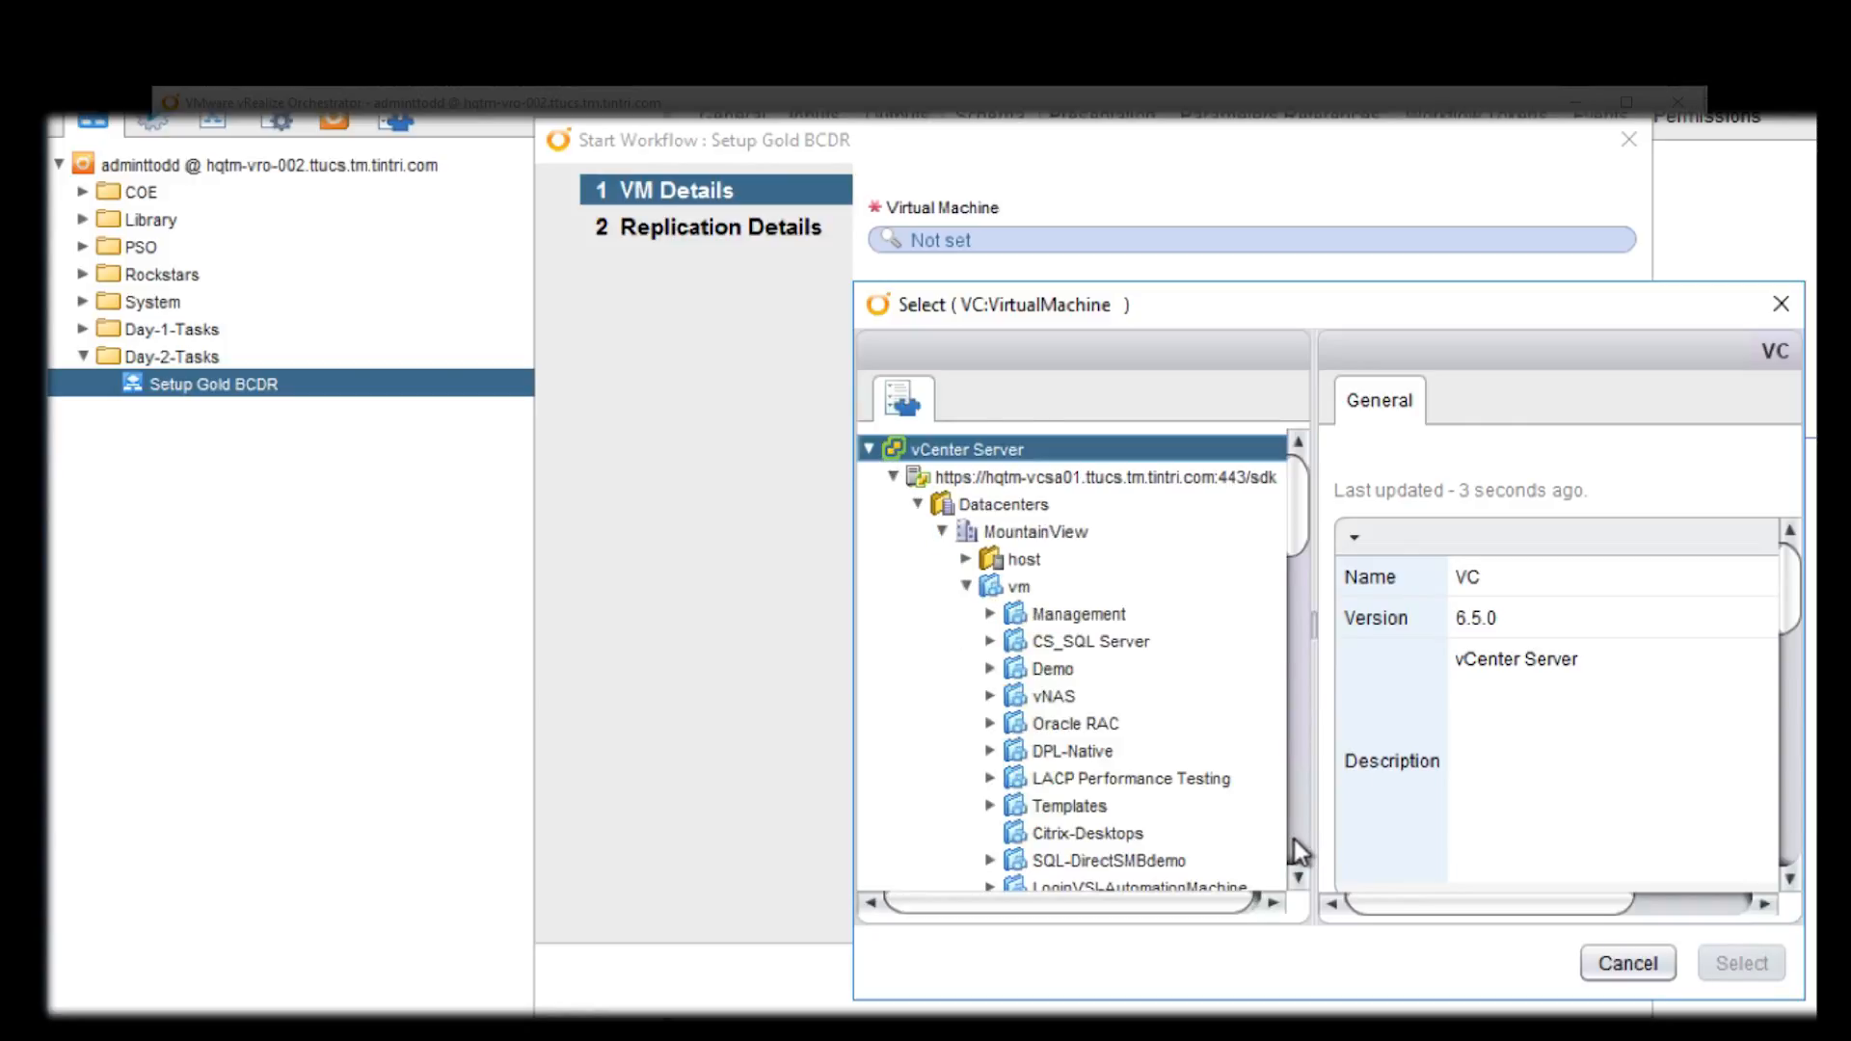
scroll(1294, 839, "down", 10)
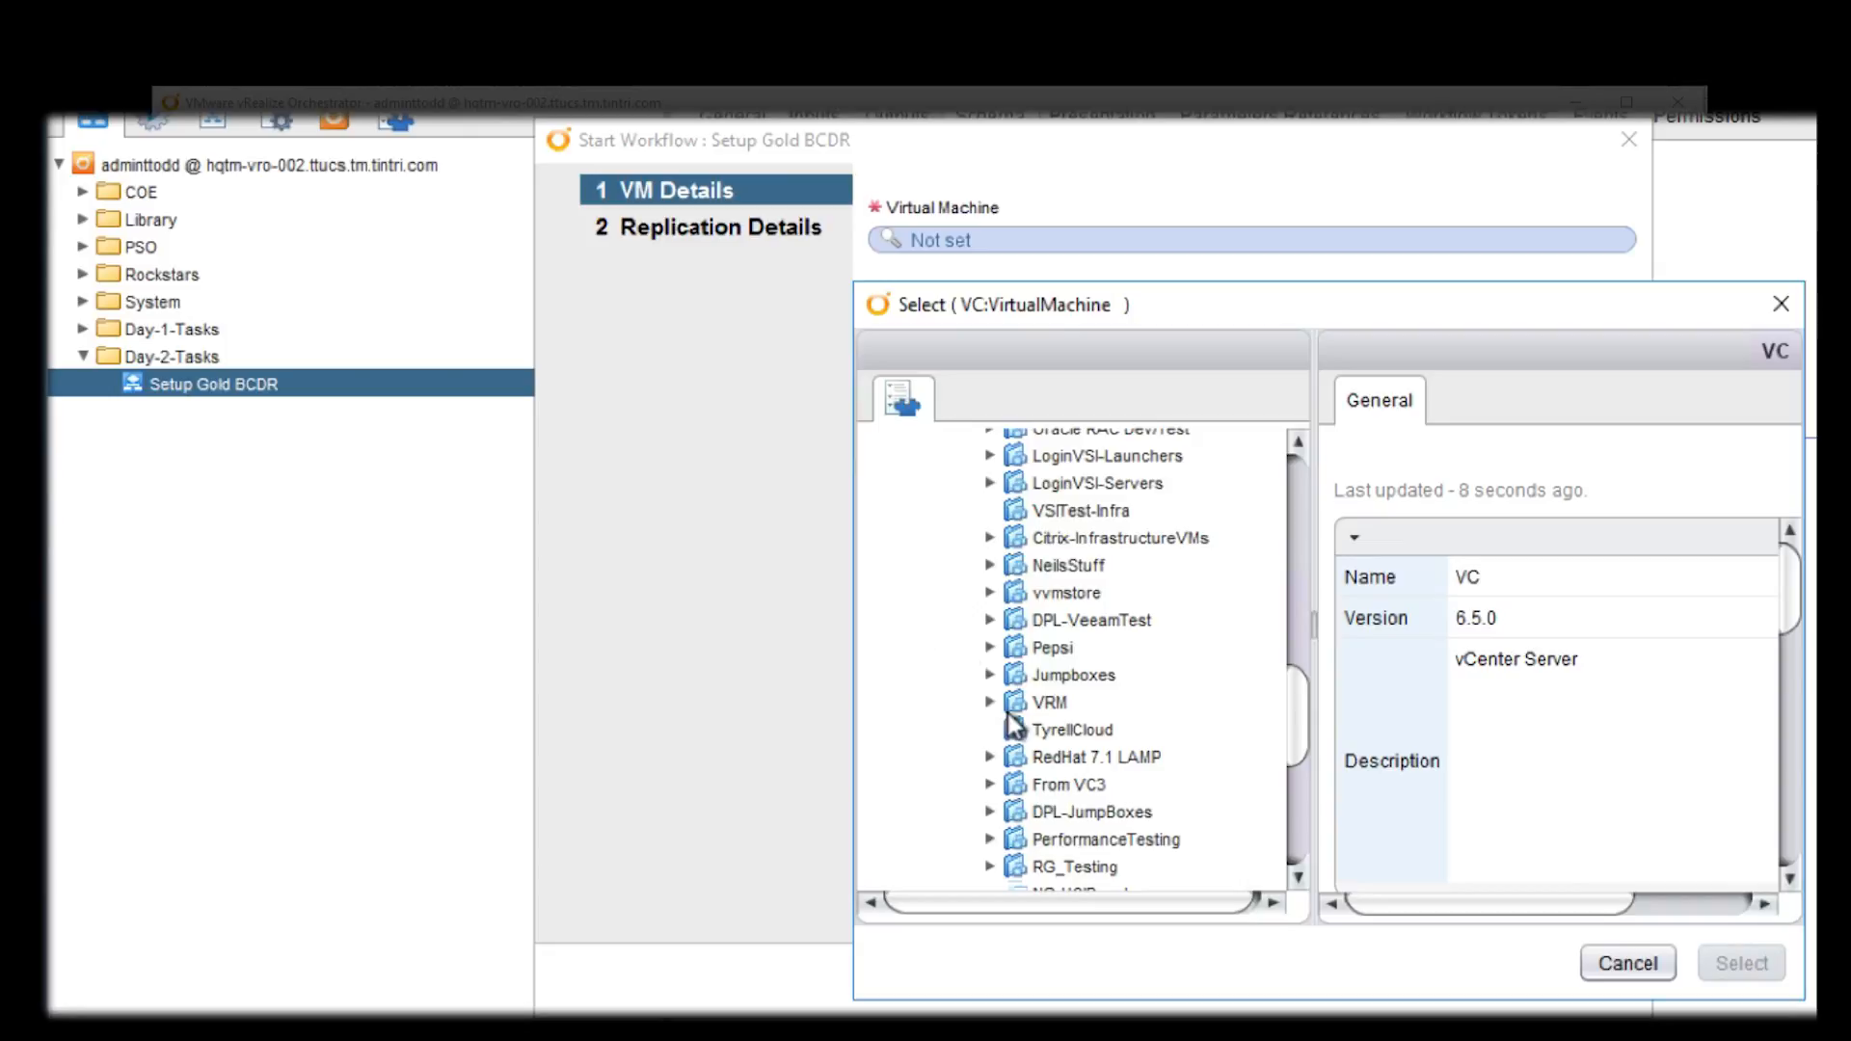
left_click(990, 702)
left_click(1122, 861)
left_click(1741, 963)
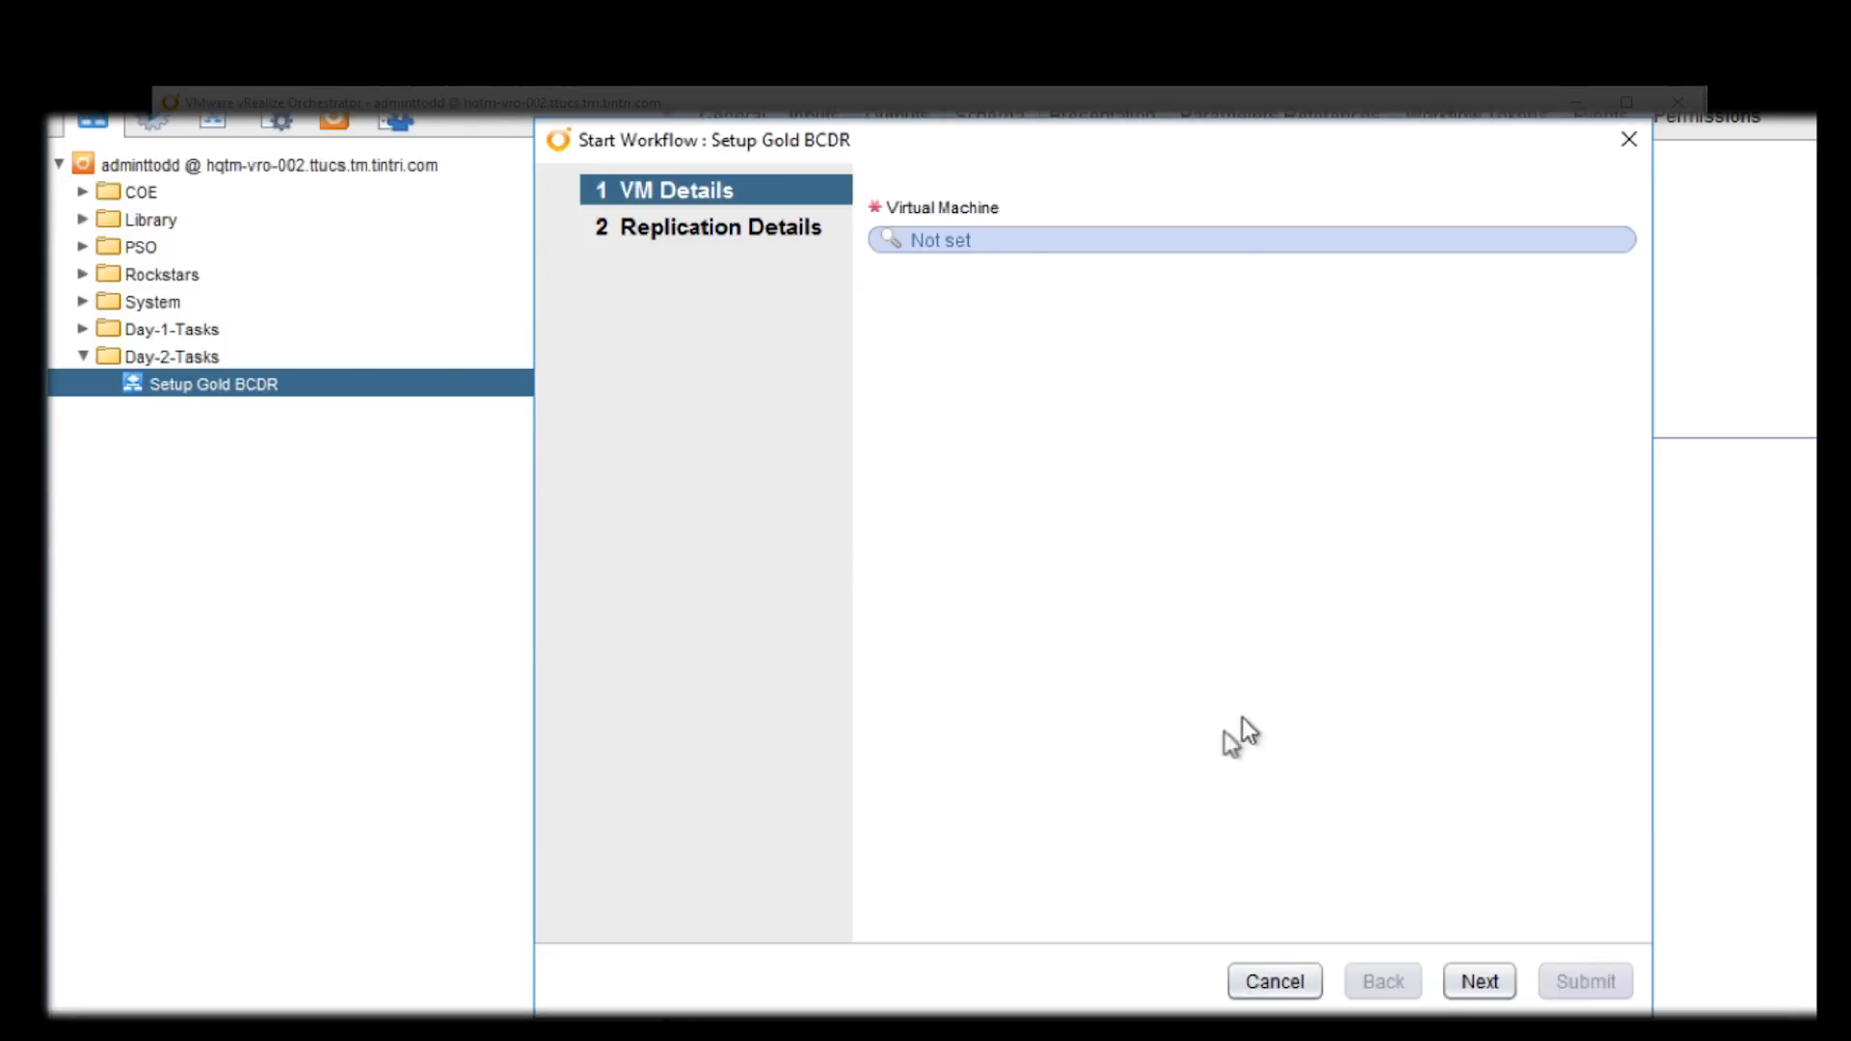
- Set the replication target to HQTM-T5080 in the replication details and submit the workflow run
left_click(1480, 980)
left_click(970, 240)
left_click(970, 339)
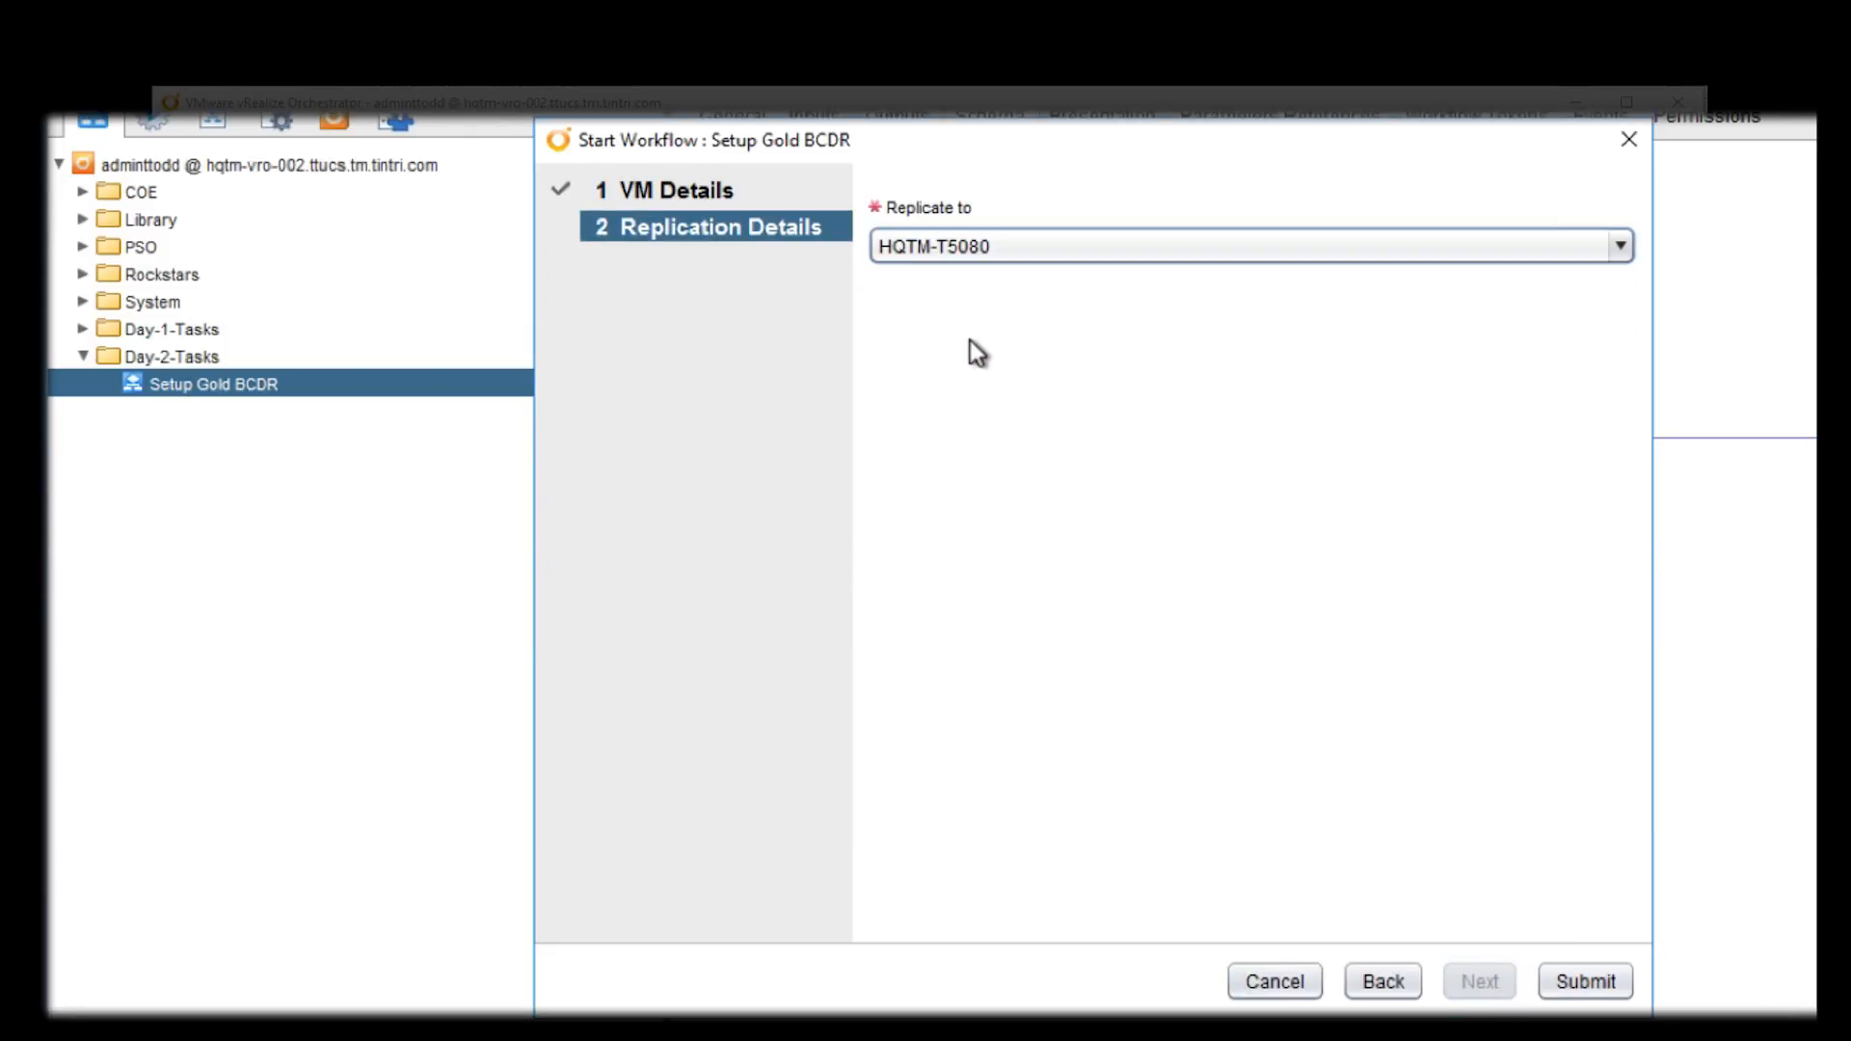
left_click(1584, 981)
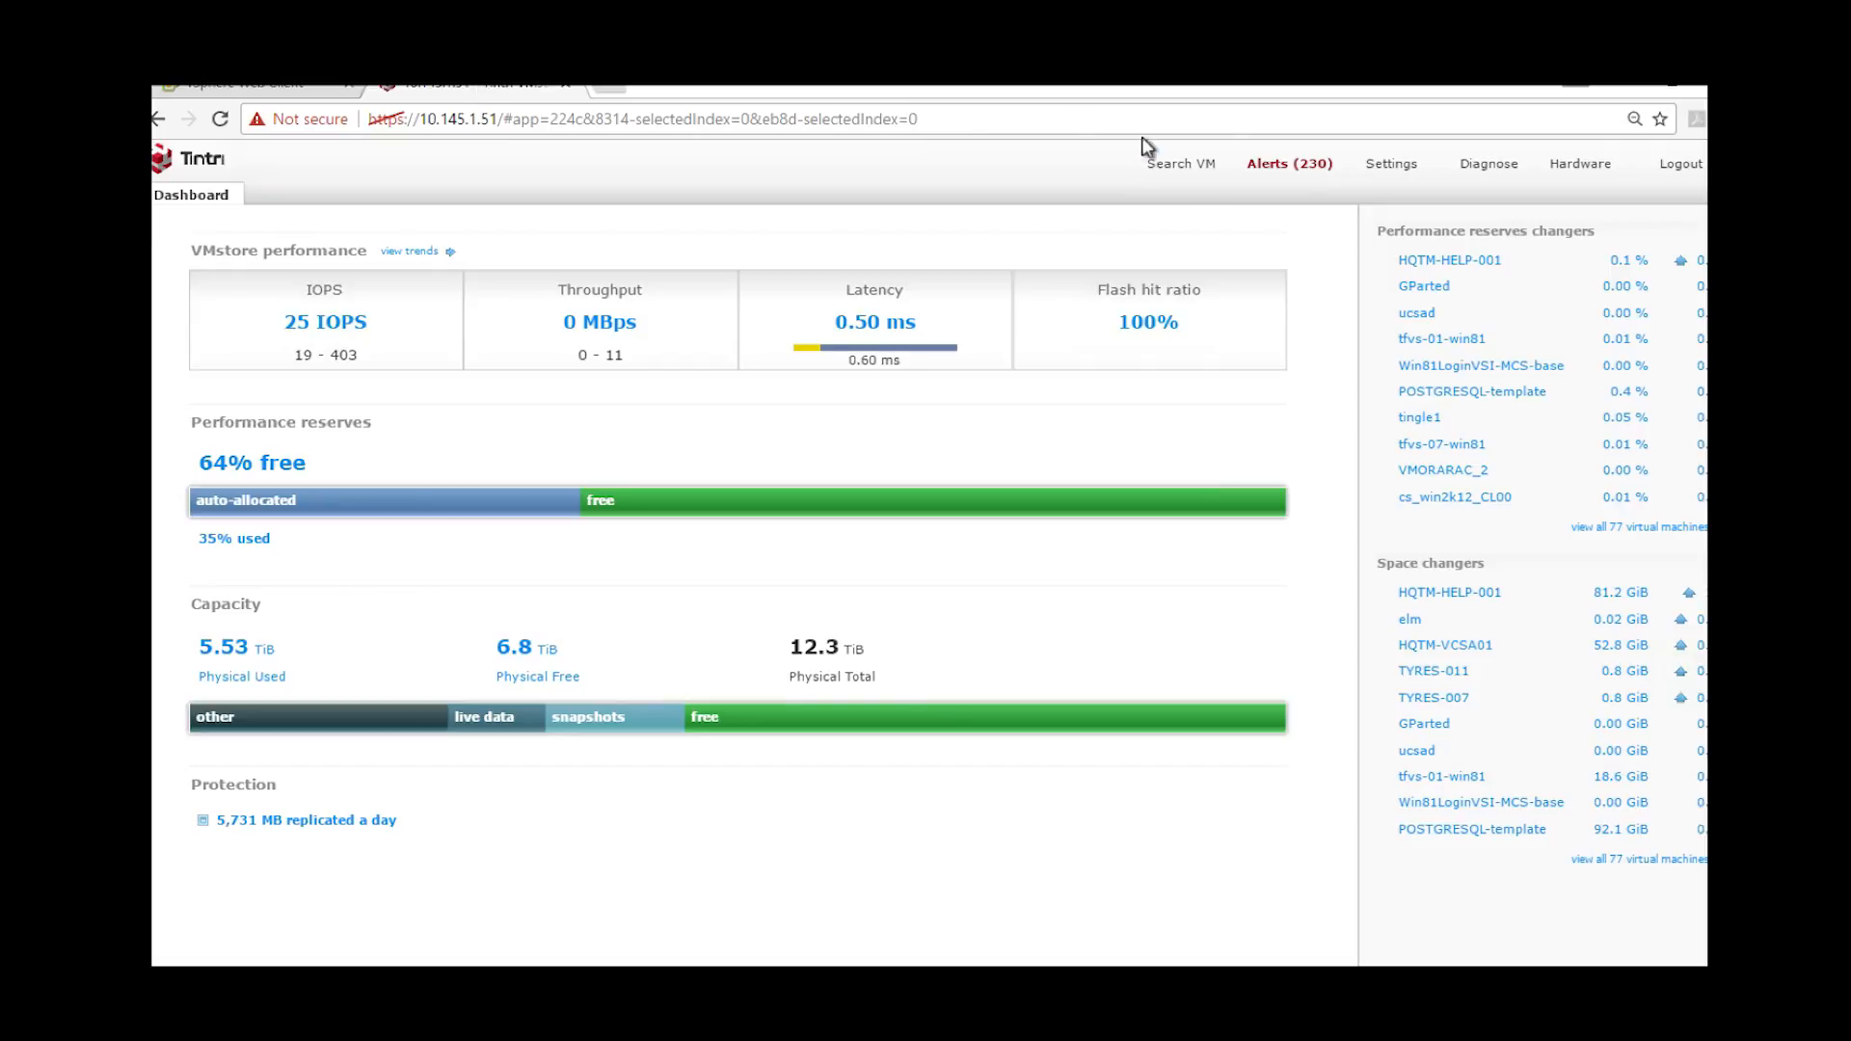
- Switch to the Tintri VMstore web interface, search for "web", and check WebServer001's snapshot schedule and replication settings without changing them
left_click(1210, 173)
type("web")
key("Return")
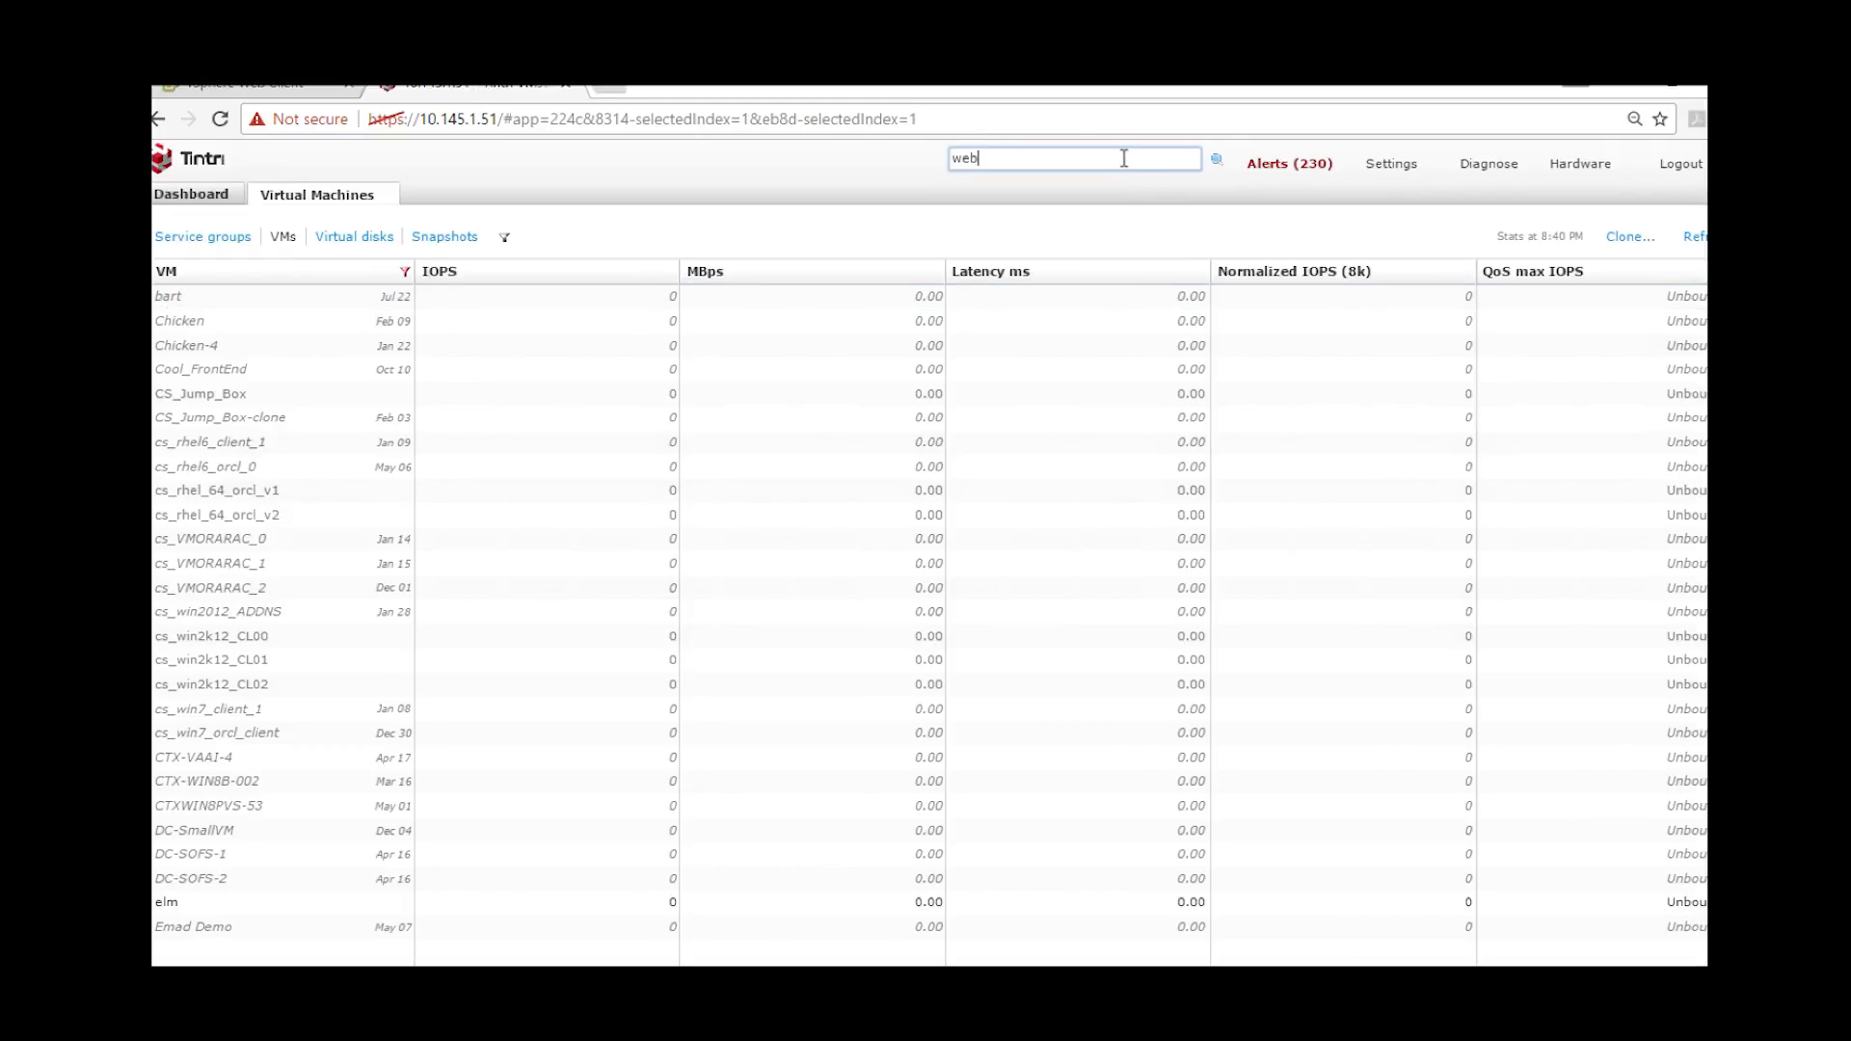
right_click(147, 193)
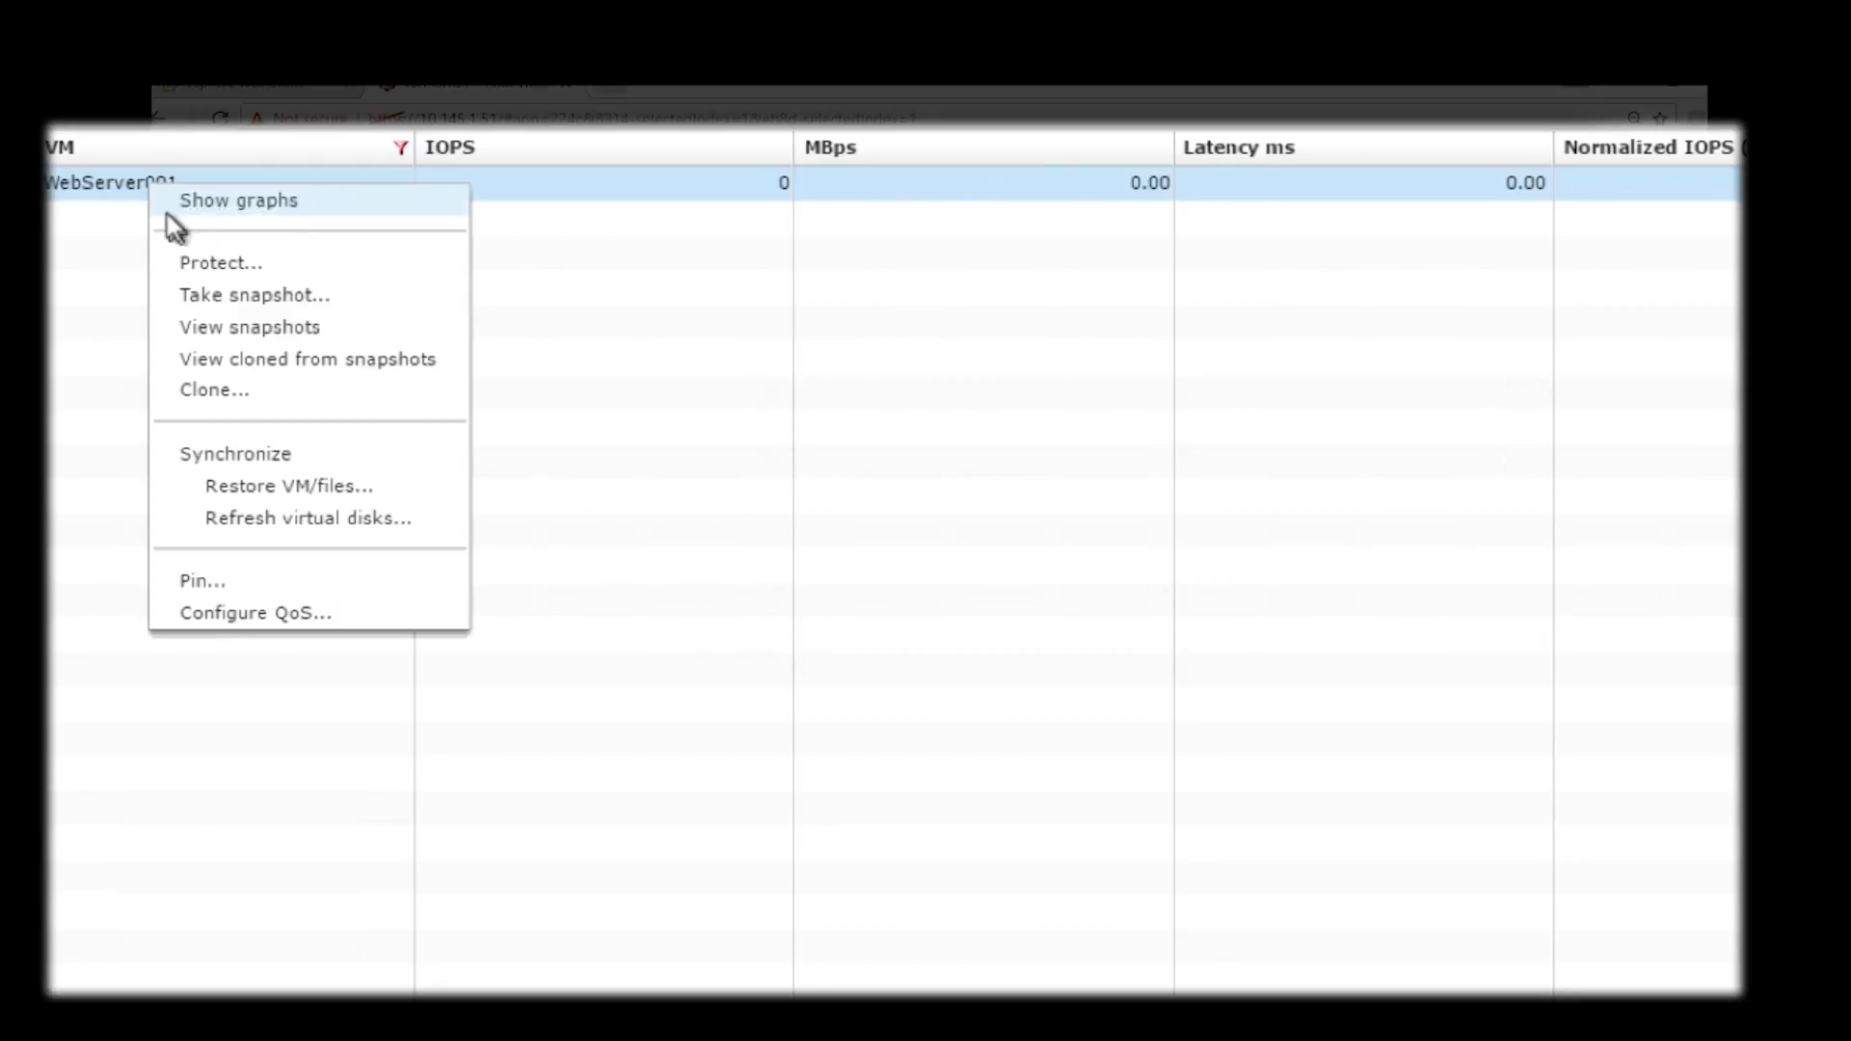
left_click(236, 273)
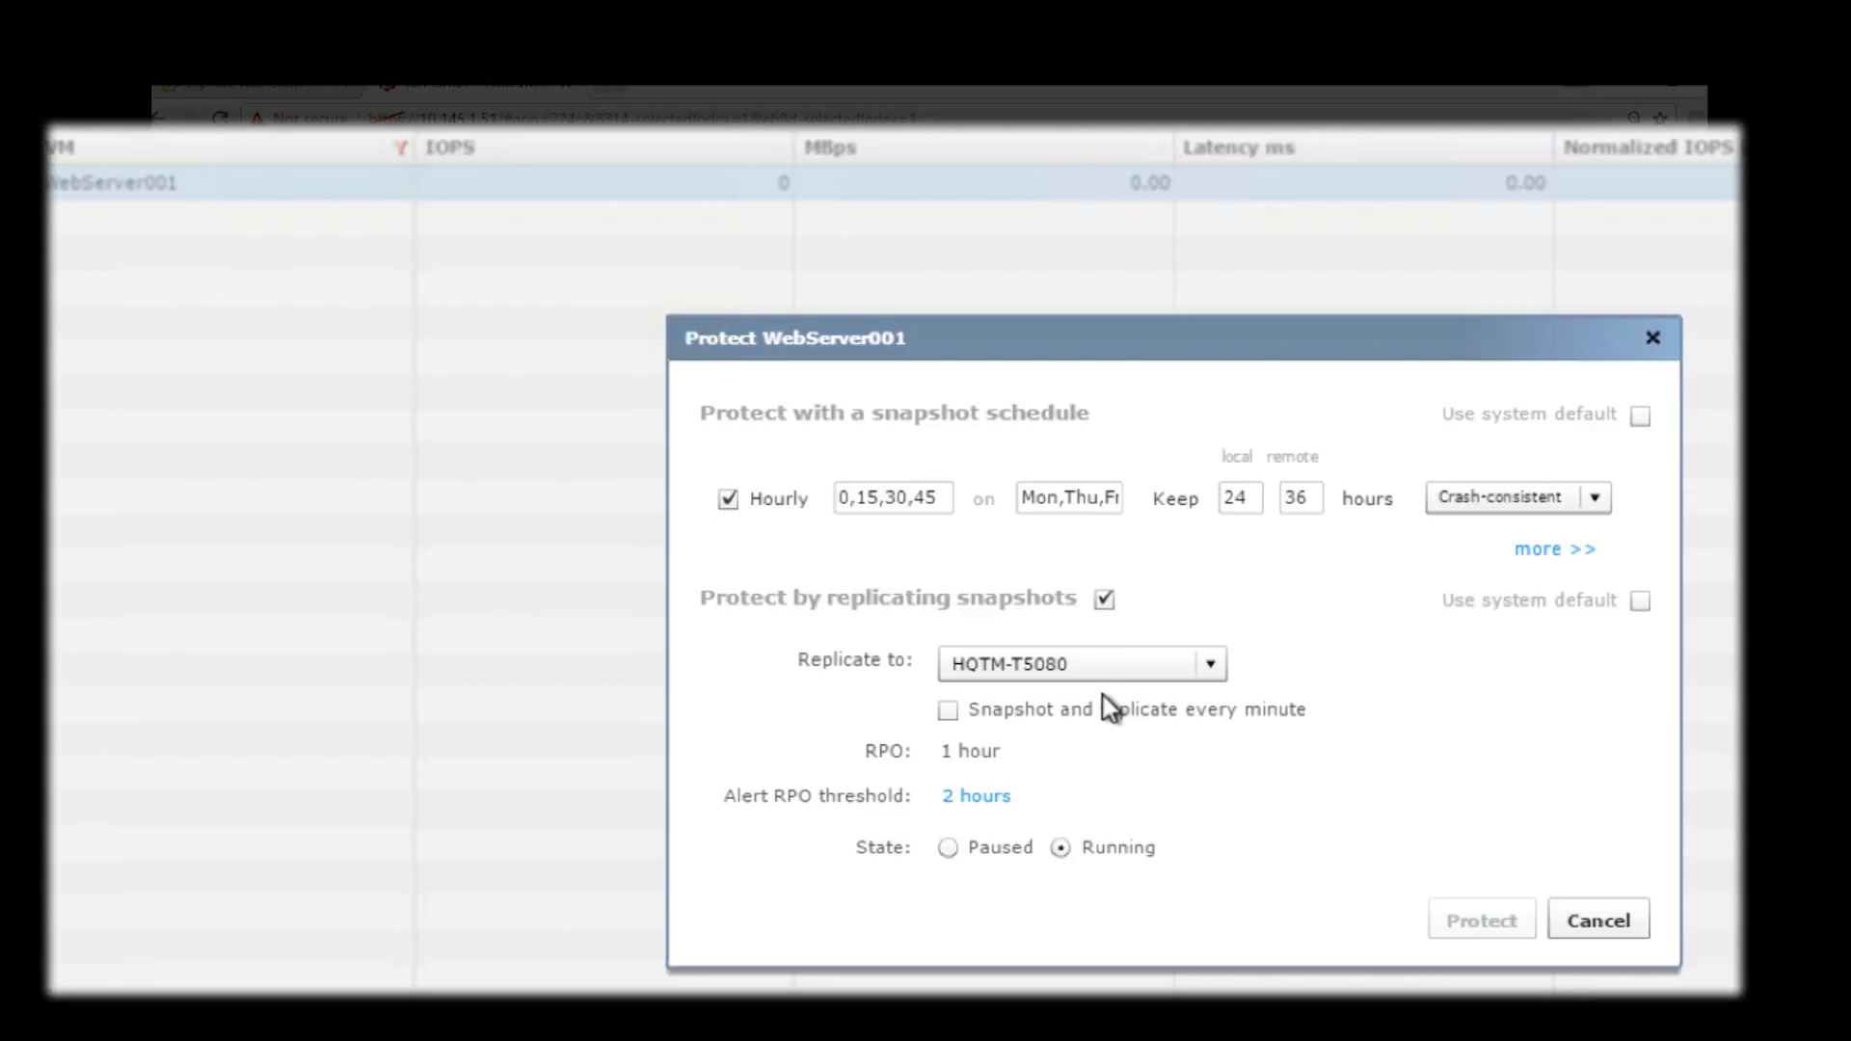
left_click(1605, 920)
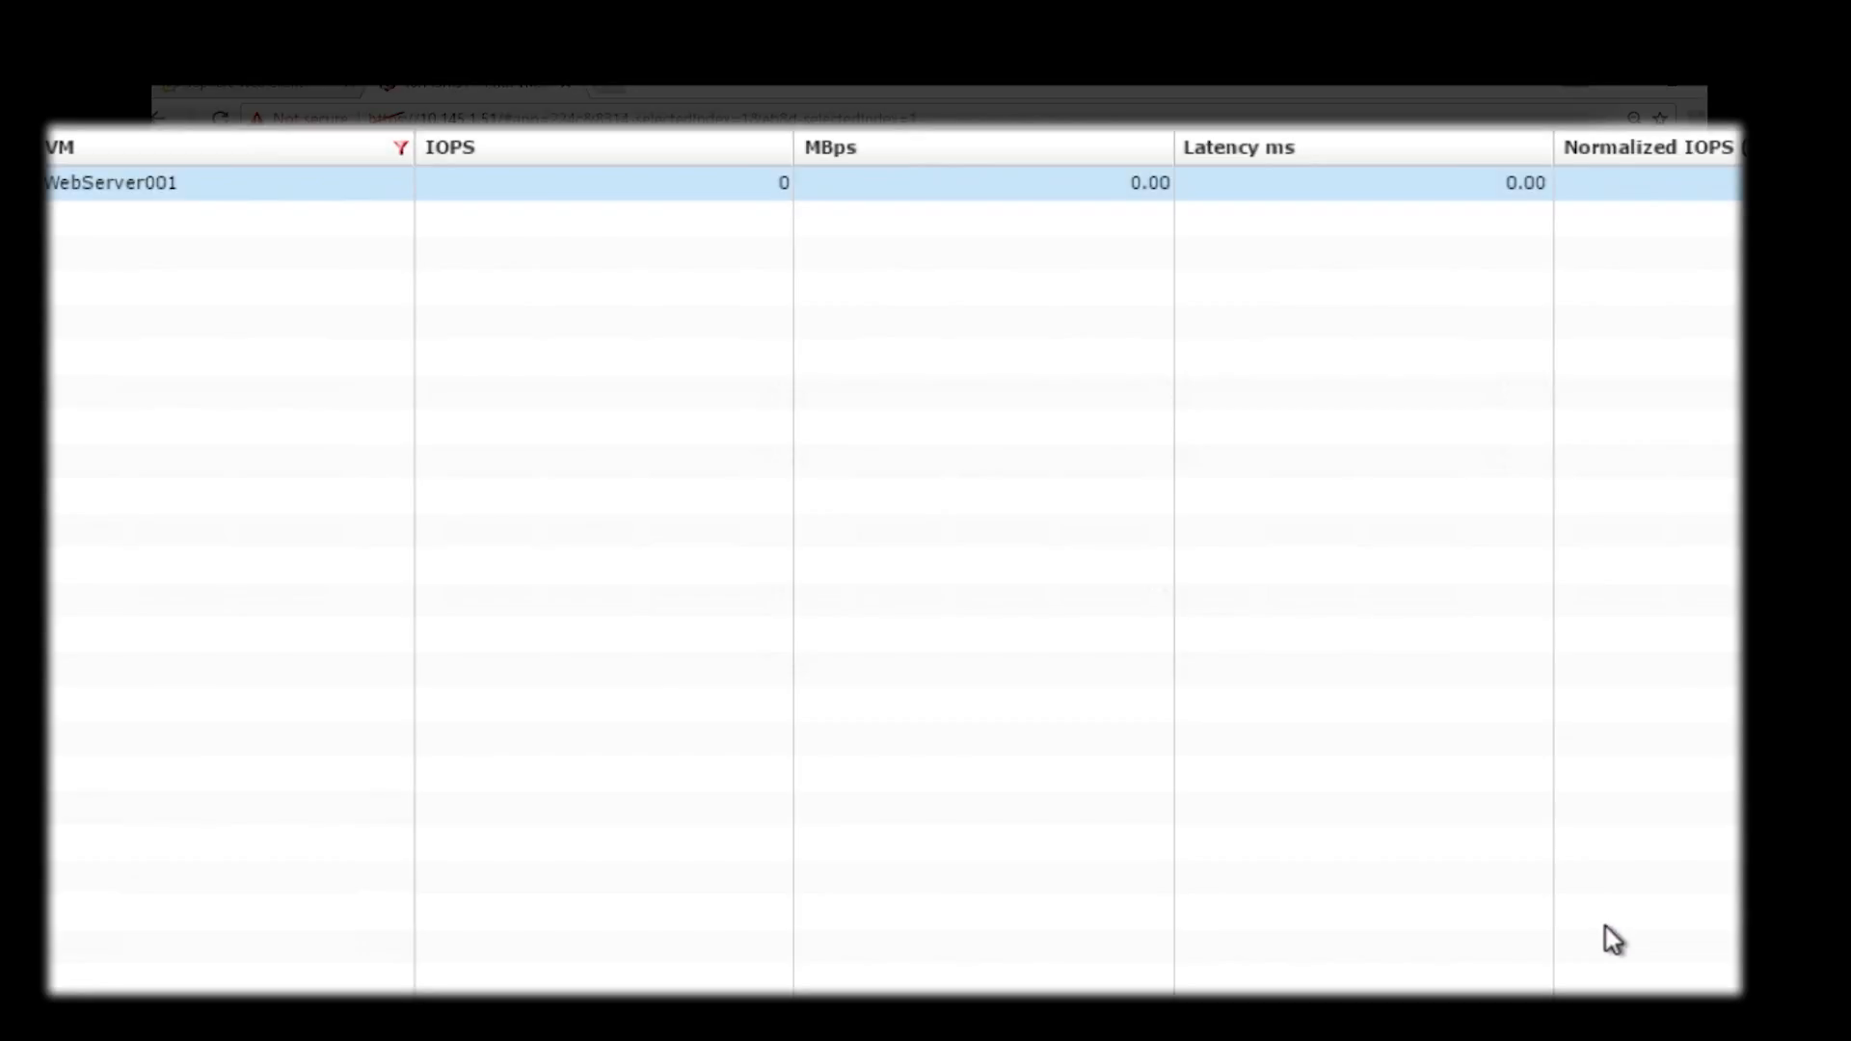